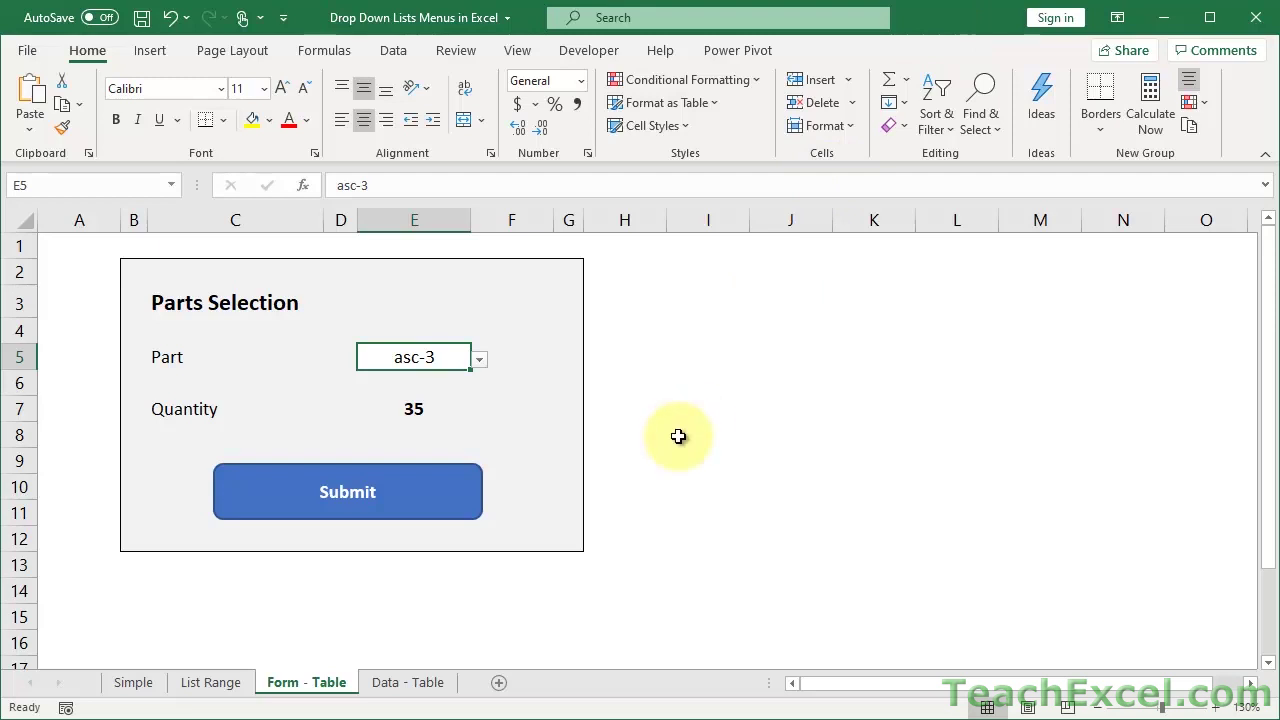
- Pick asc-6 from the Part drop-down list in the Parts Selection form
{"action": "left_click", "coordinate": [481, 359]}
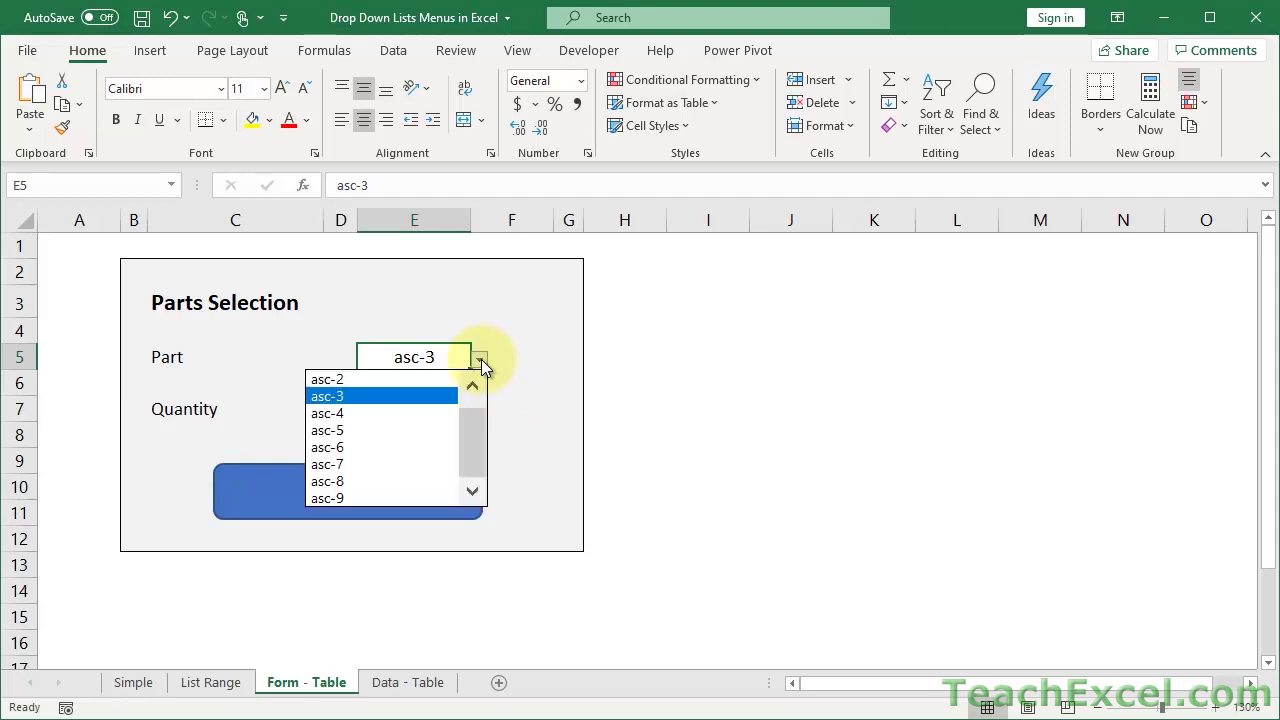
{"action": "mouse_move", "coordinate": [472, 436]}
{"action": "left_mouse_down"}
{"action": "mouse_move", "coordinate": [471, 402]}
{"action": "mouse_move", "coordinate": [467, 460]}
{"action": "left_mouse_up"}
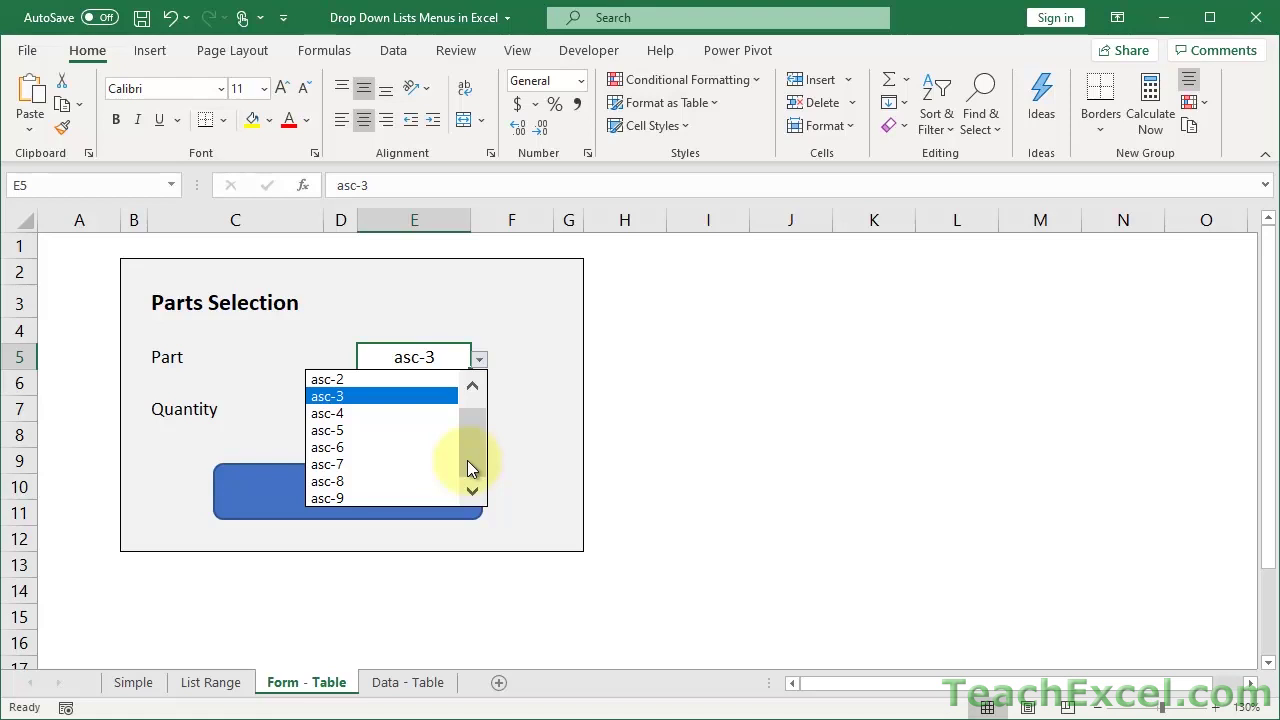
{"action": "left_click", "coordinate": [377, 447]}
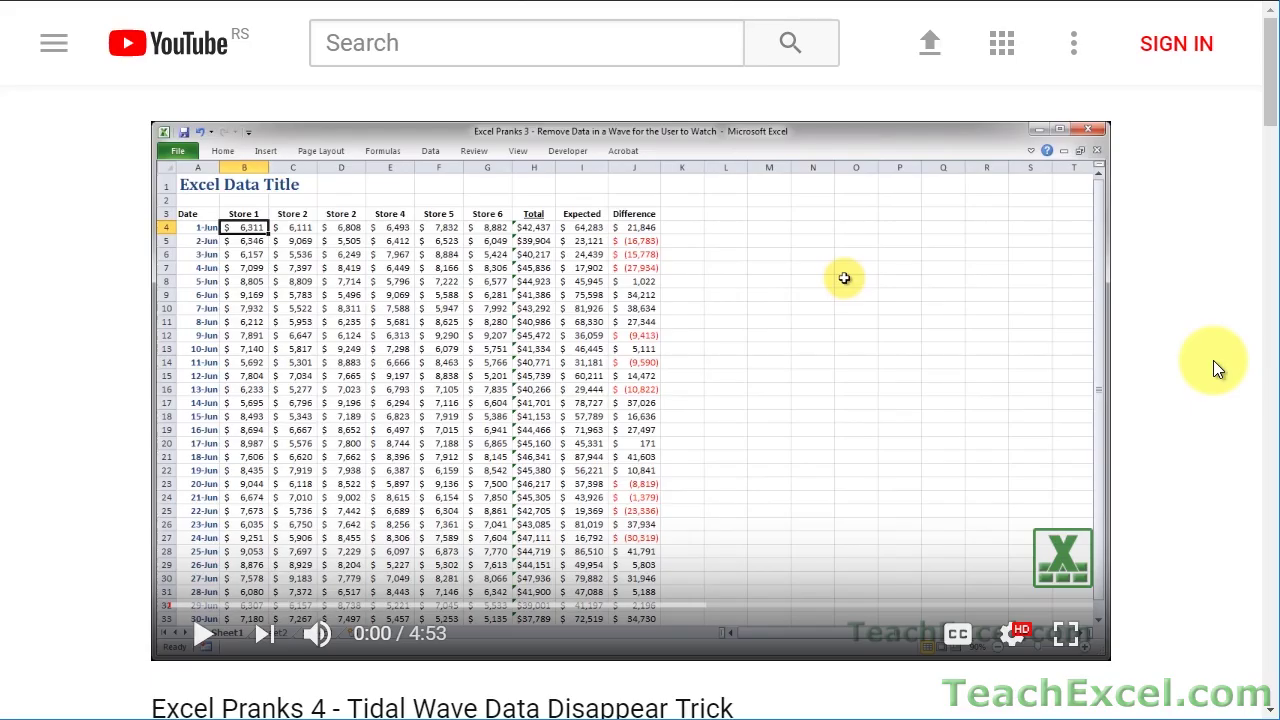
- On YouTube, open the Excel file link in the description of the Excel Pranks 4 video
{"action": "scroll", "coordinate": [1215, 368], "scroll_direction": "down", "scroll_amount": 5}
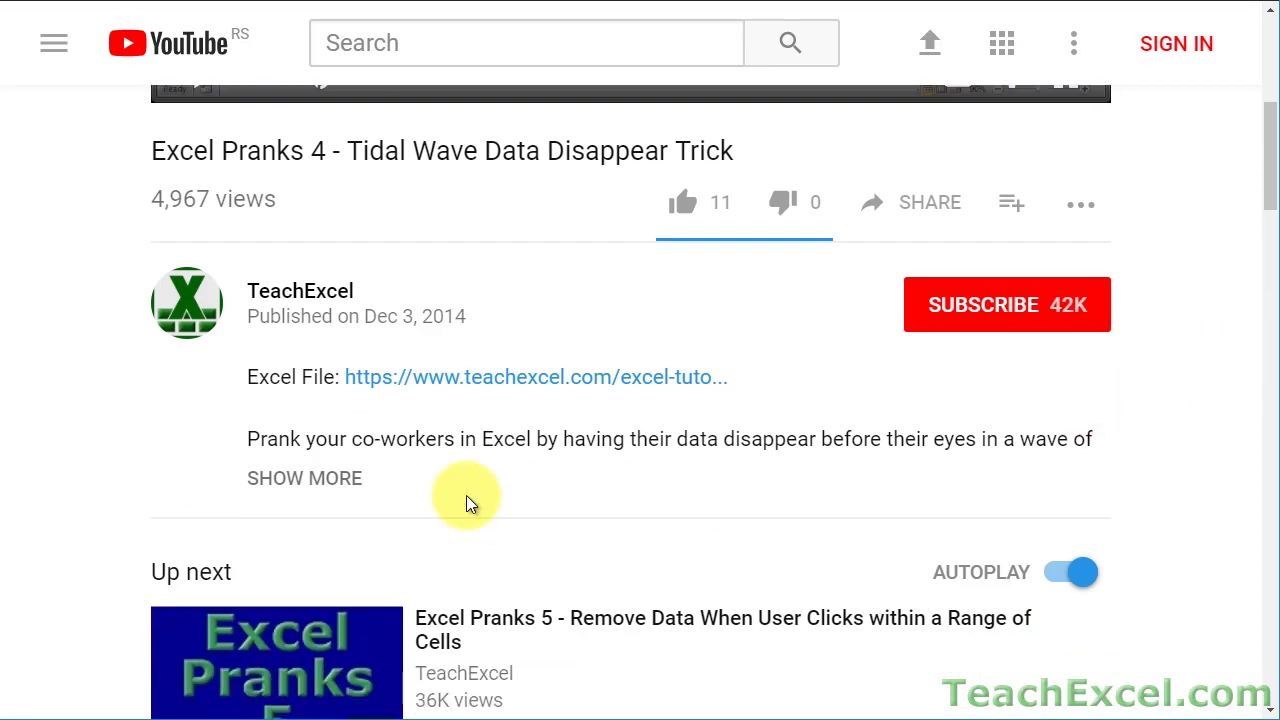
{"action": "left_click", "coordinate": [457, 388]}
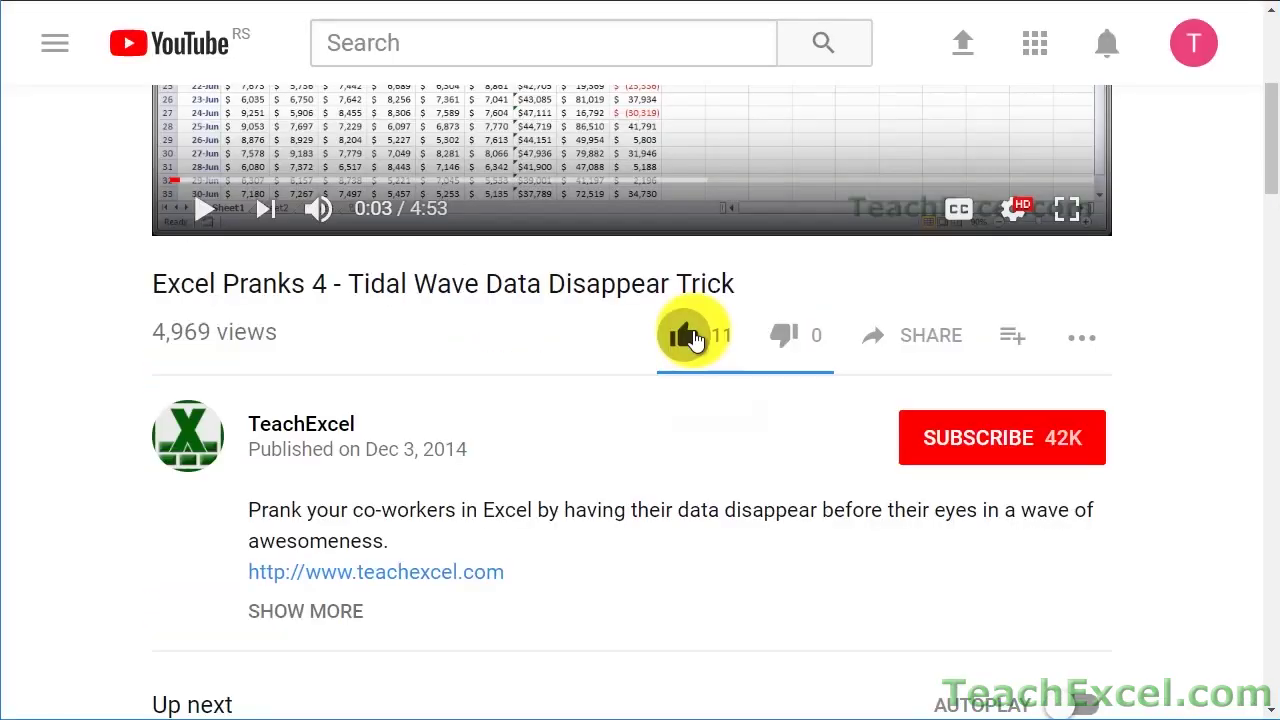
- Like the Excel Pranks 4 video and subscribe to the TeachExcel channel with notifications
{"action": "left_click", "coordinate": [690, 337]}
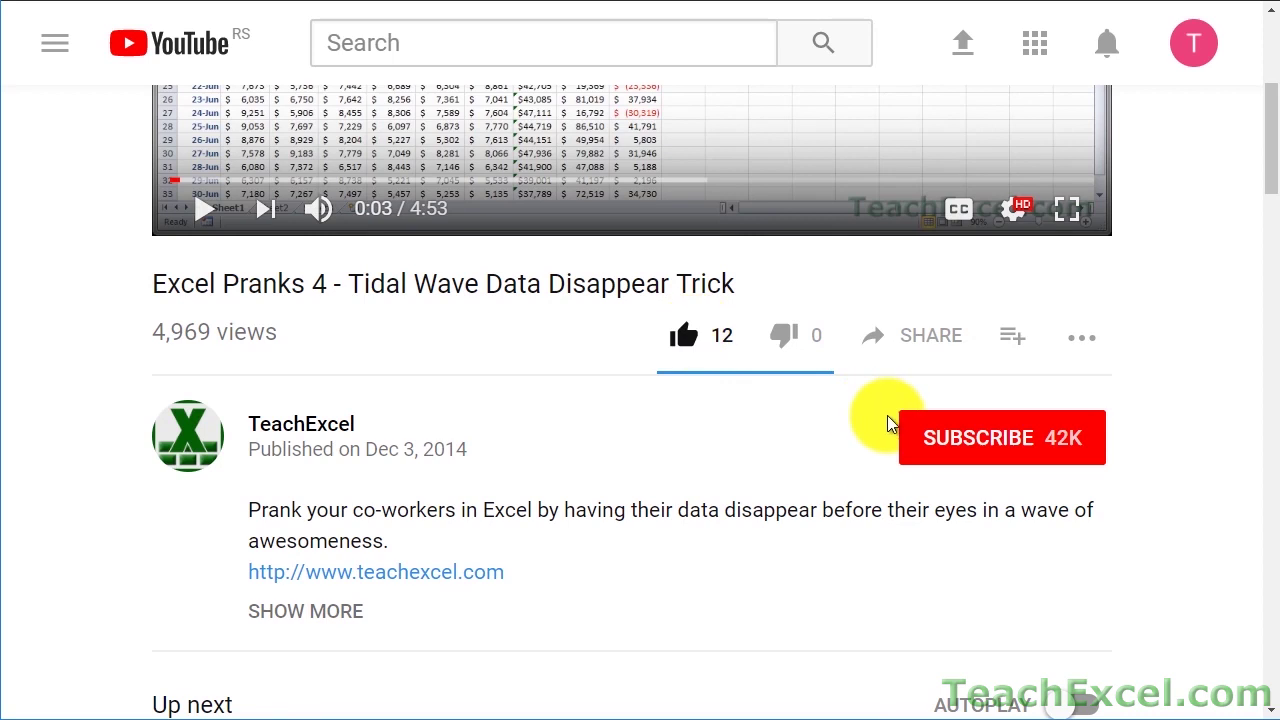
{"action": "left_click", "coordinate": [935, 435]}
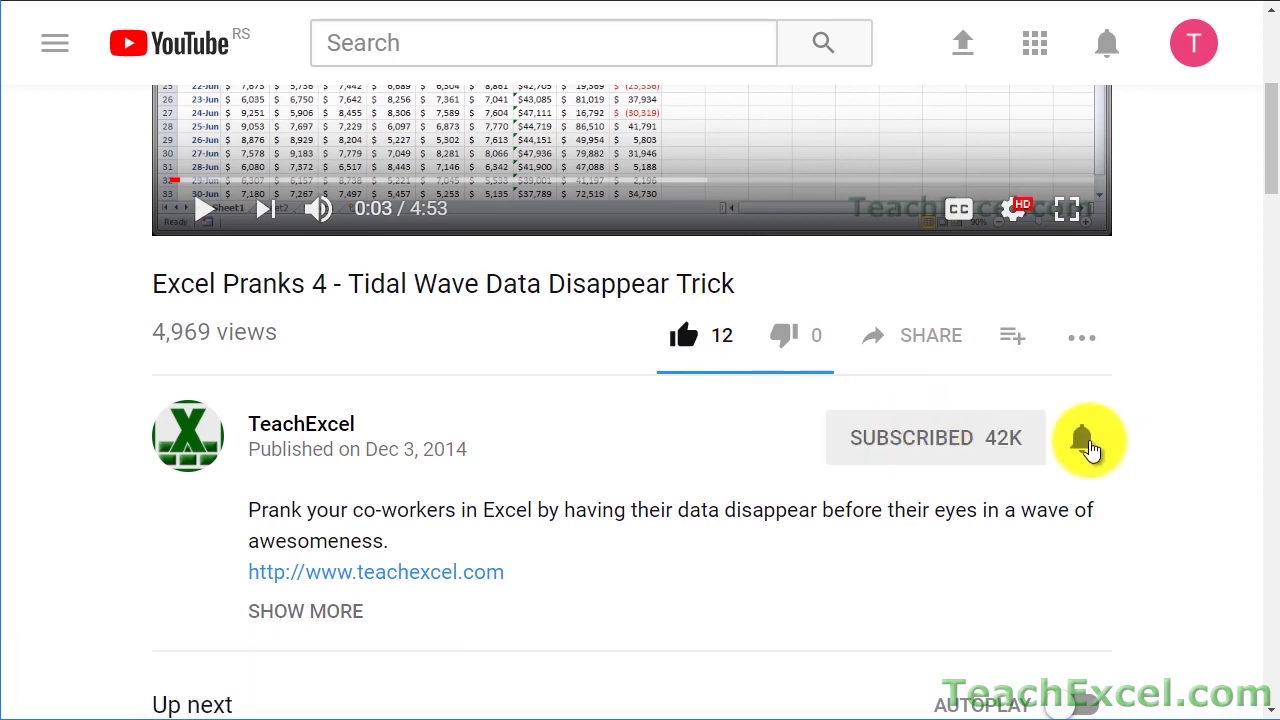
{"action": "left_click", "coordinate": [1088, 446]}
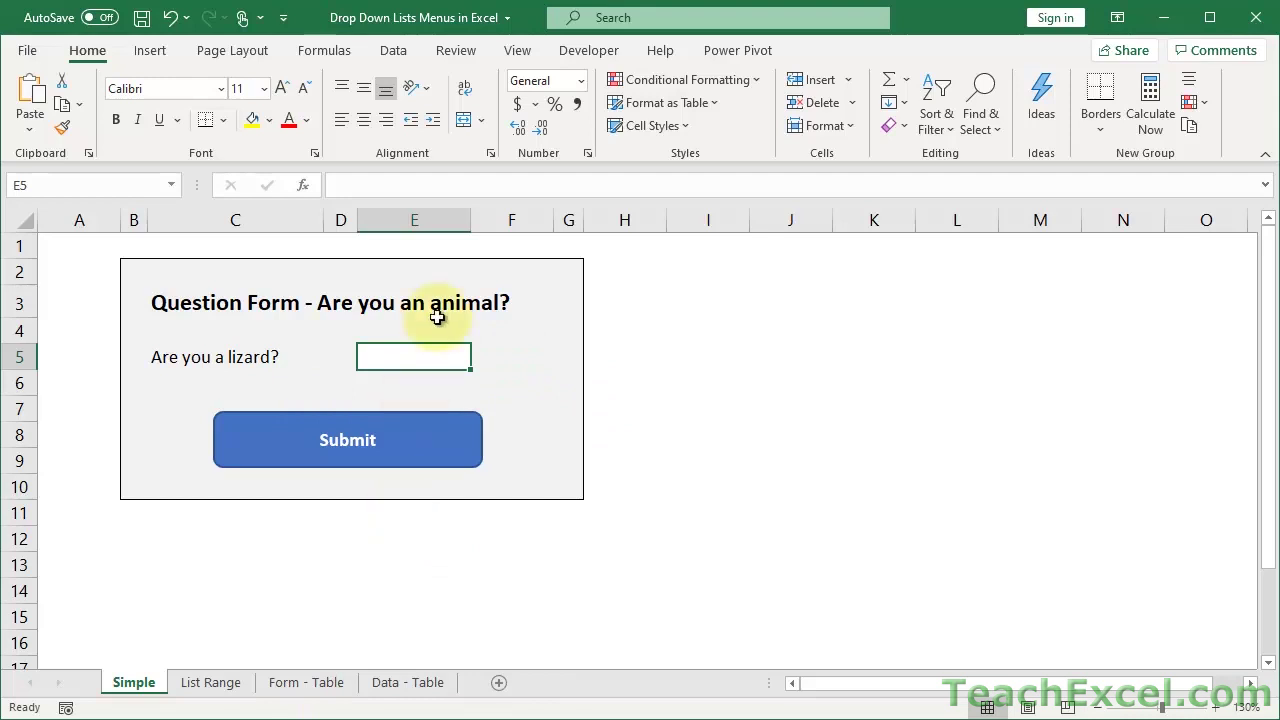
- In Excel, turn on gridlines on the Simple sheet to inspect the question form's cells, and turn them off again
{"action": "left_click", "coordinate": [519, 50]}
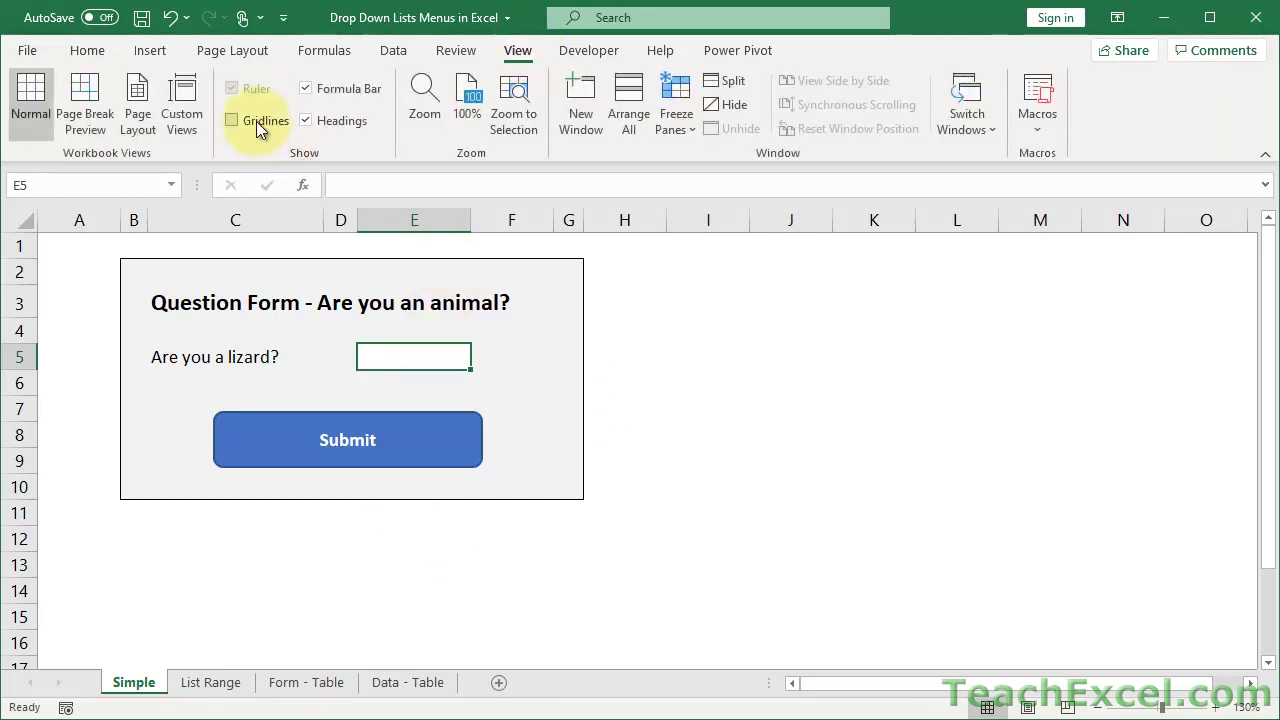
{"action": "left_click", "coordinate": [258, 123]}
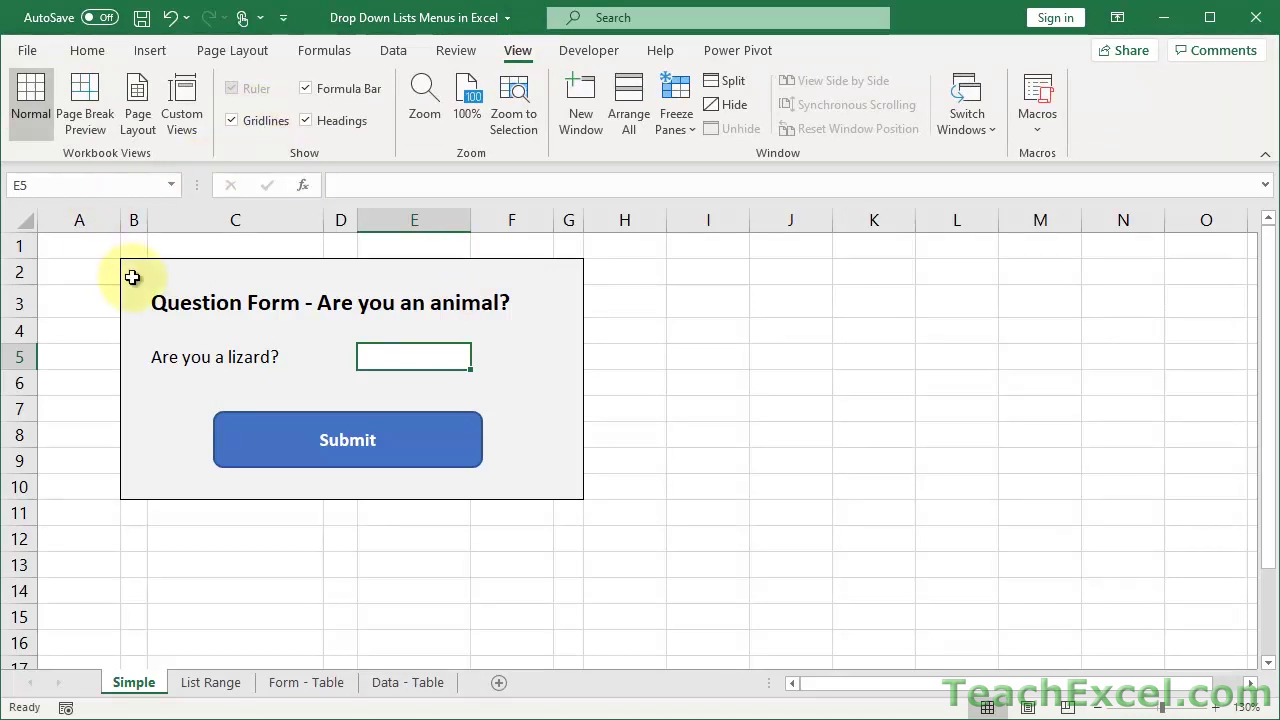
{"action": "left_click_drag", "start_coordinate": [132, 277], "coordinate": [560, 491]}
{"action": "left_click", "coordinate": [560, 303]}
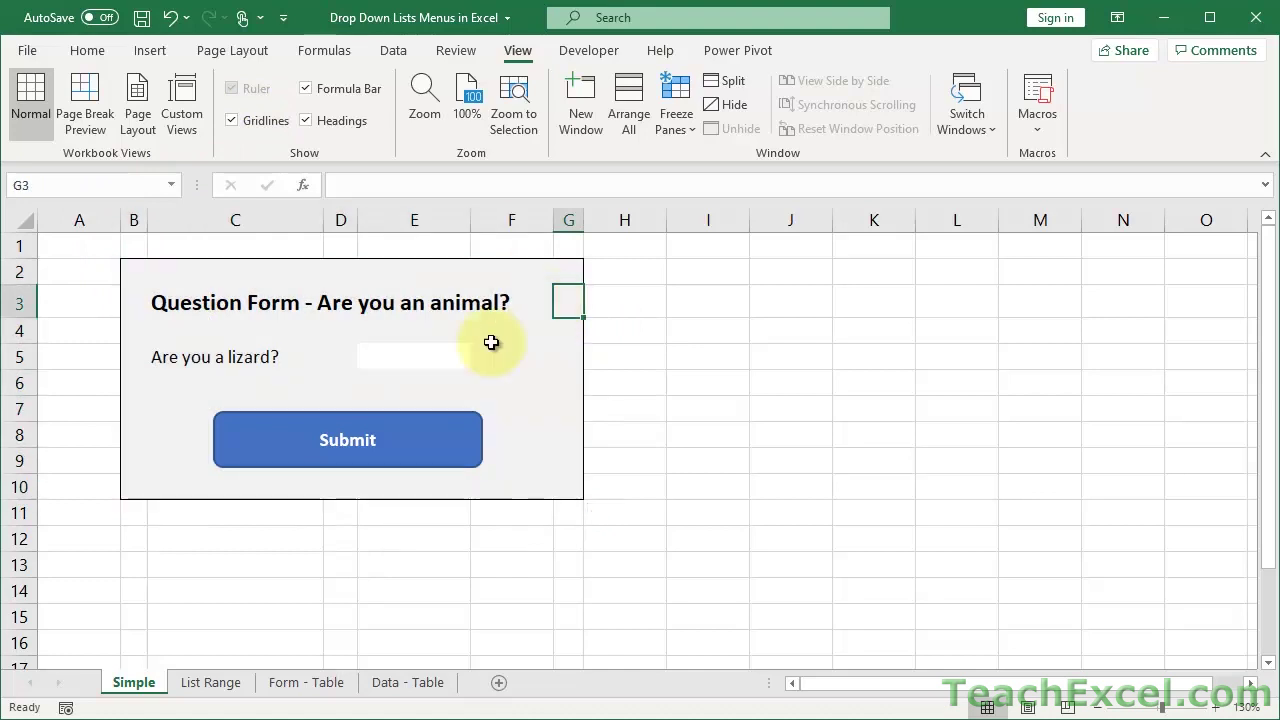
{"action": "left_click", "coordinate": [448, 352]}
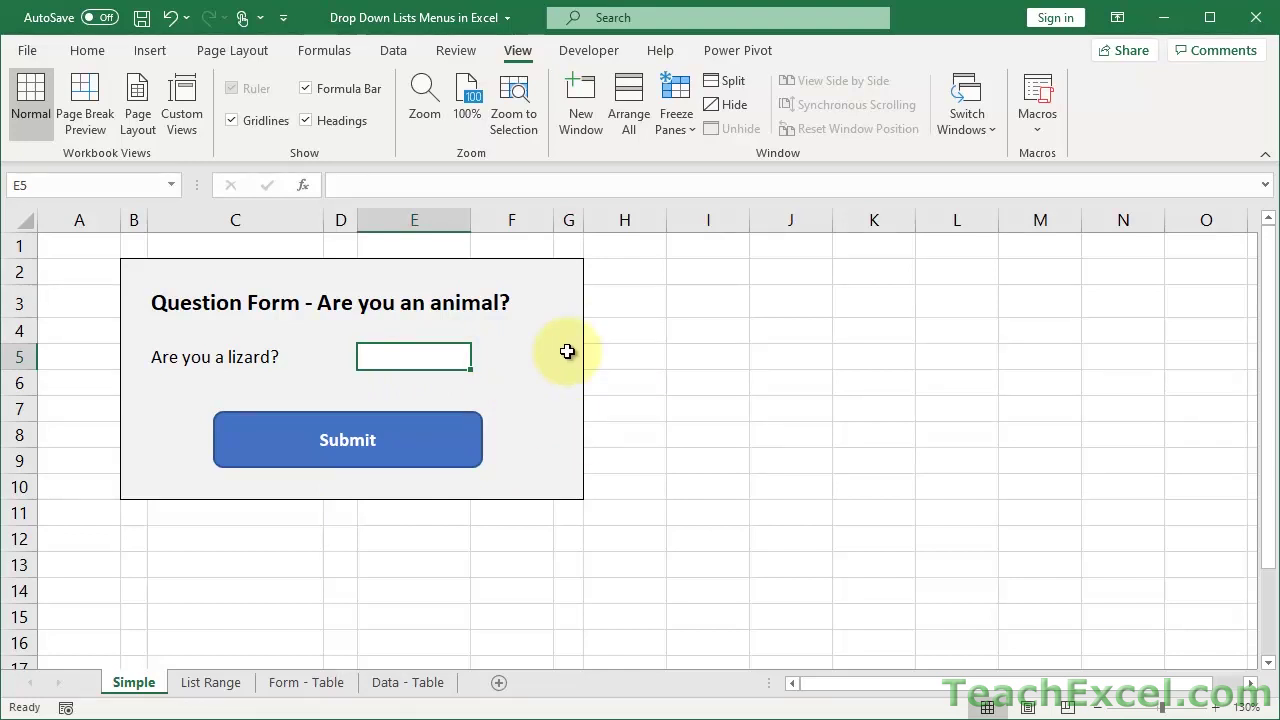
{"action": "left_click", "coordinate": [266, 122]}
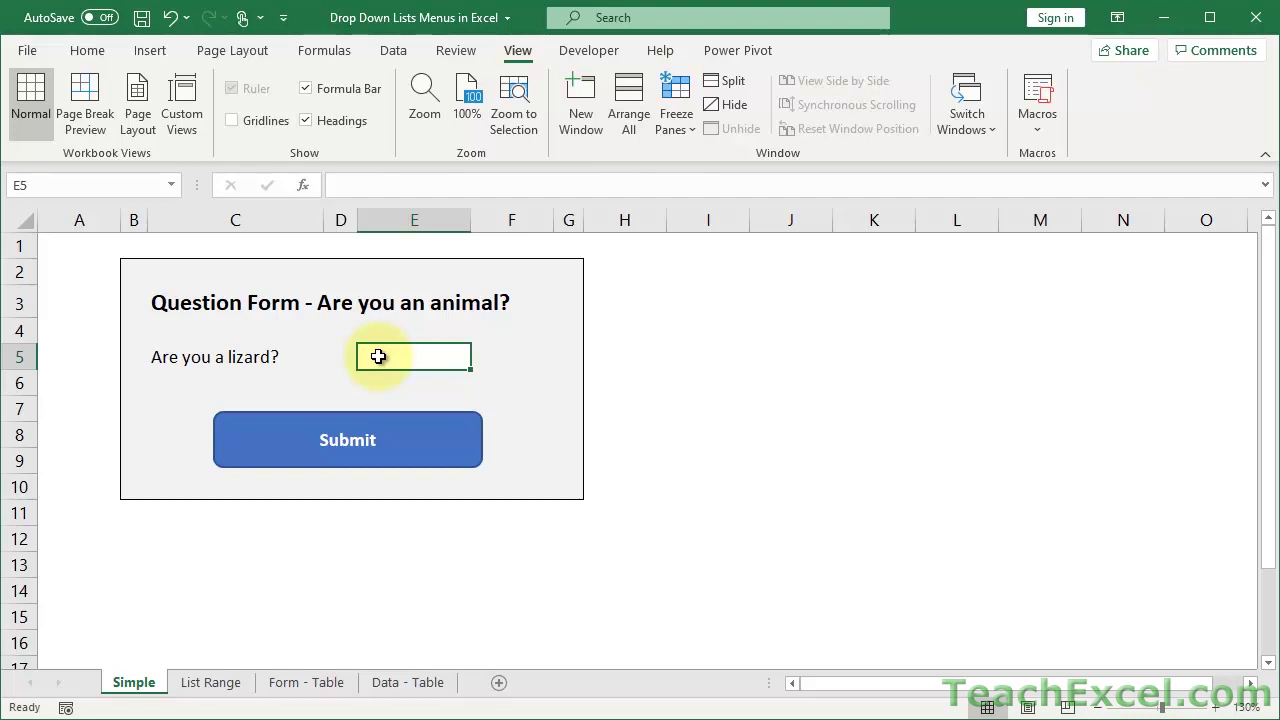
{"action": "left_click", "coordinate": [390, 50]}
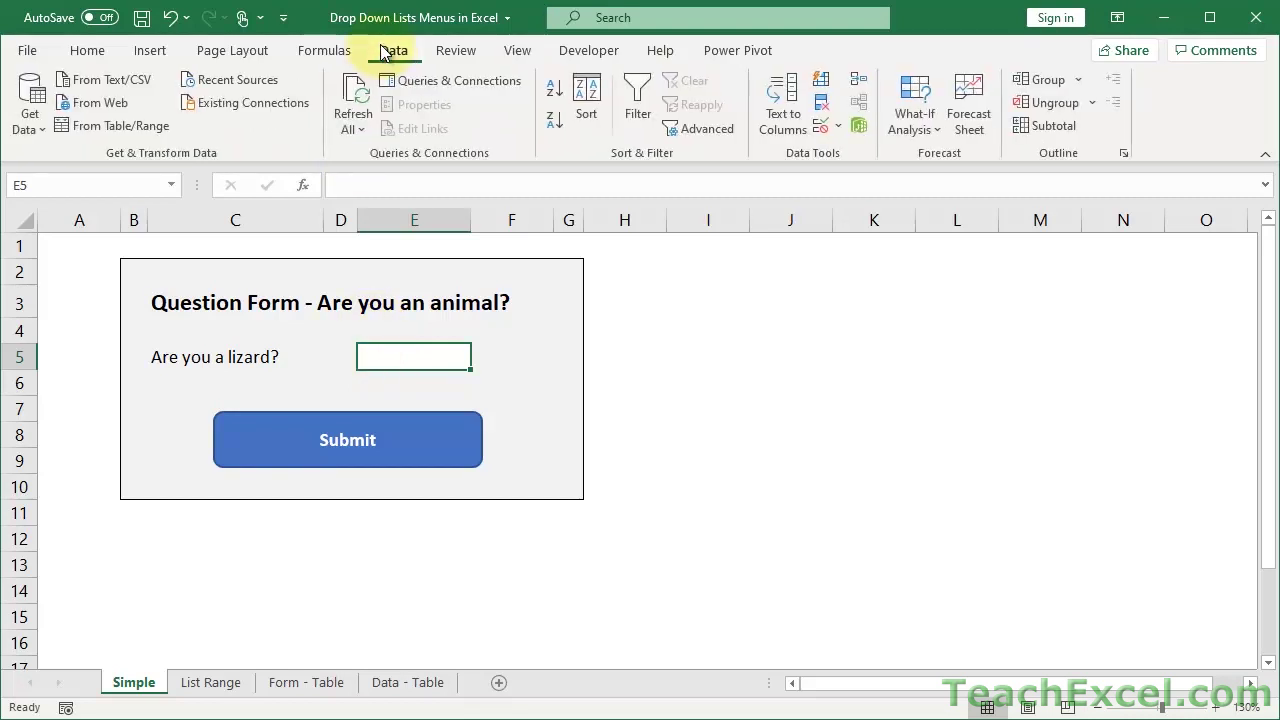
{"action": "left_click", "coordinate": [823, 126]}
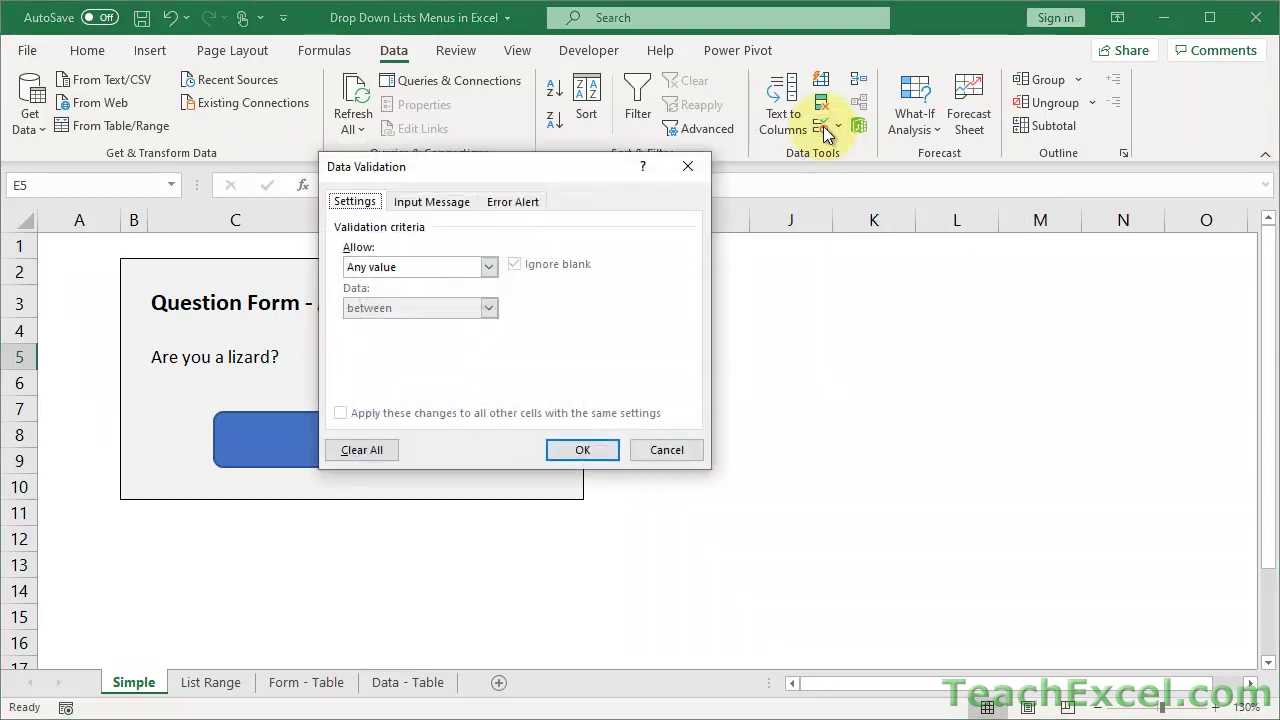
{"action": "left_click", "coordinate": [676, 166]}
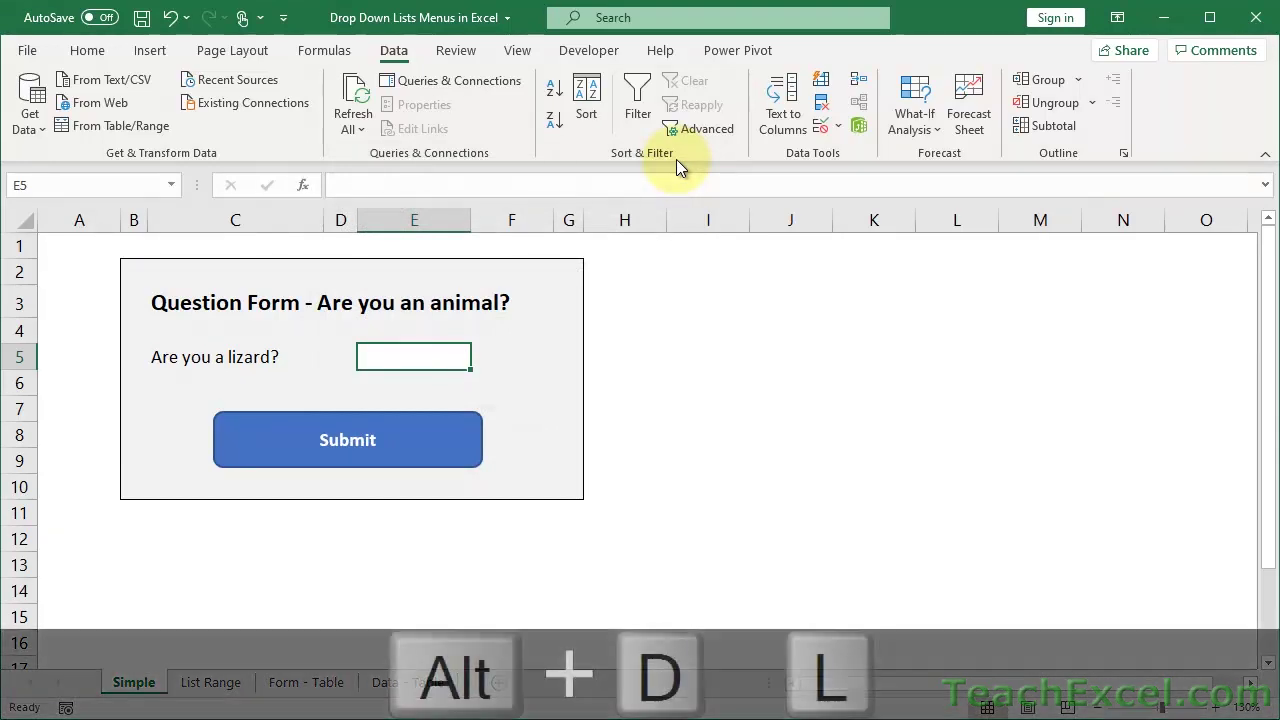
- Open Data Validation for answer cell E5 and set the allowed values to List
{"action": "key", "text": "alt"}
{"action": "key", "text": "d"}
{"action": "key", "text": "l"}
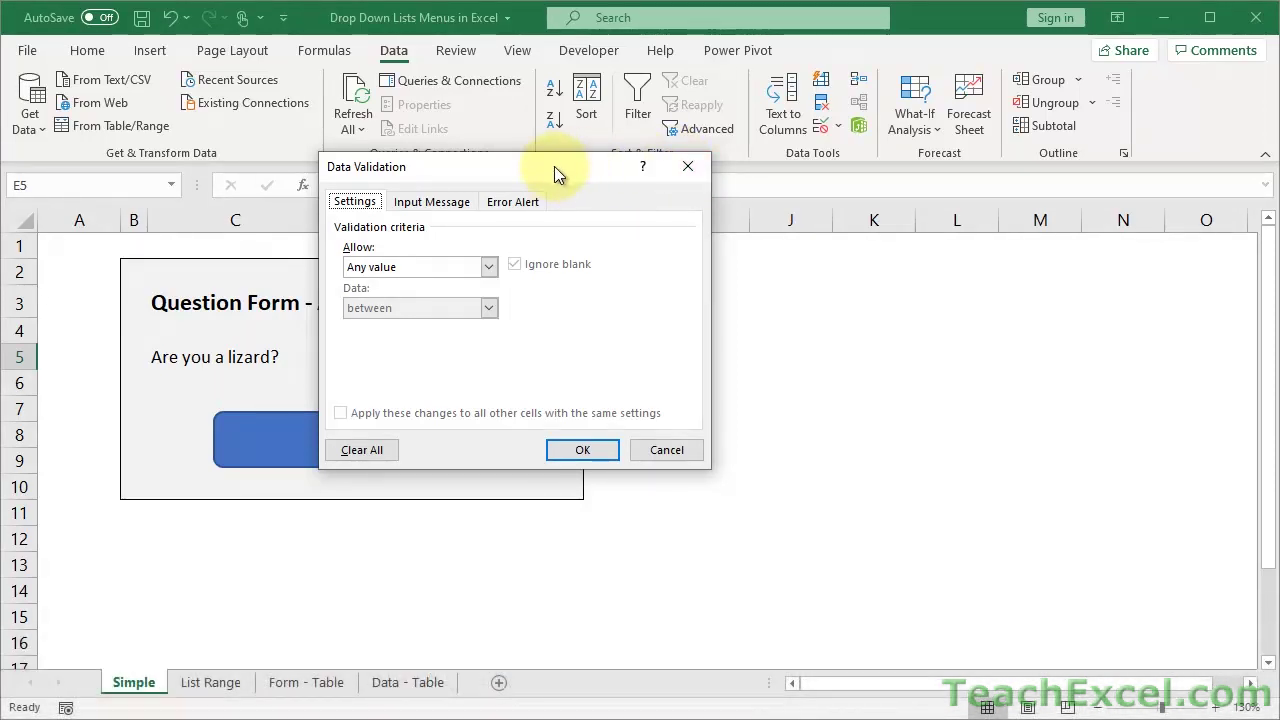
{"action": "left_click_drag", "start_coordinate": [554, 166], "coordinate": [727, 170]}
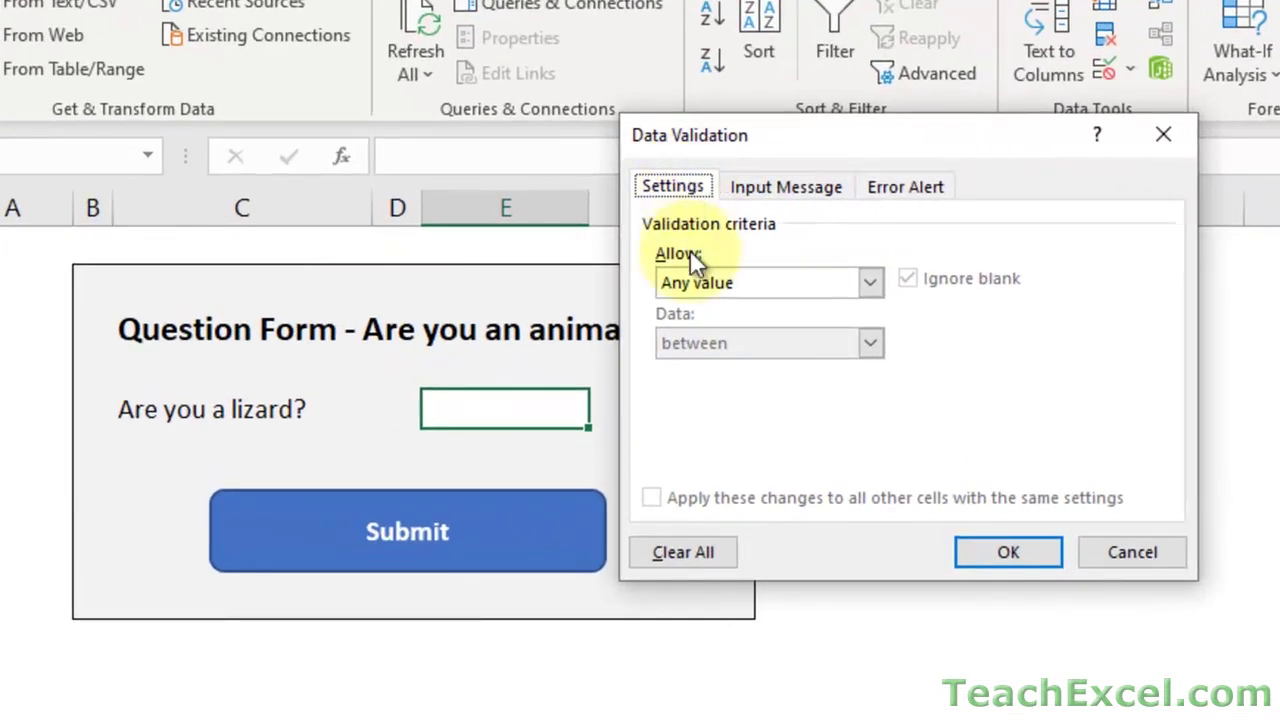
{"action": "left_click", "coordinate": [870, 283]}
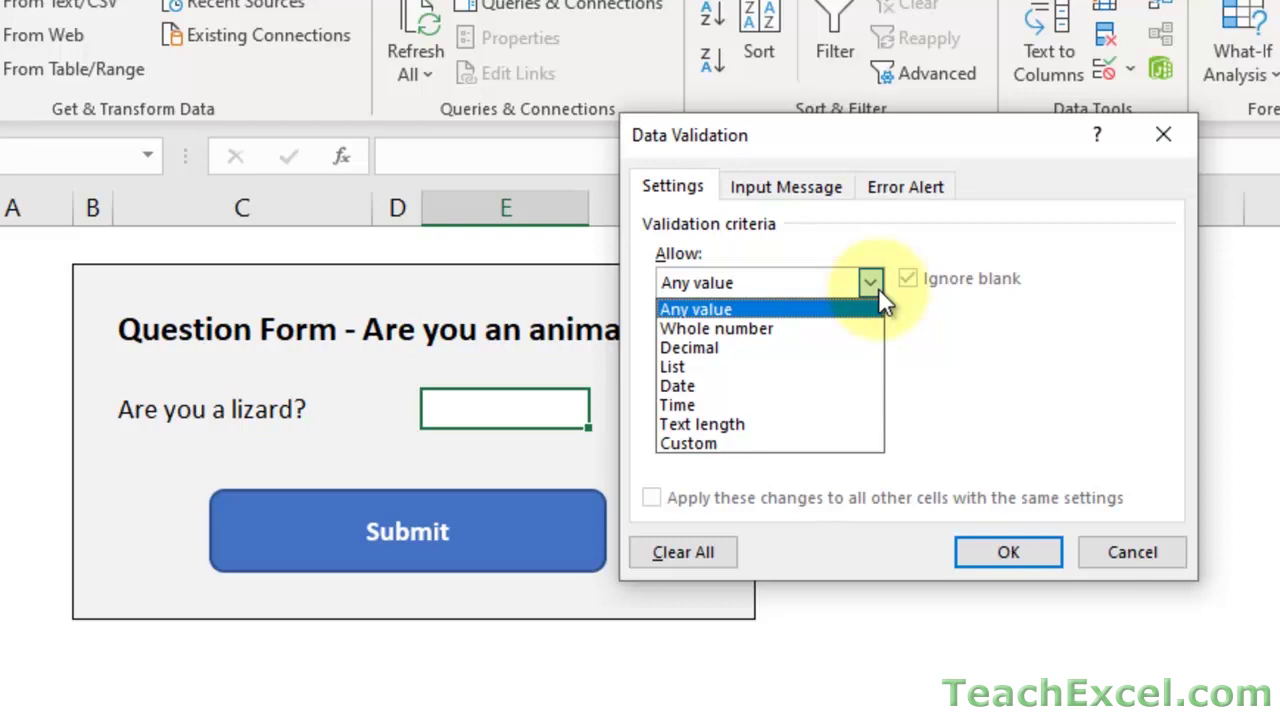
{"action": "left_click", "coordinate": [677, 368]}
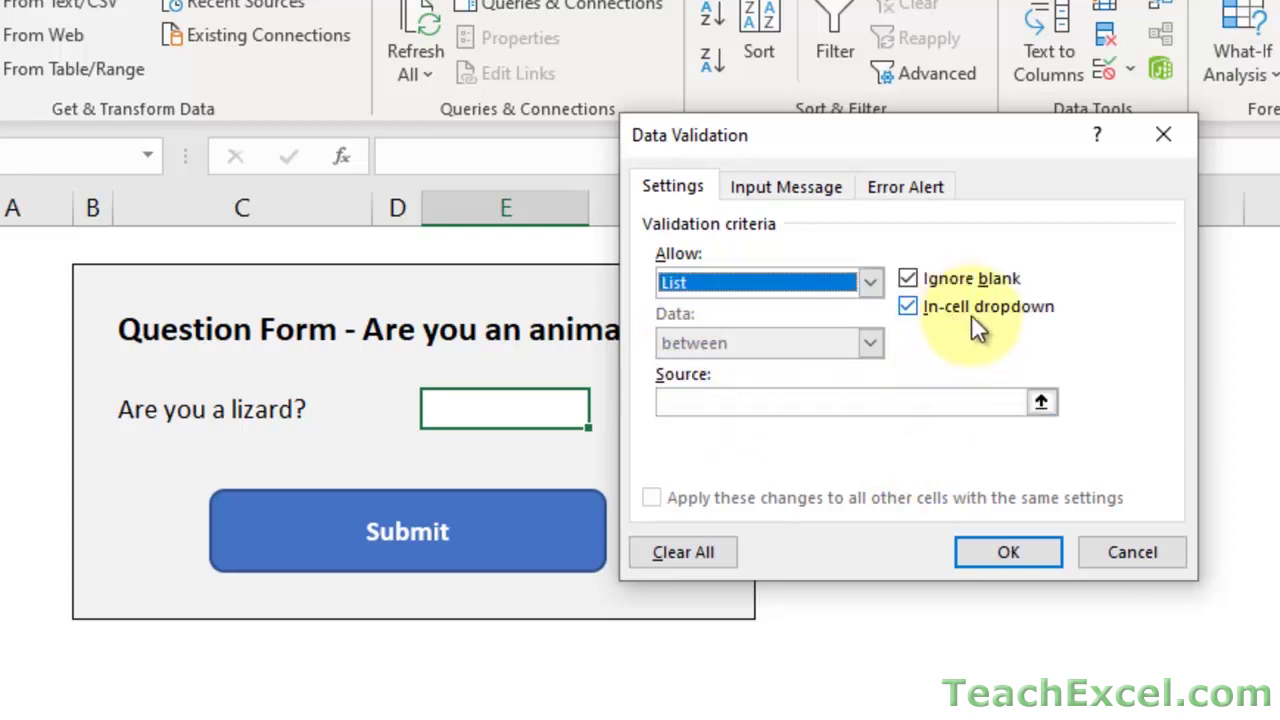
- Enter Yes,No,Maybe as the list source for cell E5 and apply the validation
{"action": "left_click", "coordinate": [883, 401]}
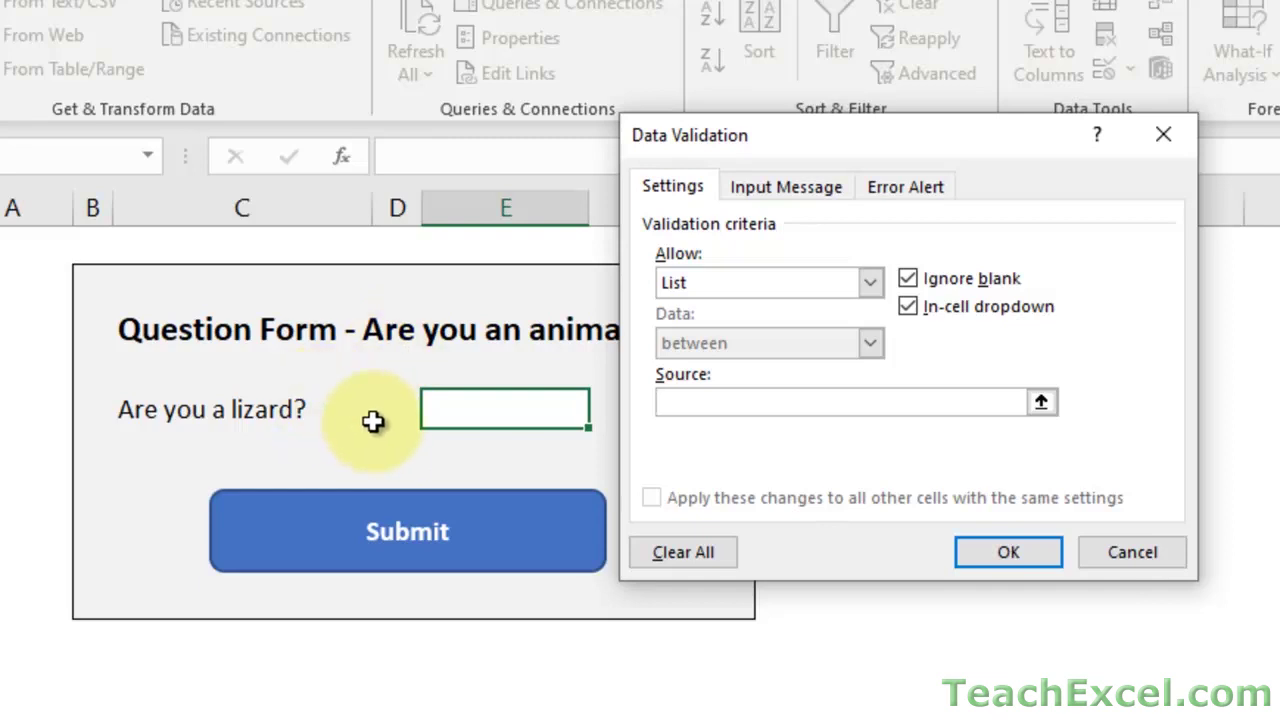
{"action": "type", "text": "y"}
{"action": "key", "text": "BackSpace"}
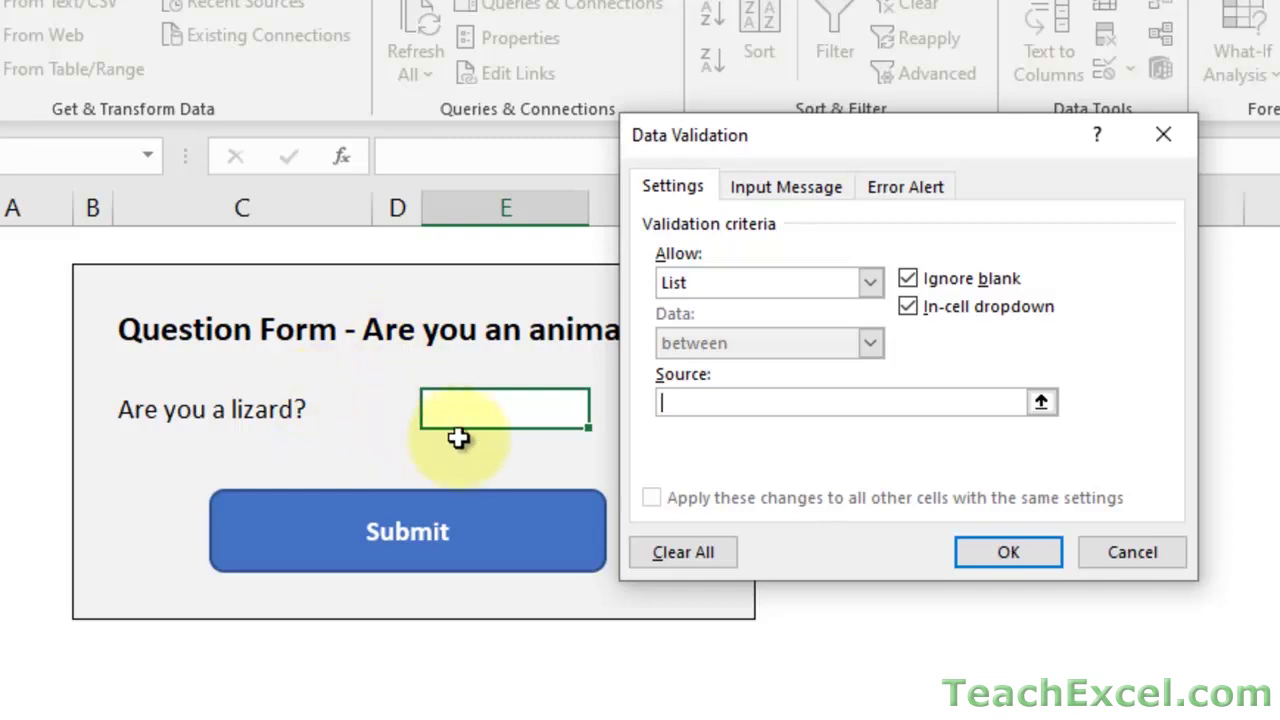
{"action": "type", "text": "Yes,No,Maybe"}
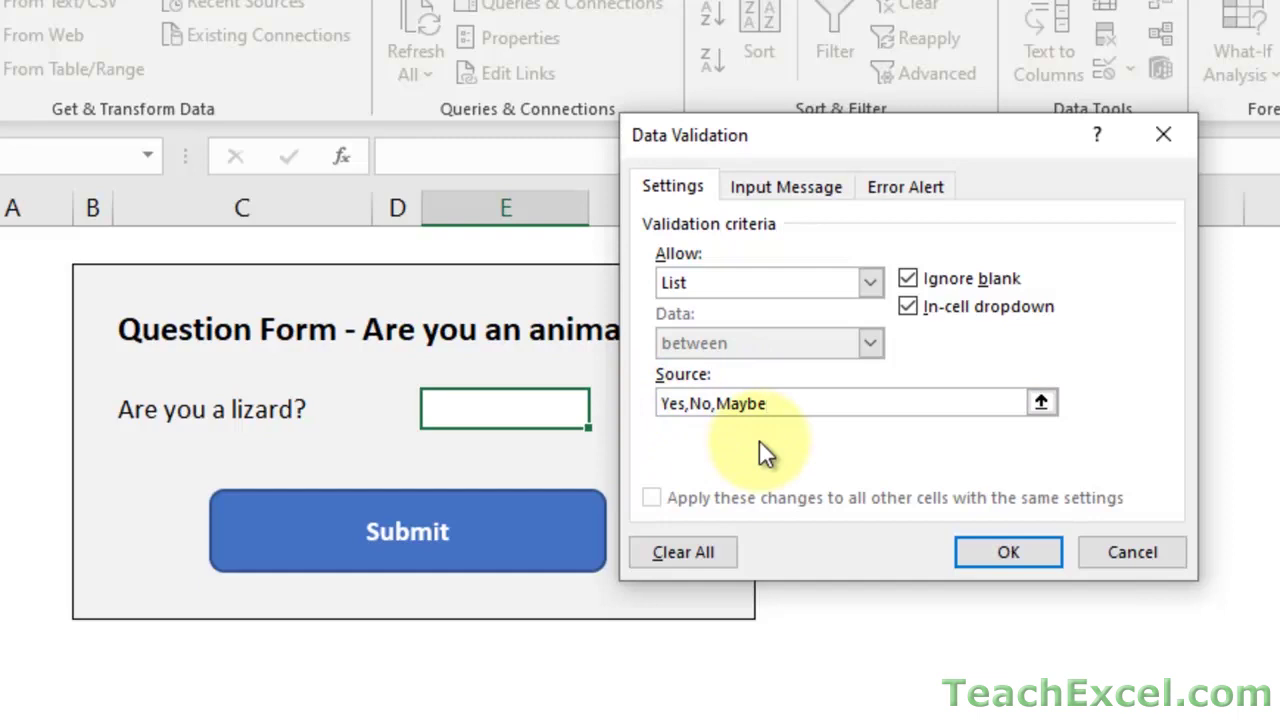
{"action": "left_click", "coordinate": [1028, 557]}
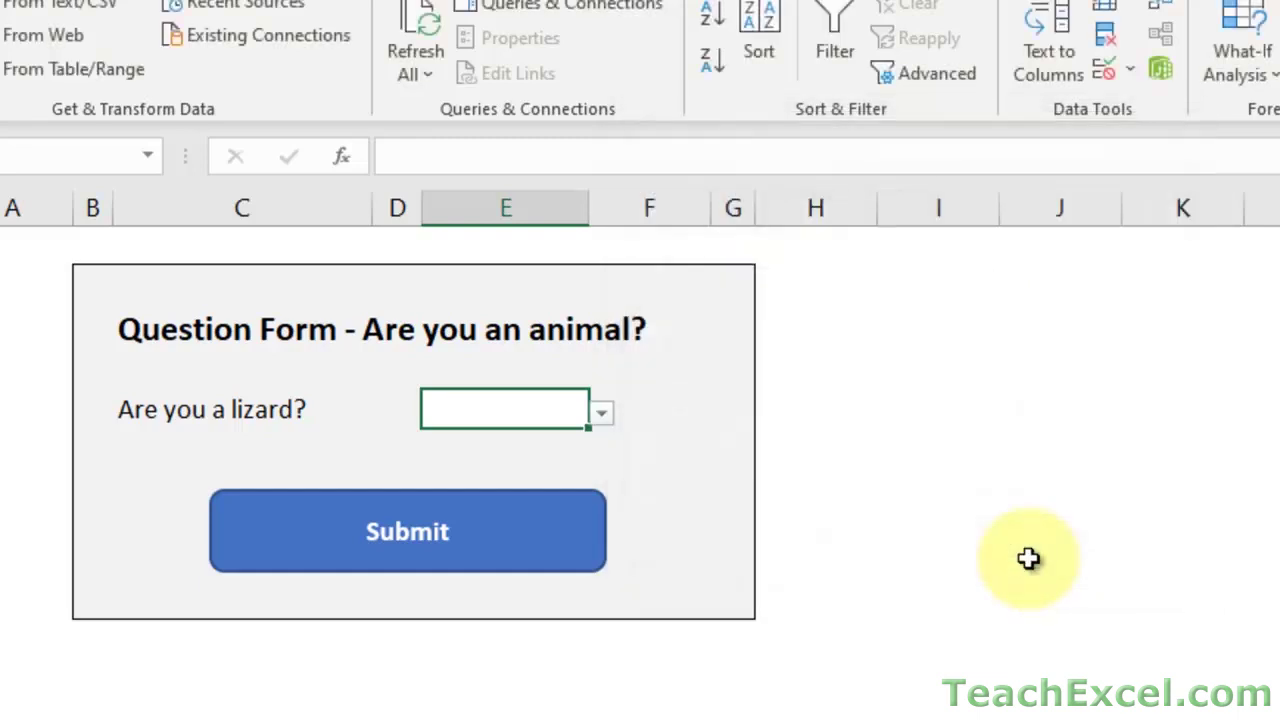
- Try out the drop-down list in cell E5 by choosing Yes and then No
{"action": "left_click", "coordinate": [603, 420]}
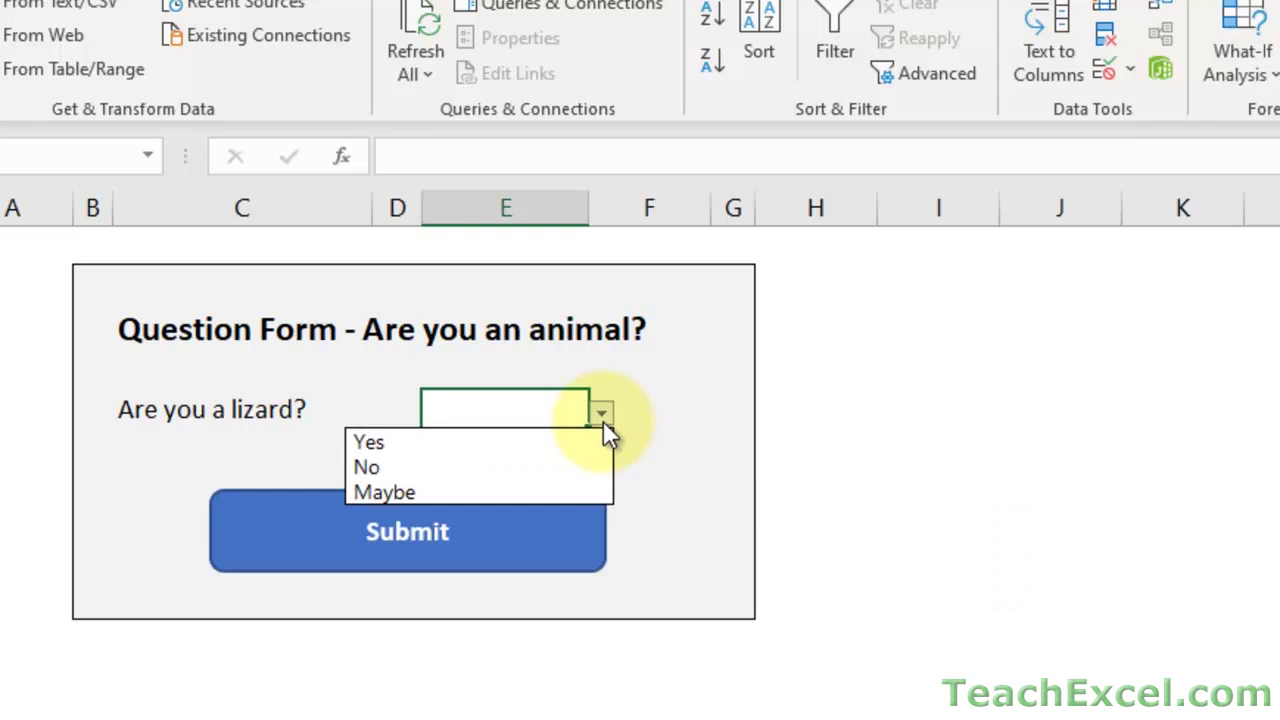
{"action": "left_click", "coordinate": [585, 443]}
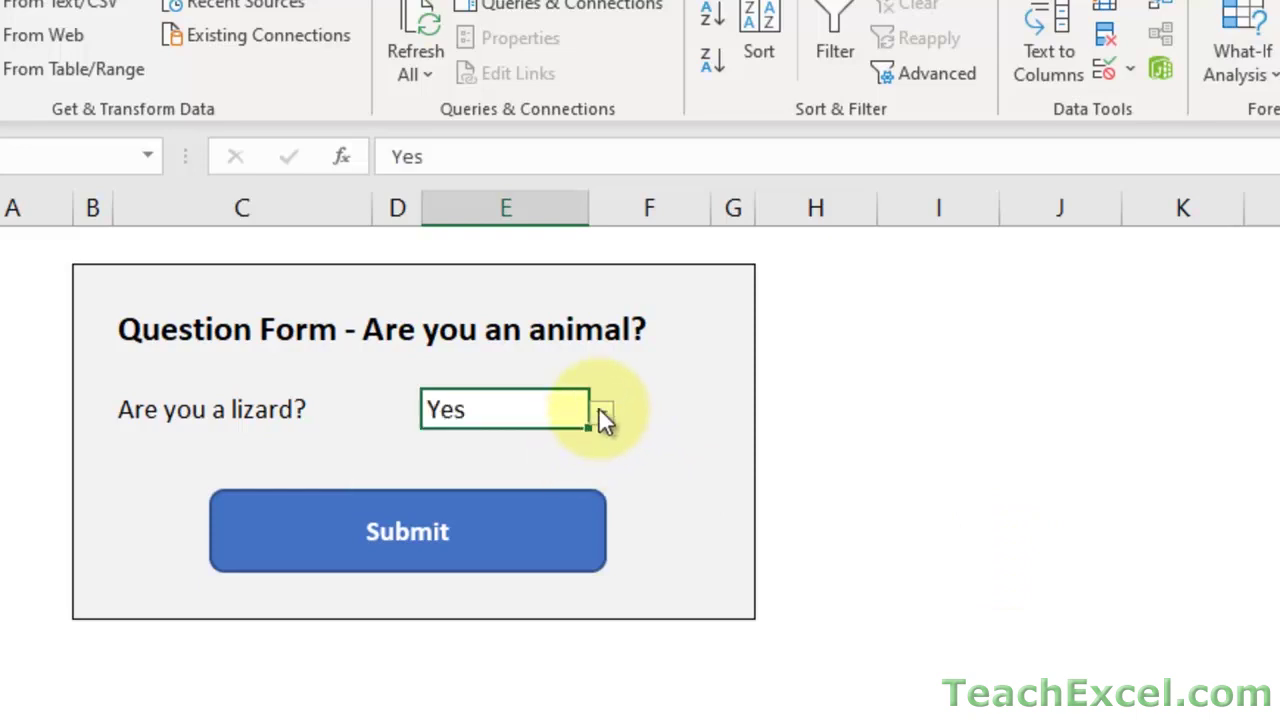
{"action": "left_click", "coordinate": [601, 414]}
{"action": "left_click", "coordinate": [574, 462]}
{"action": "left_click", "coordinate": [574, 462]}
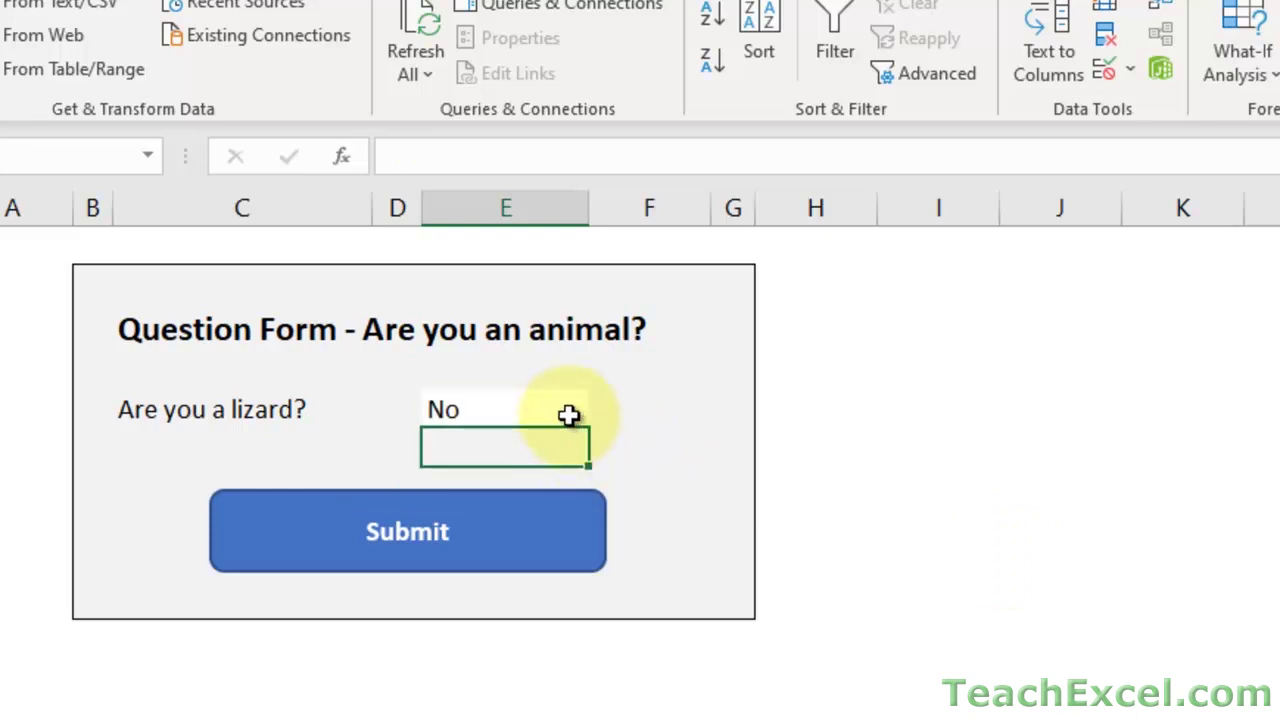
- Choose Maybe as the answer to "Are you a lizard?" from the drop-down list in cell E5
{"action": "left_click", "coordinate": [569, 416]}
{"action": "left_click_drag", "start_coordinate": [569, 416], "coordinate": [597, 415]}
{"action": "left_click", "coordinate": [599, 414]}
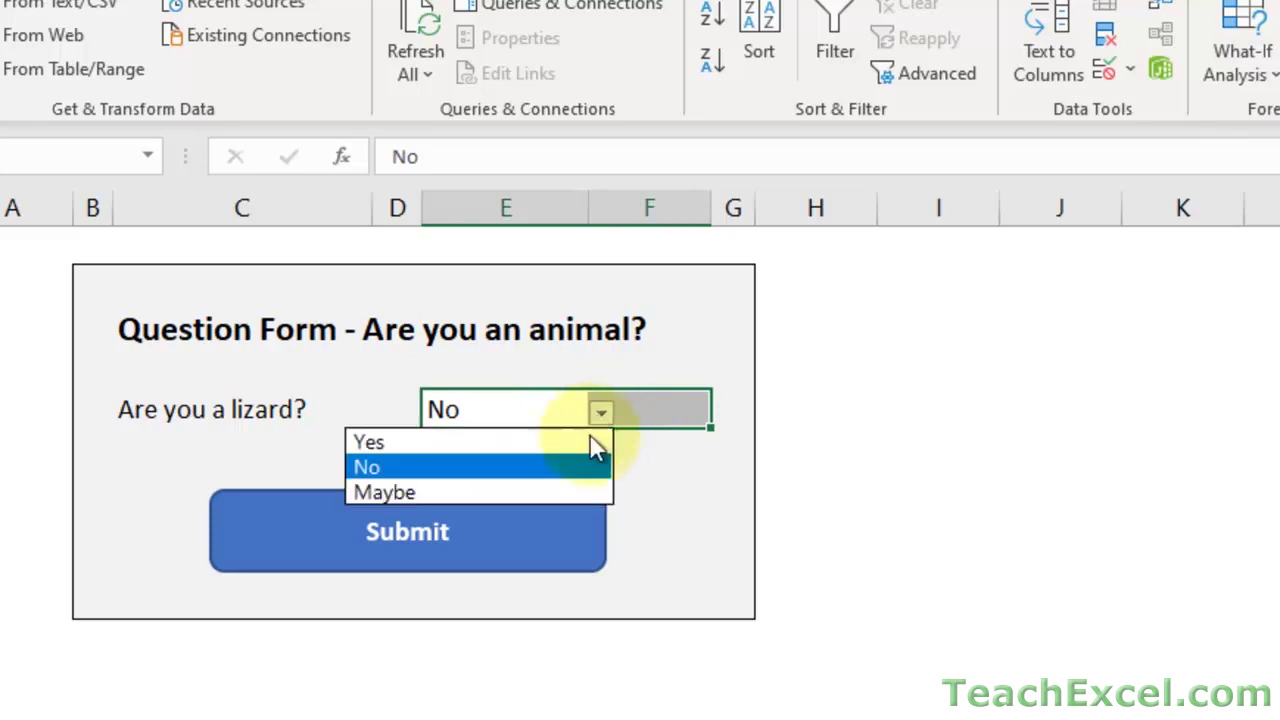
{"action": "left_click", "coordinate": [577, 490]}
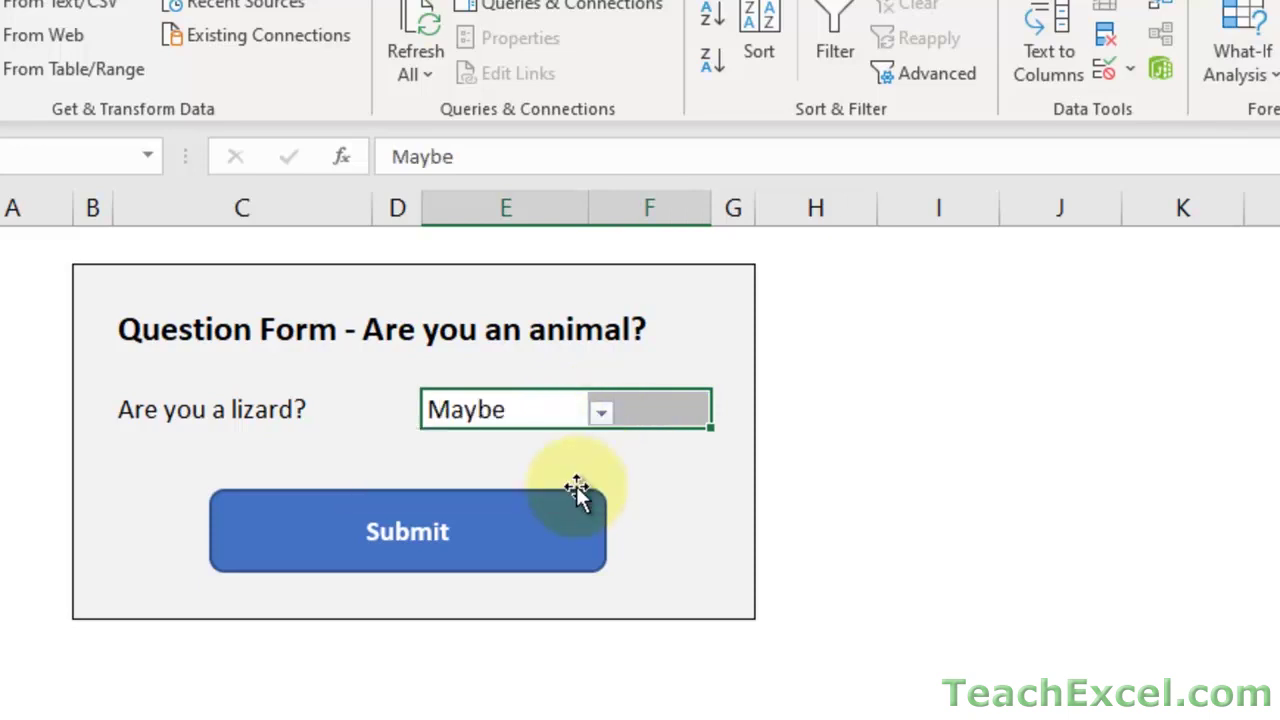
{"action": "left_click", "coordinate": [556, 409]}
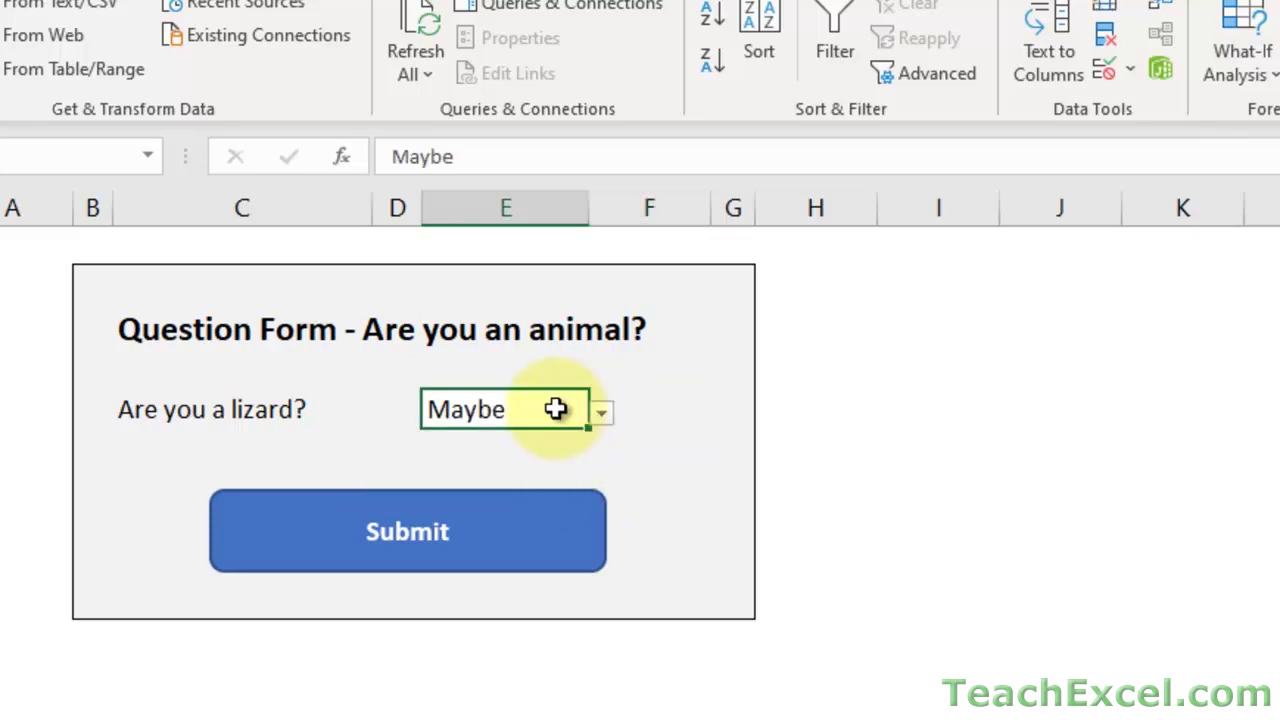
- Review the Data Validation settings of cell E5, checking the allowed type and source, and close them without changes
{"action": "key", "text": "alt+a"}
{"action": "key", "text": "v"}
{"action": "key", "text": "v"}
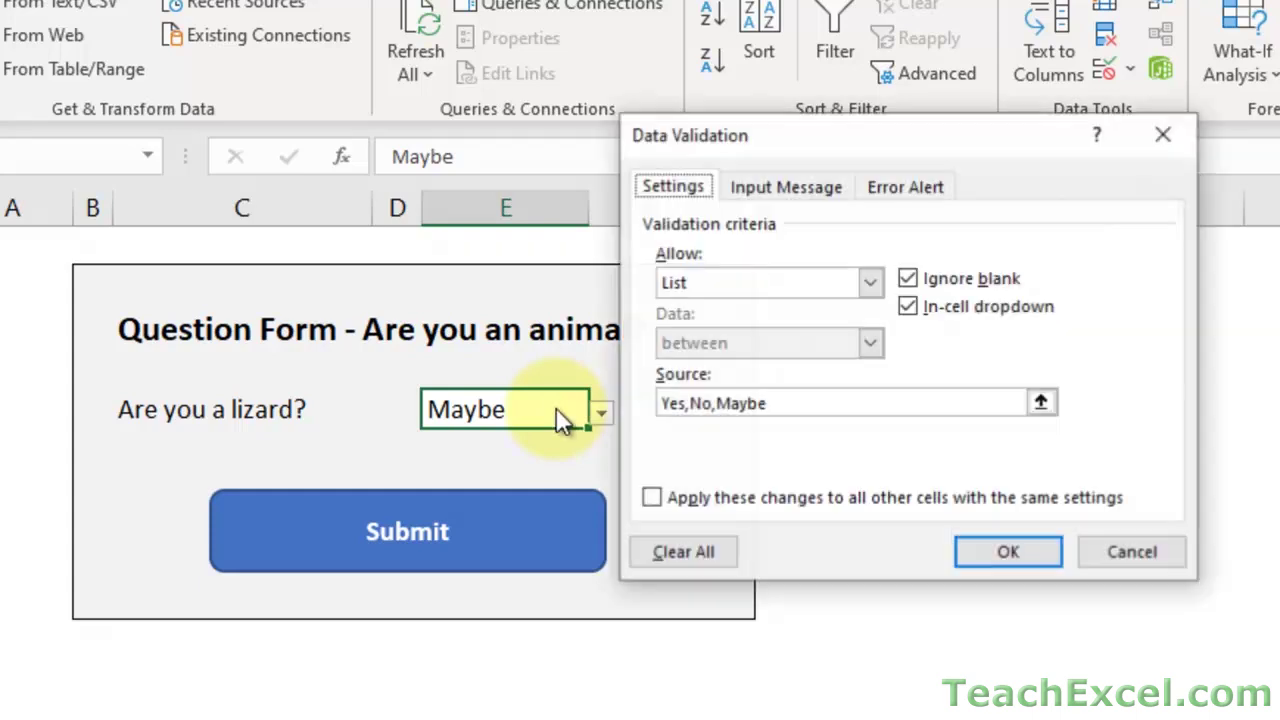
{"action": "left_click", "coordinate": [709, 275]}
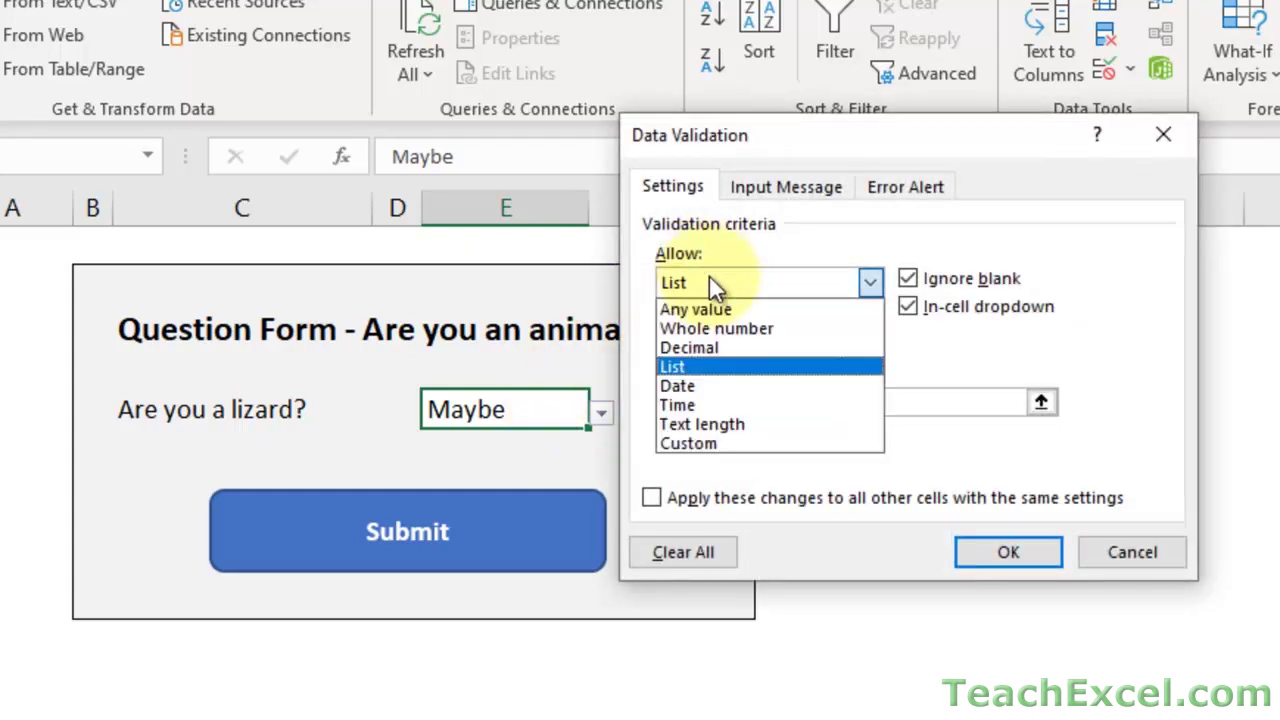
{"action": "left_click", "coordinate": [715, 367]}
{"action": "left_click", "coordinate": [737, 401]}
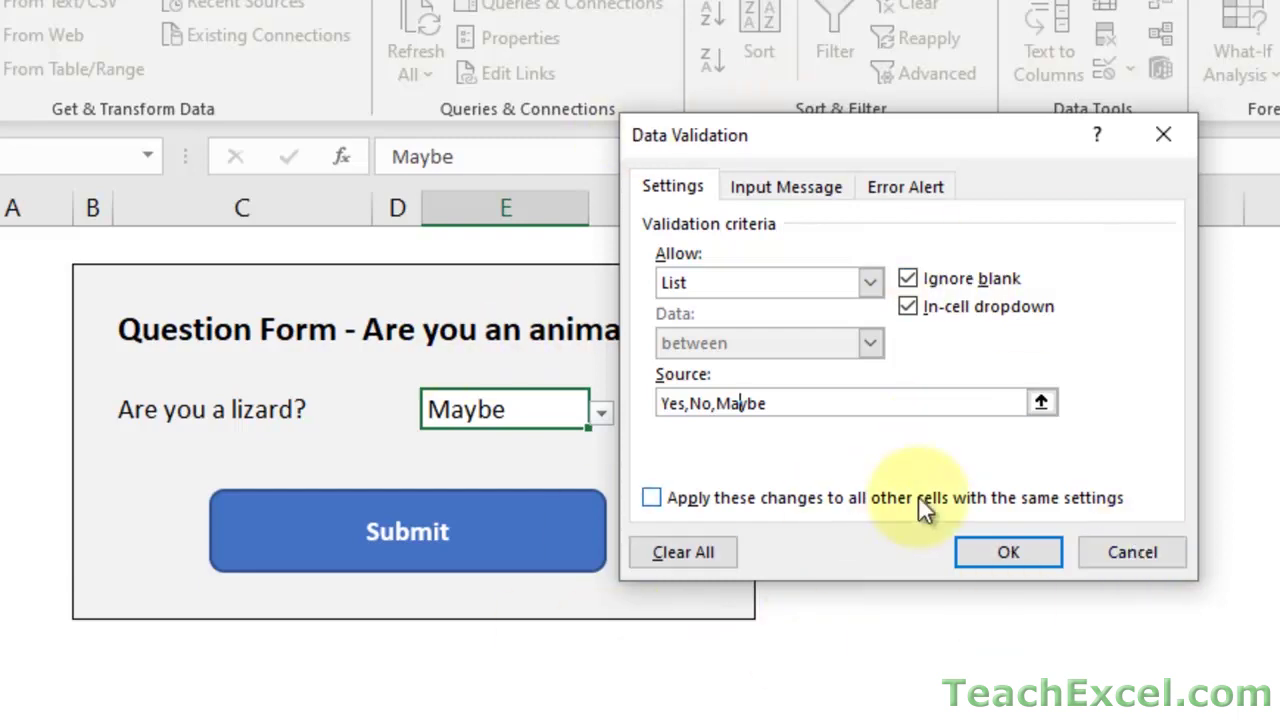
{"action": "left_click", "coordinate": [1139, 548]}
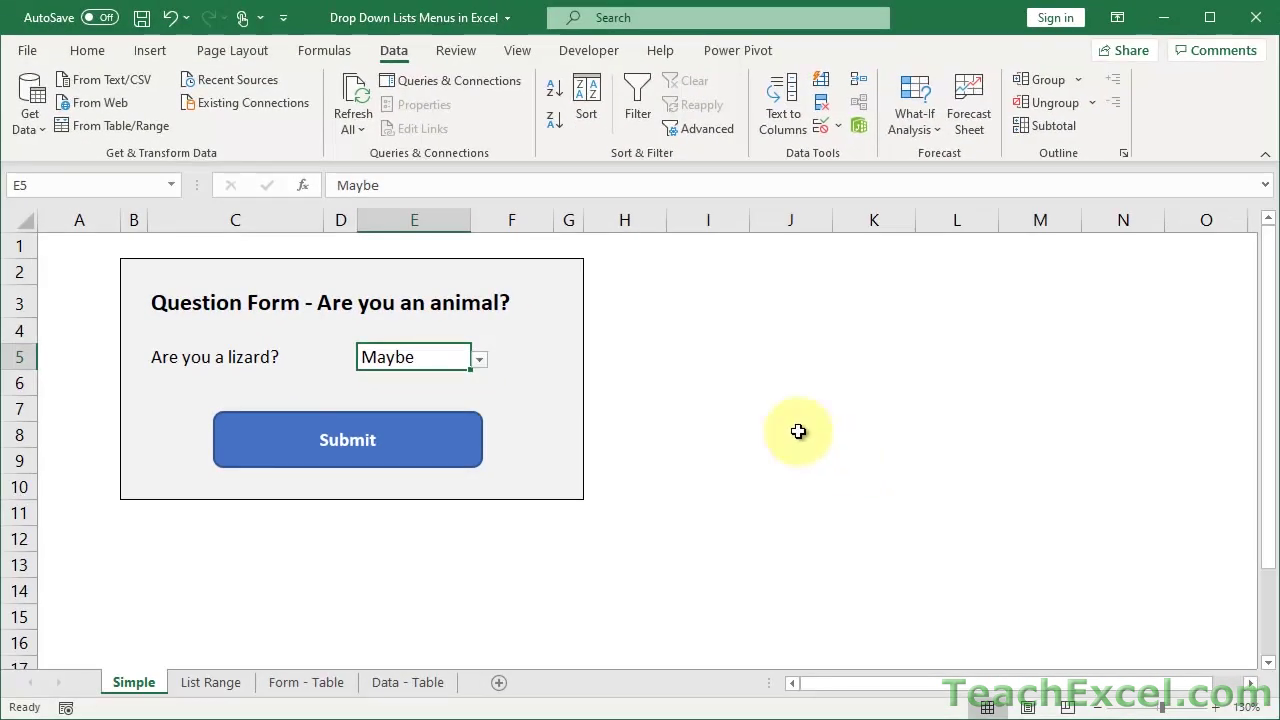
{"action": "left_click", "coordinate": [84, 55]}
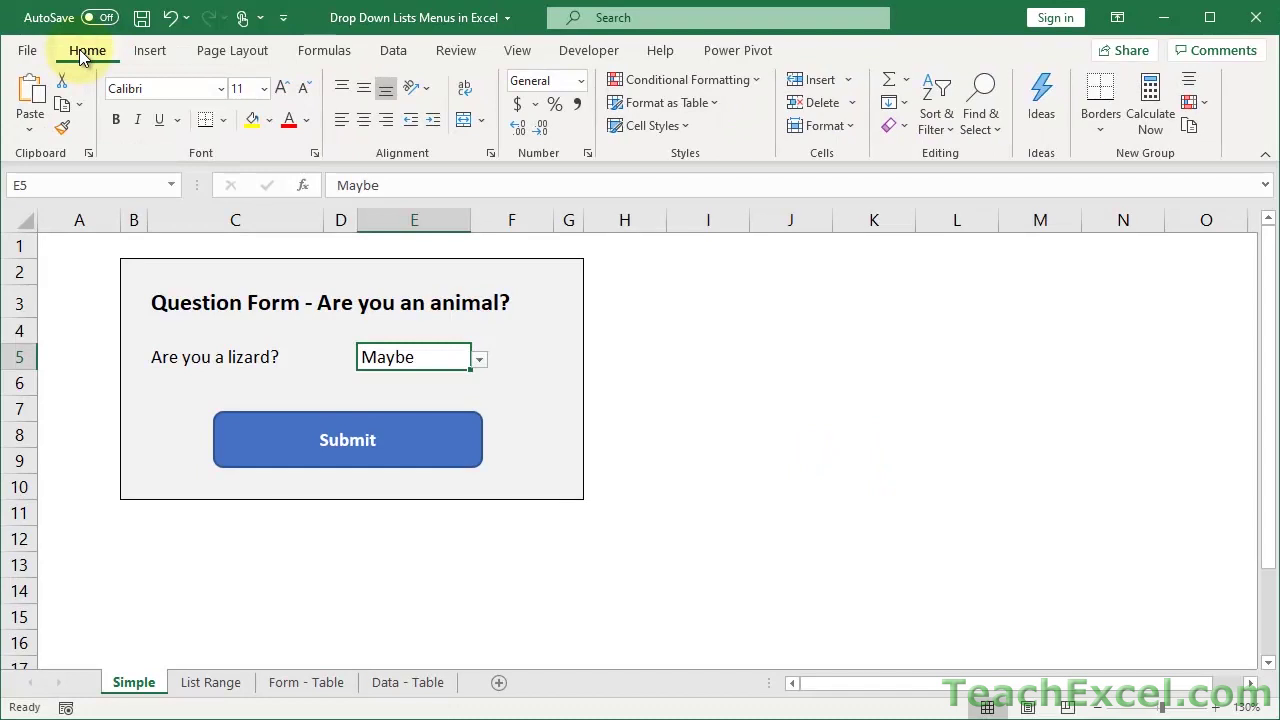
- Open the List Range sheet and look over the color options in J4:J6 and the favorite color answer cell
{"action": "left_click", "coordinate": [209, 684]}
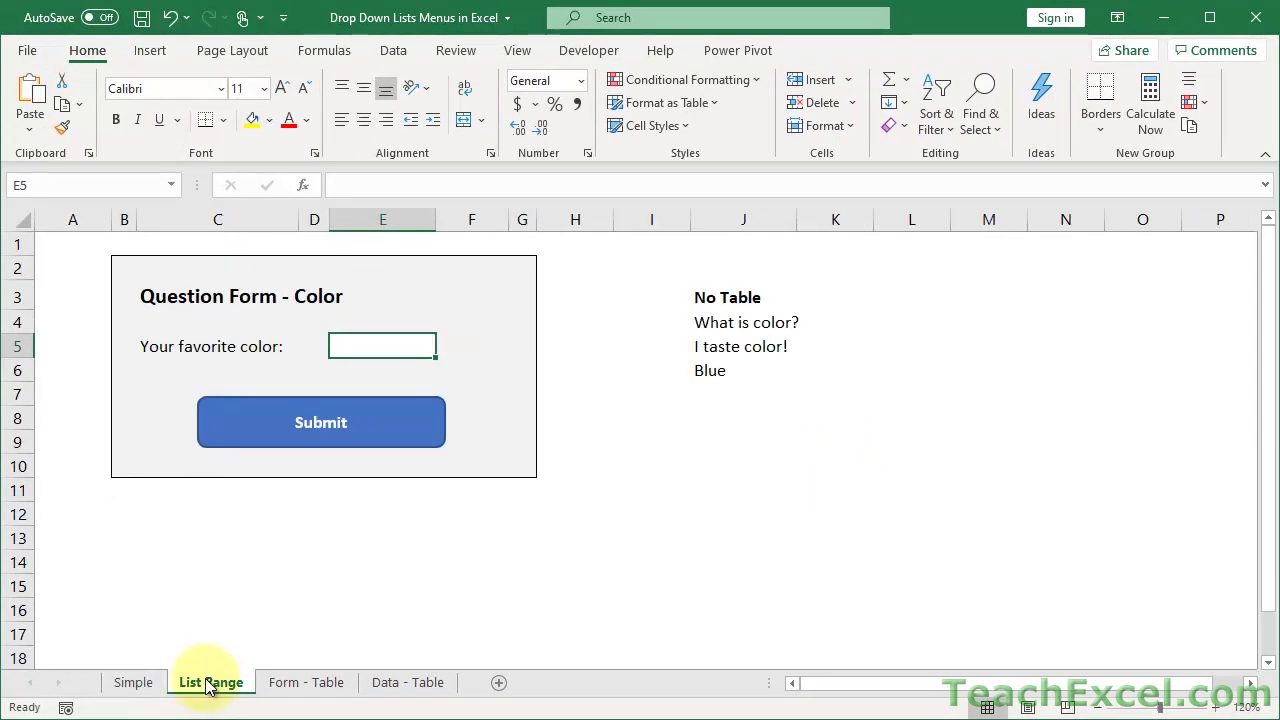
{"action": "left_click", "coordinate": [728, 330]}
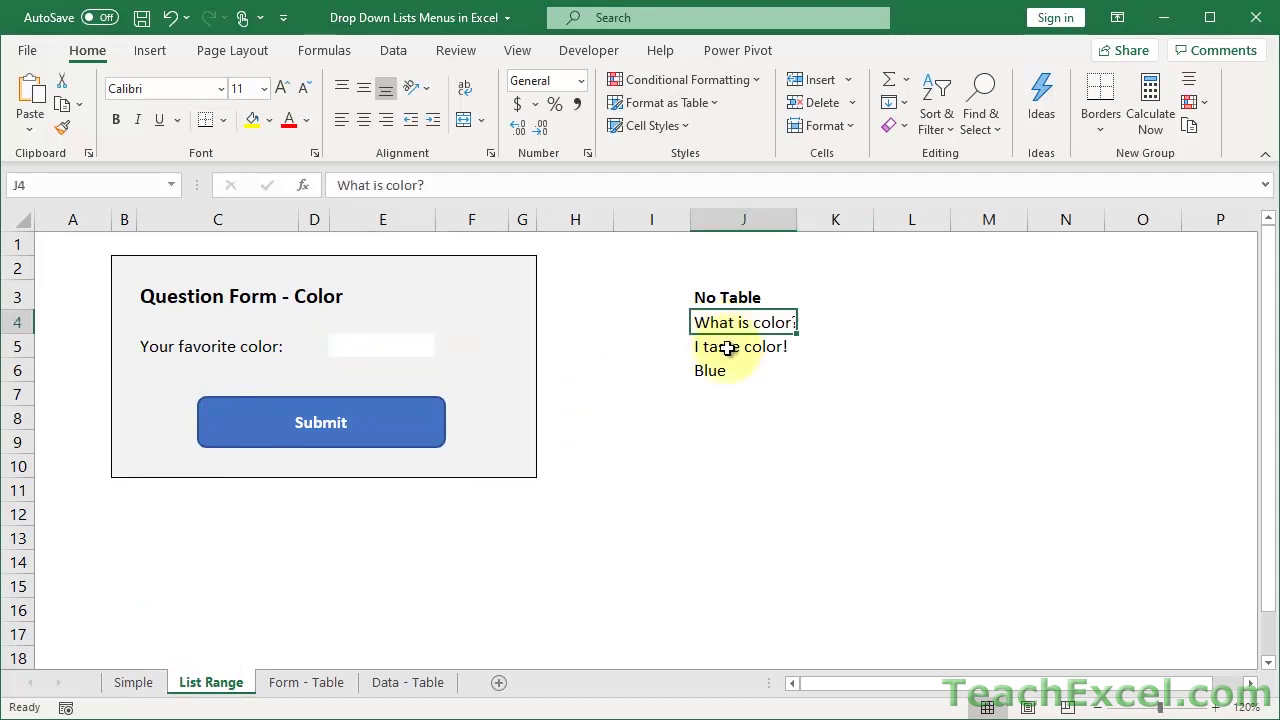
{"action": "left_click_drag", "start_coordinate": [728, 348], "coordinate": [728, 371]}
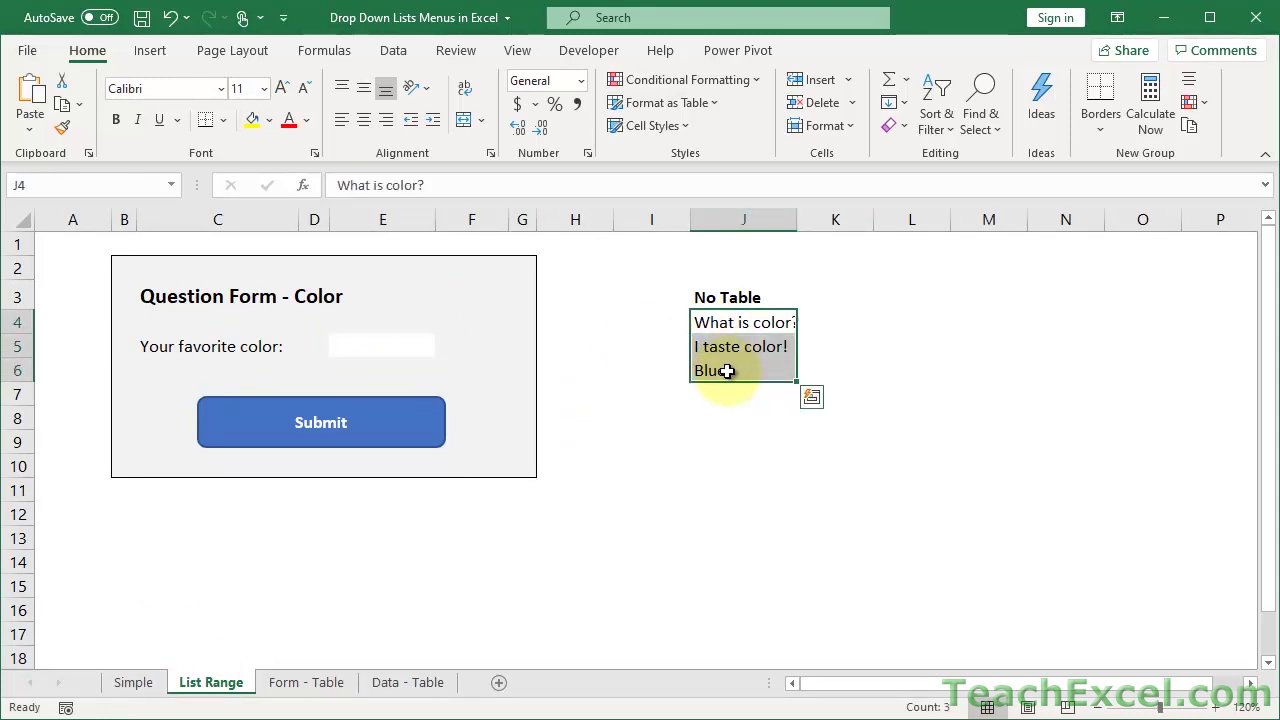
{"action": "left_click", "coordinate": [401, 348]}
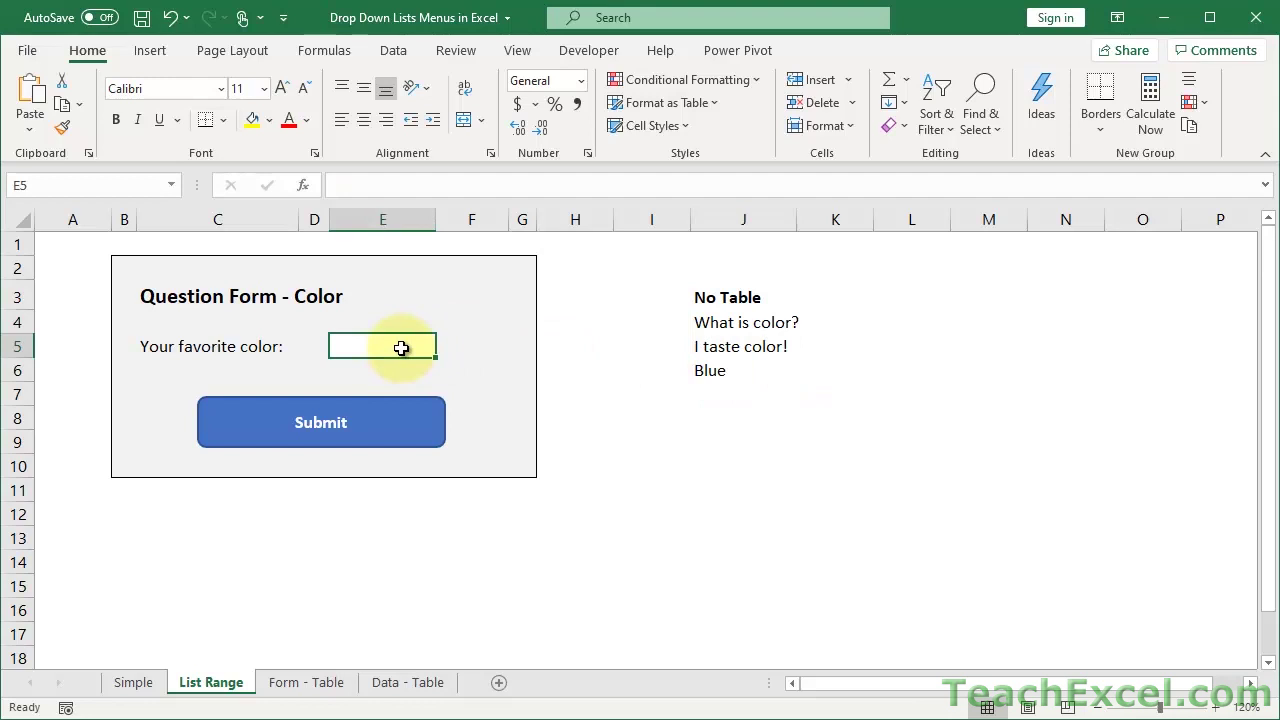
{"action": "left_click", "coordinate": [754, 300]}
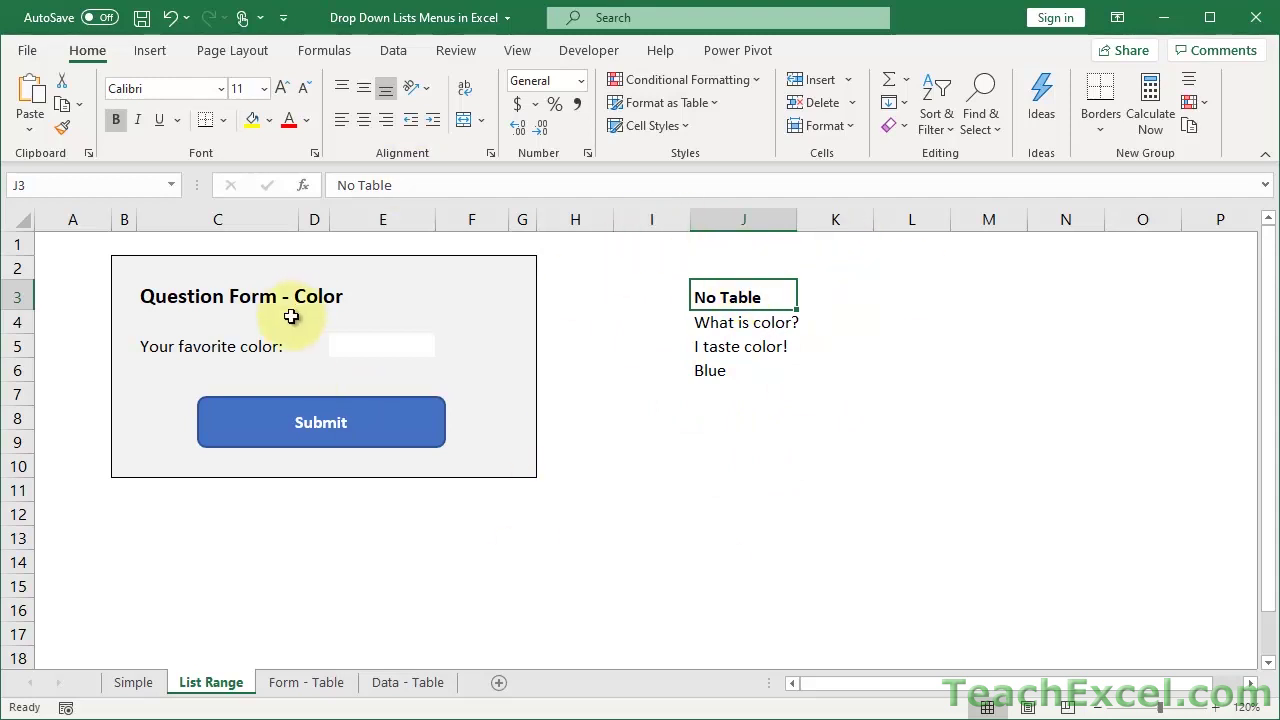
- Open Data Validation for the favorite color answer cell E5 and allow only a List
{"action": "left_click", "coordinate": [385, 344]}
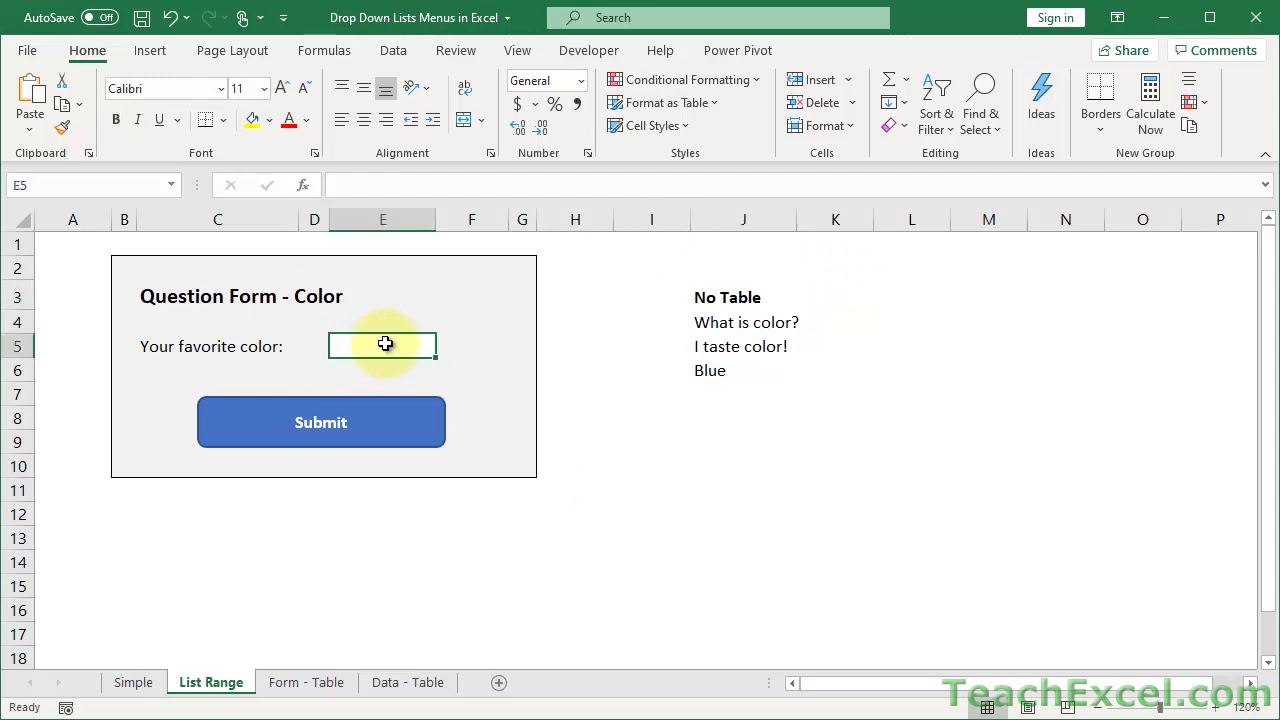
{"action": "key", "text": "alt+a"}
{"action": "key", "text": "v"}
{"action": "key", "text": "v"}
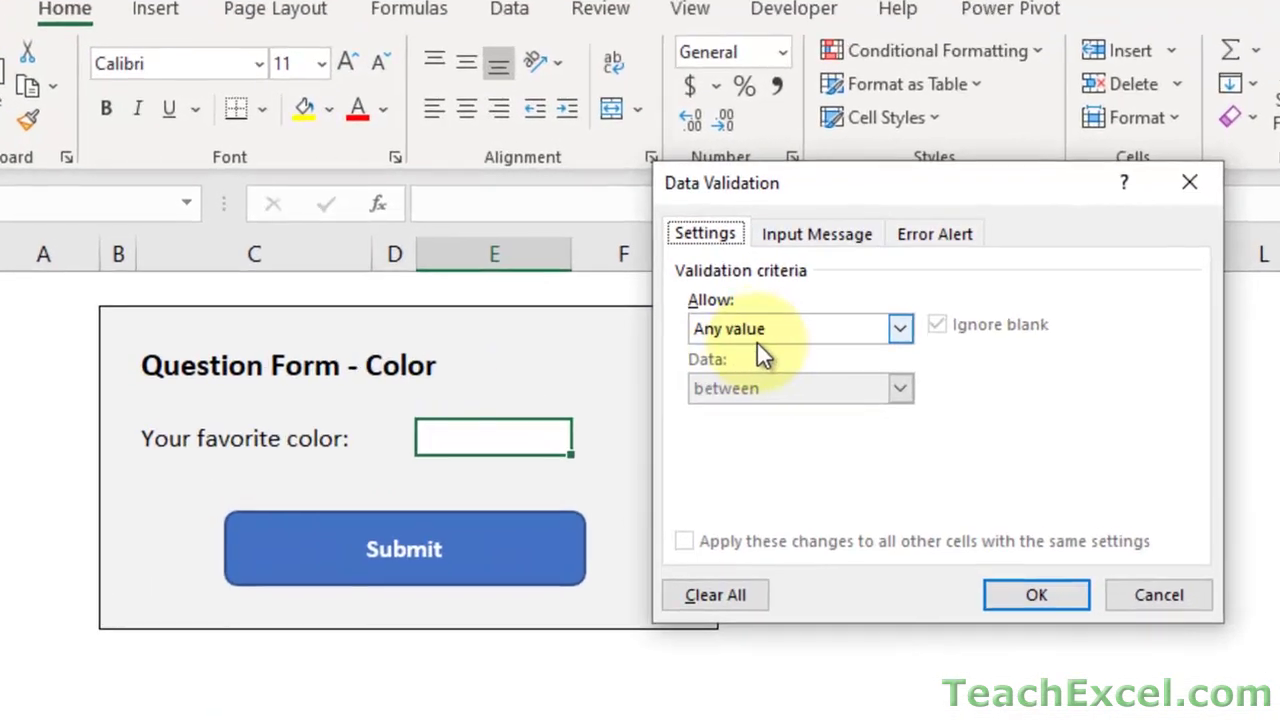
{"action": "left_click", "coordinate": [569, 277]}
{"action": "left_click", "coordinate": [748, 411]}
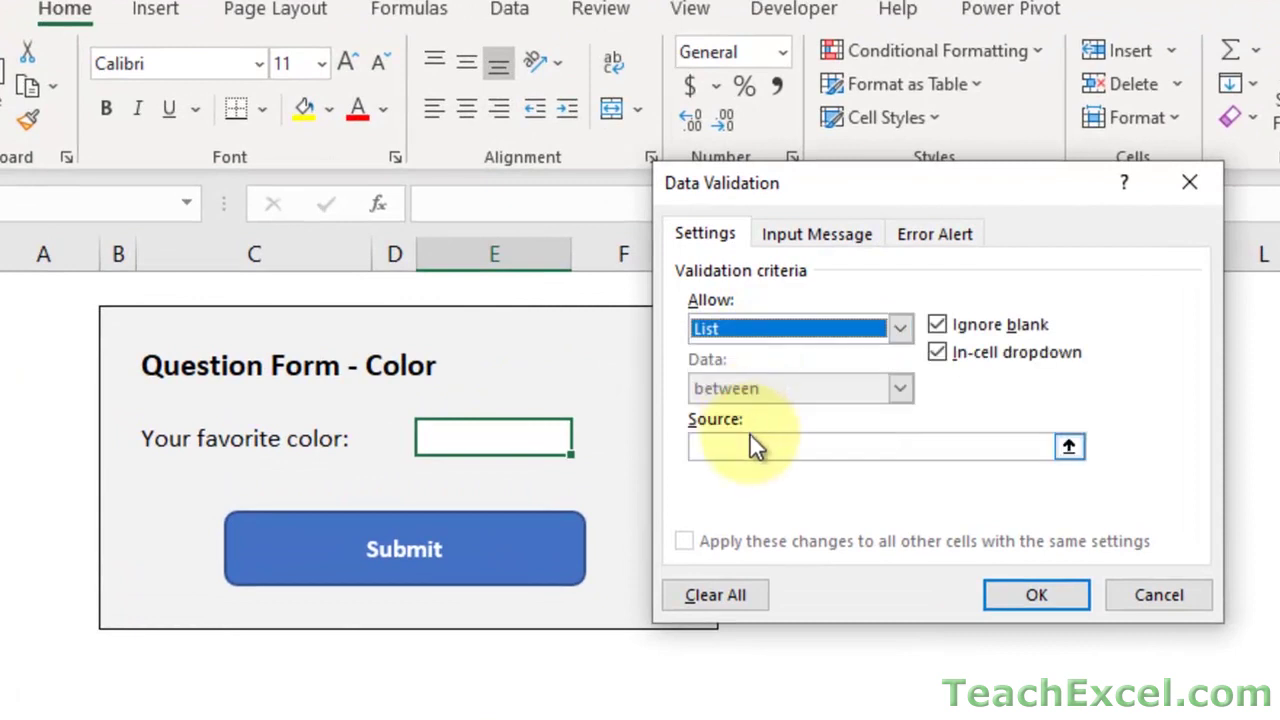
- Set the list source for cell E5 to the range =$J$4:$J$6 and apply the validation
{"action": "left_click", "coordinate": [758, 444]}
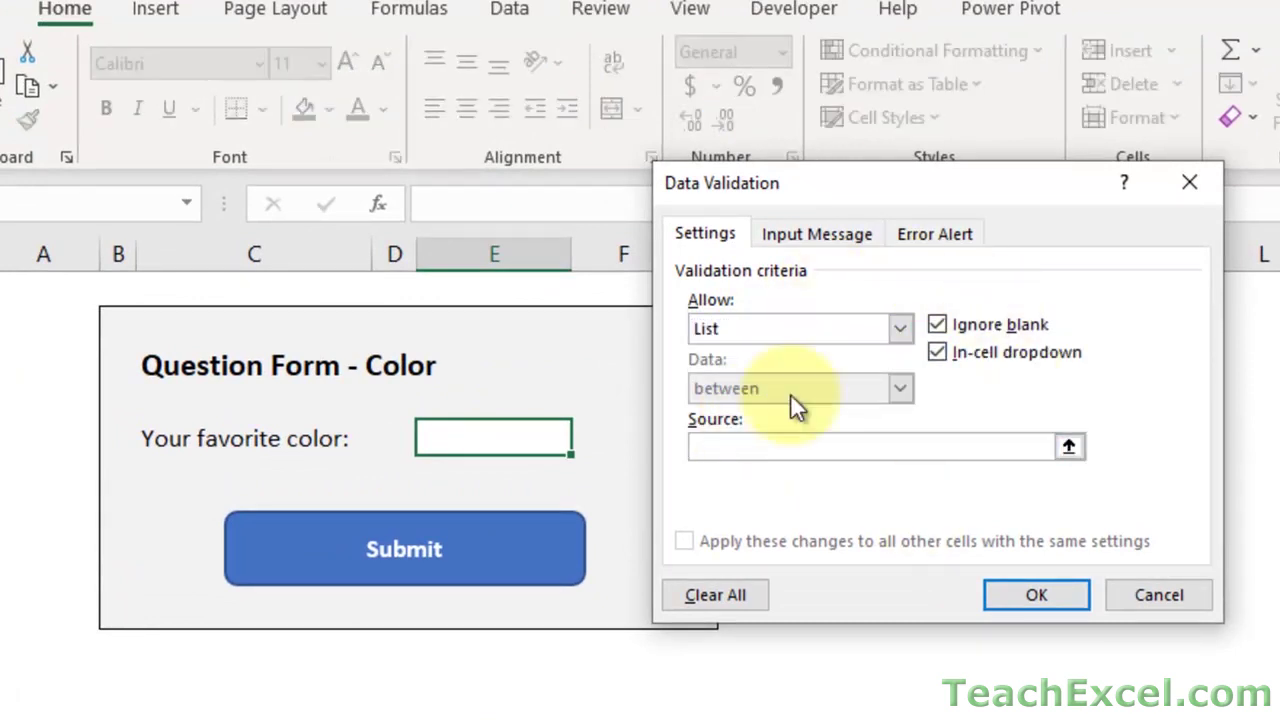
{"action": "left_click", "coordinate": [1080, 446]}
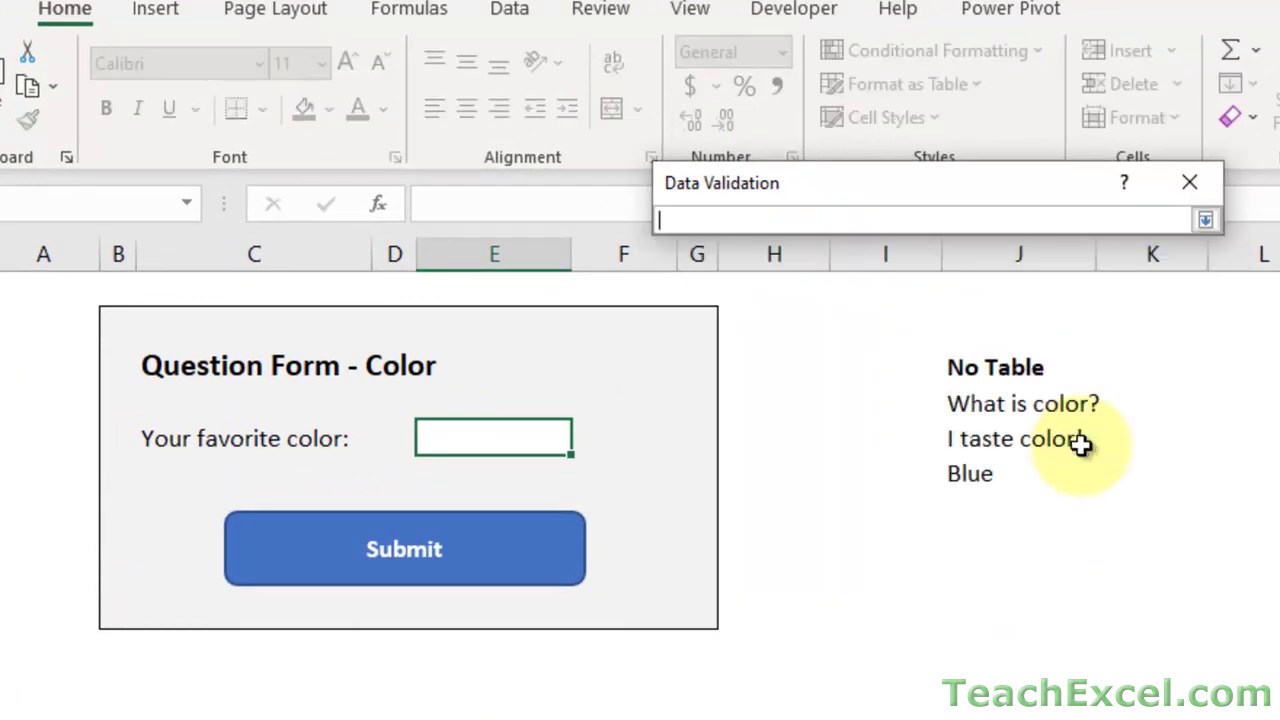
{"action": "left_click_drag", "start_coordinate": [1004, 403], "coordinate": [998, 472]}
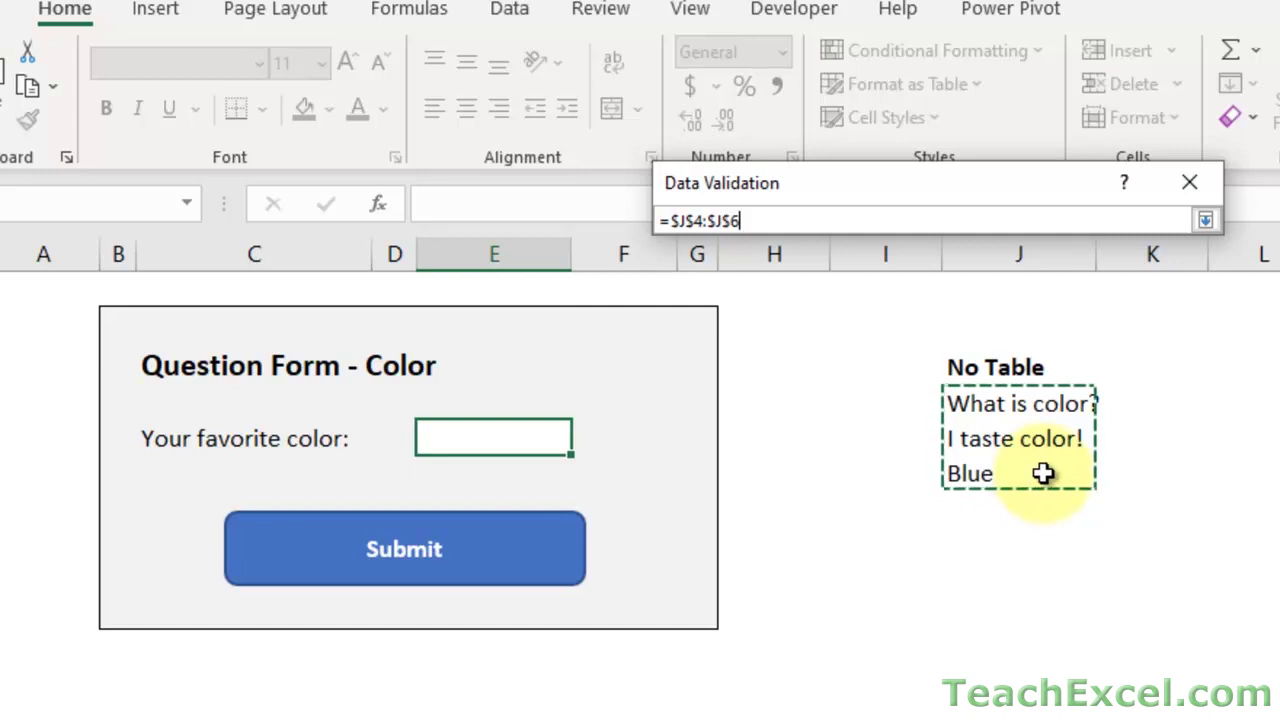
{"action": "key", "text": "Return"}
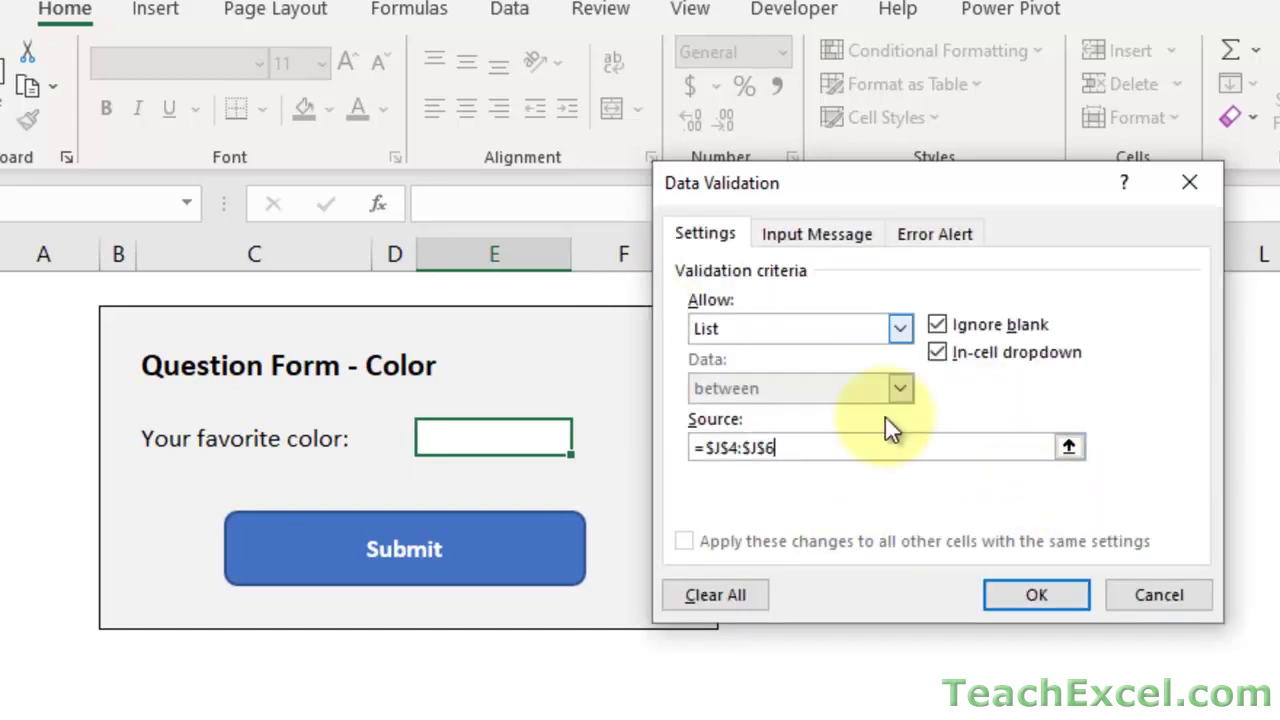
{"action": "left_click", "coordinate": [1026, 592]}
- Try out the drop-down list in cell E5 by choosing "I taste color!" and then "What is color?"
{"action": "left_click", "coordinate": [584, 440]}
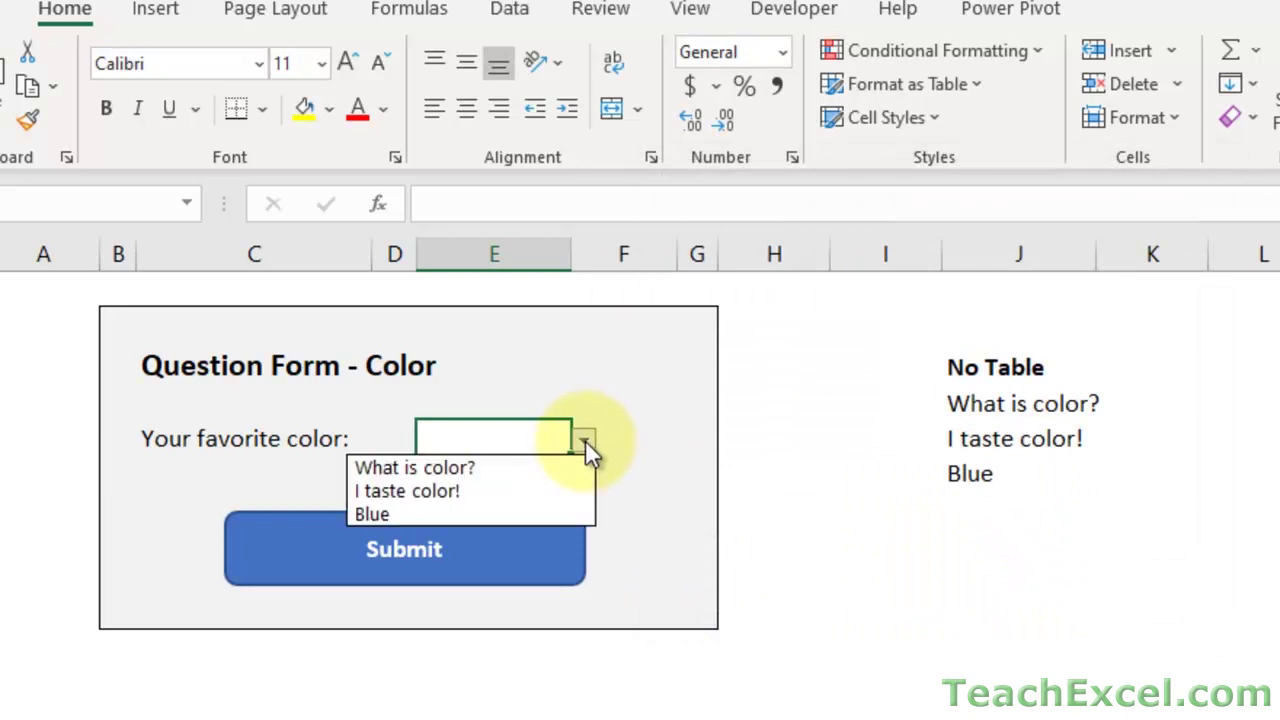
{"action": "left_click", "coordinate": [566, 489]}
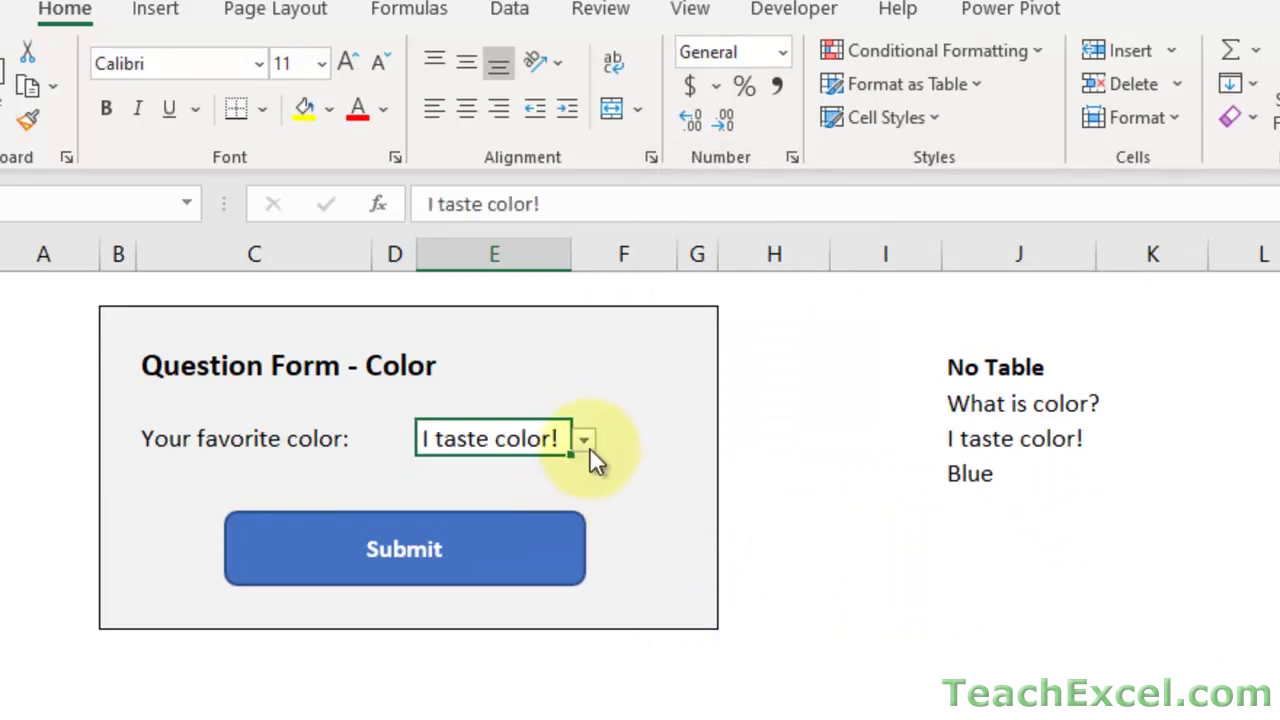
{"action": "left_click", "coordinate": [589, 447]}
{"action": "left_click", "coordinate": [568, 470]}
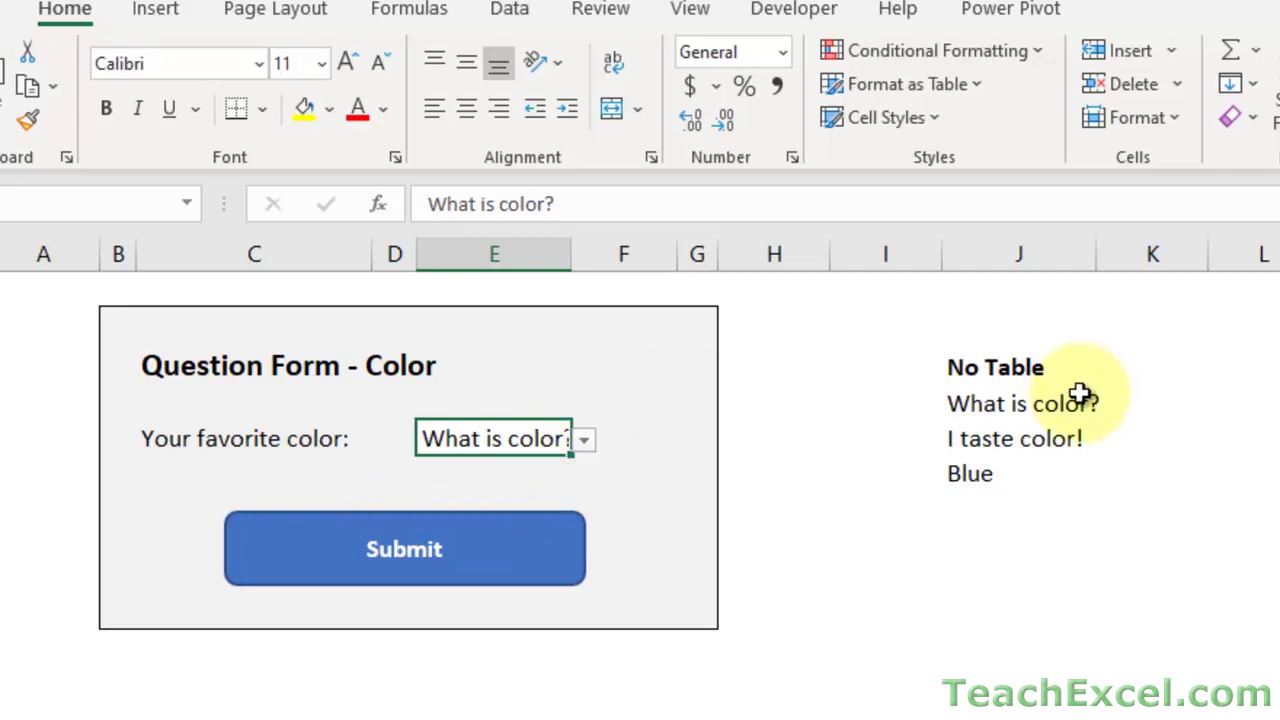
- Change the first option under No Table, in cell J4, to "What is color?!?"
{"action": "left_click", "coordinate": [1020, 405]}
{"action": "double_click", "coordinate": [1033, 404]}
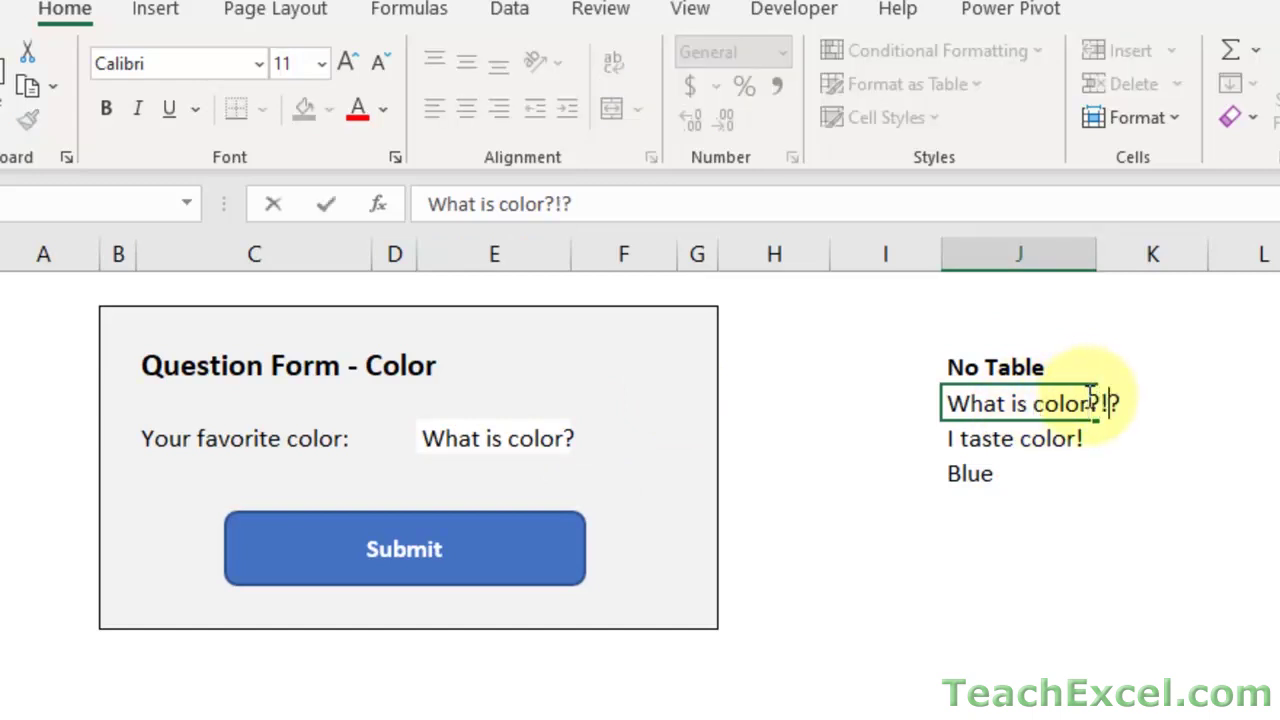
{"action": "key", "text": "Return"}
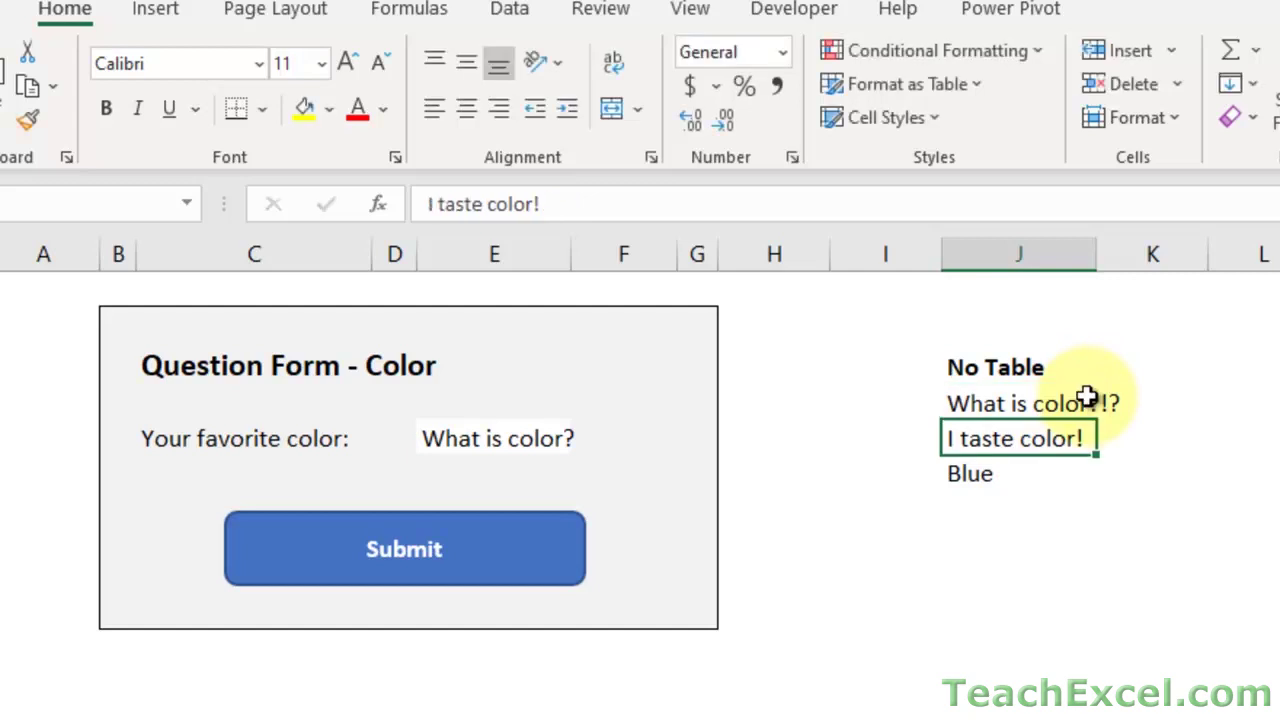
- Choose "What is color?!?" from the drop-down list in cell E5 and autofit the width of column E
{"action": "left_click", "coordinate": [558, 436]}
{"action": "left_click", "coordinate": [585, 441]}
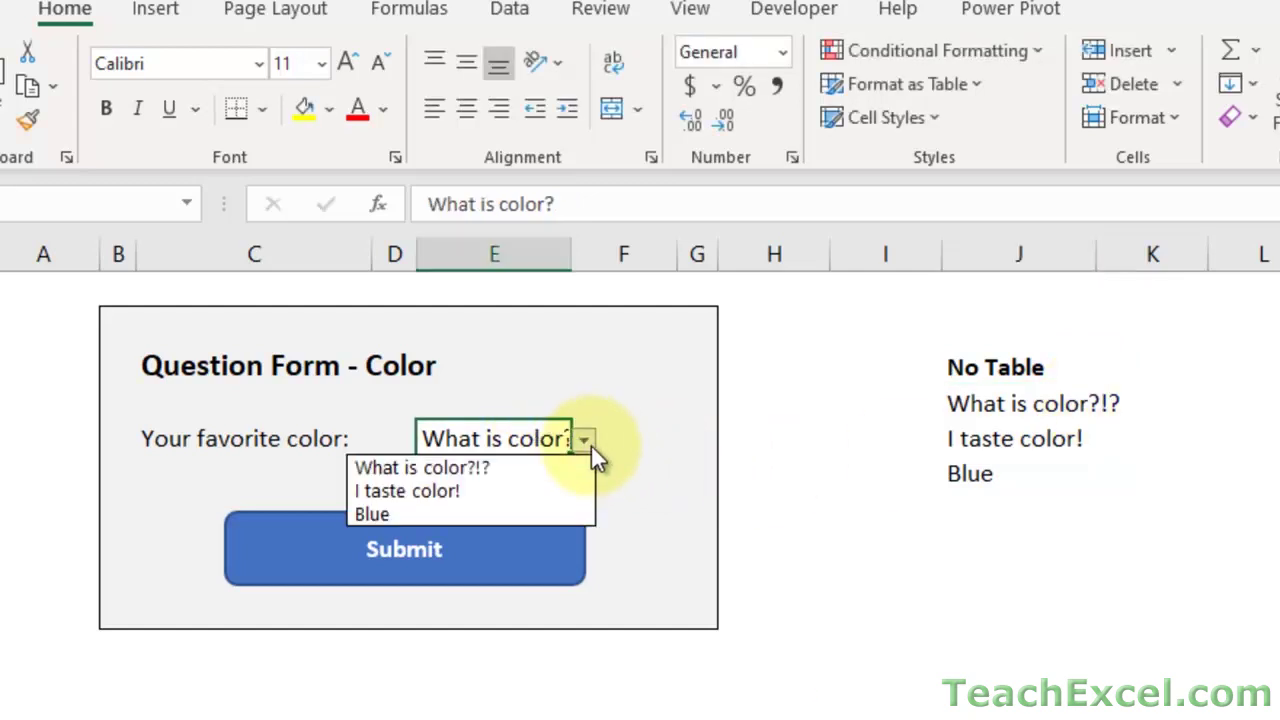
{"action": "left_click", "coordinate": [472, 468]}
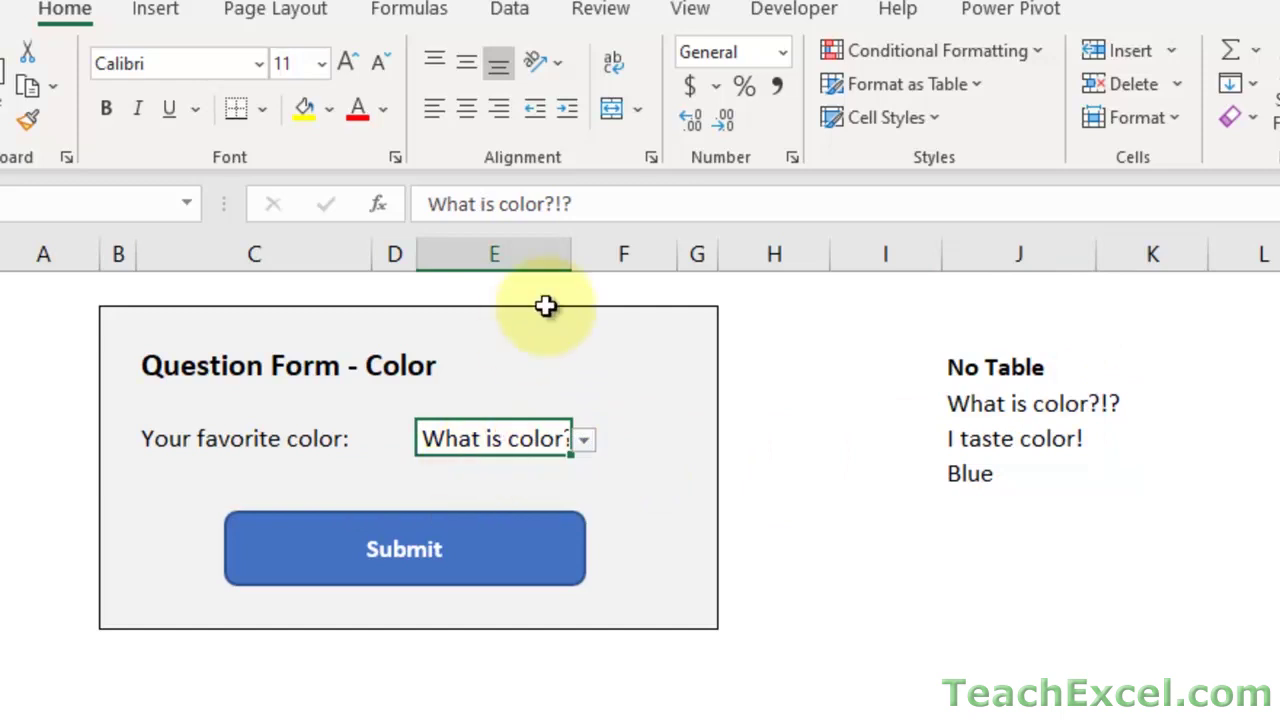
{"action": "left_click_drag", "start_coordinate": [571, 254], "coordinate": [571, 254]}
{"action": "double_click", "coordinate": [571, 254]}
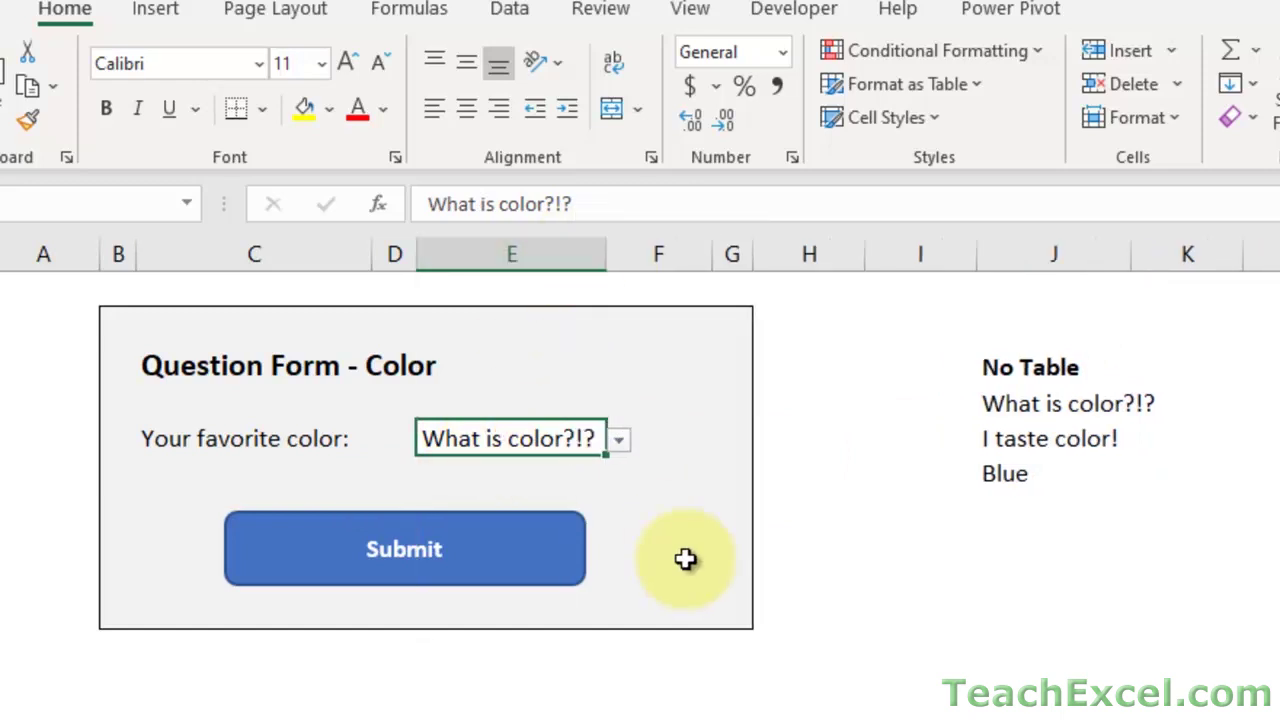
- Add the entry "Option" in cell J7, directly below Blue in the No Table list
{"action": "left_click", "coordinate": [1003, 502]}
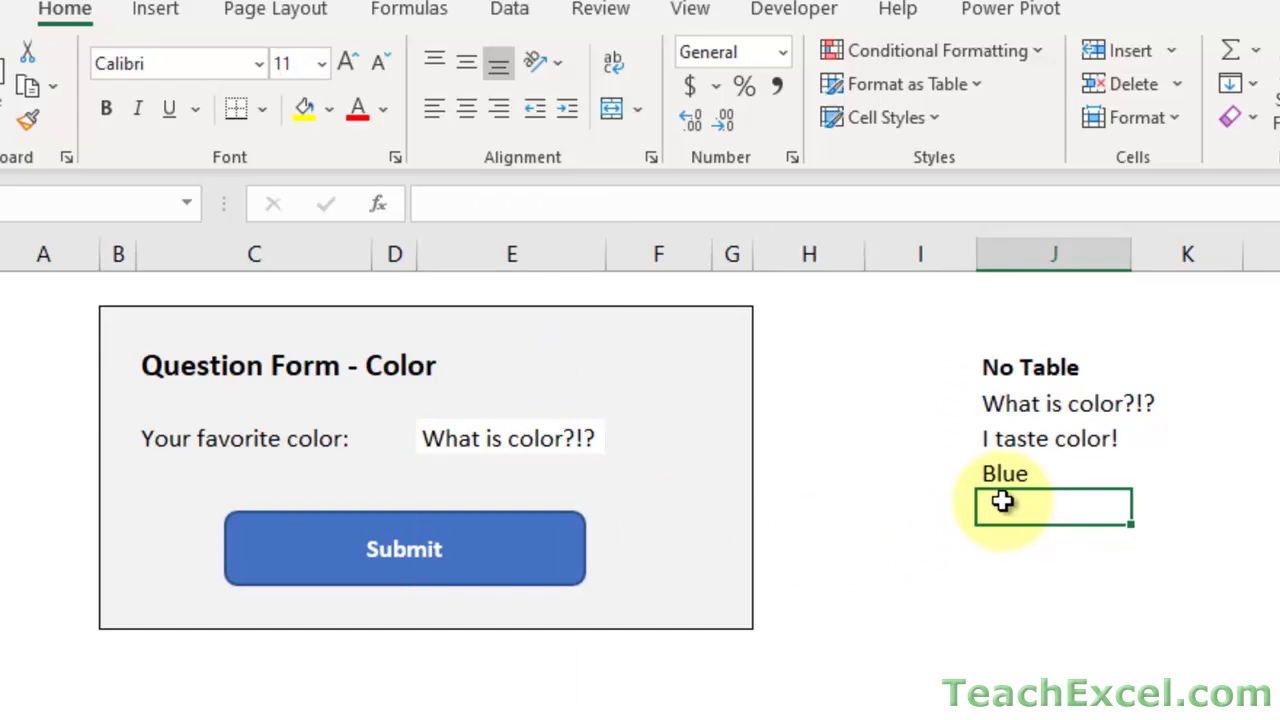
{"action": "type", "text": "Option"}
{"action": "key", "text": "Return"}
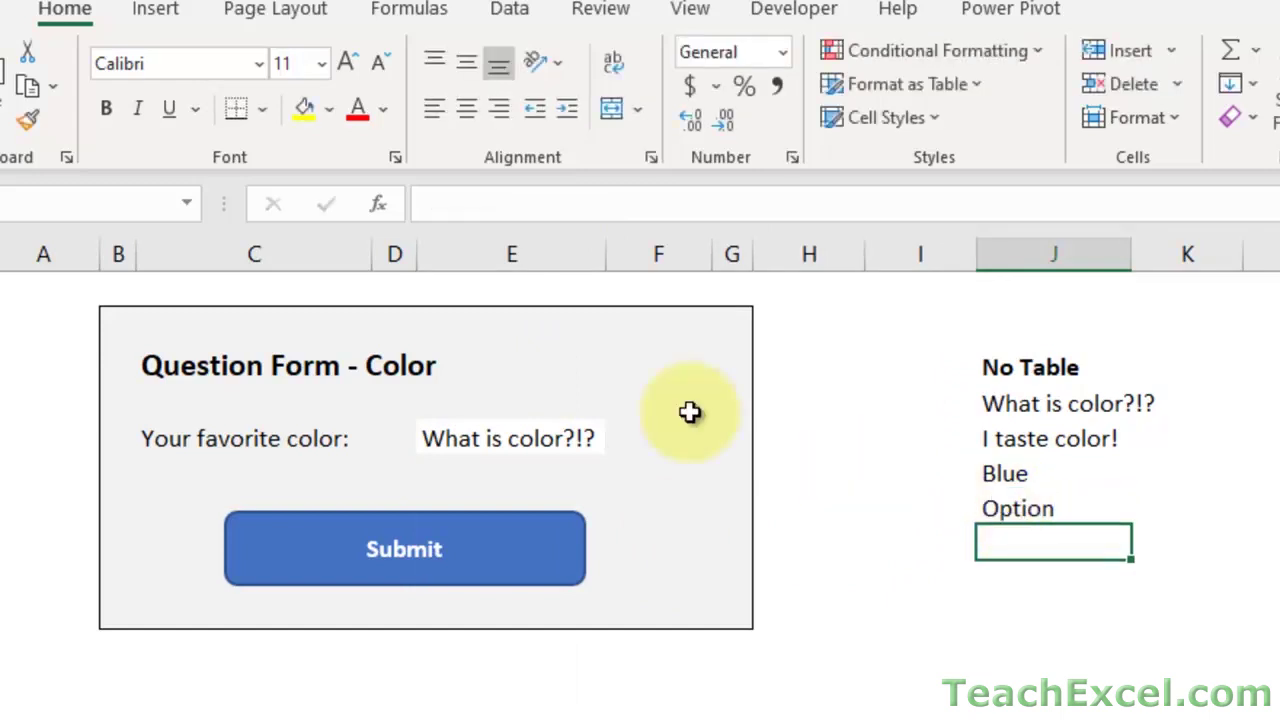
- Check the drop-down list in cell E5 for the added entry, and delete "Option" from cell J7
{"action": "left_click", "coordinate": [548, 437]}
{"action": "left_click", "coordinate": [619, 441]}
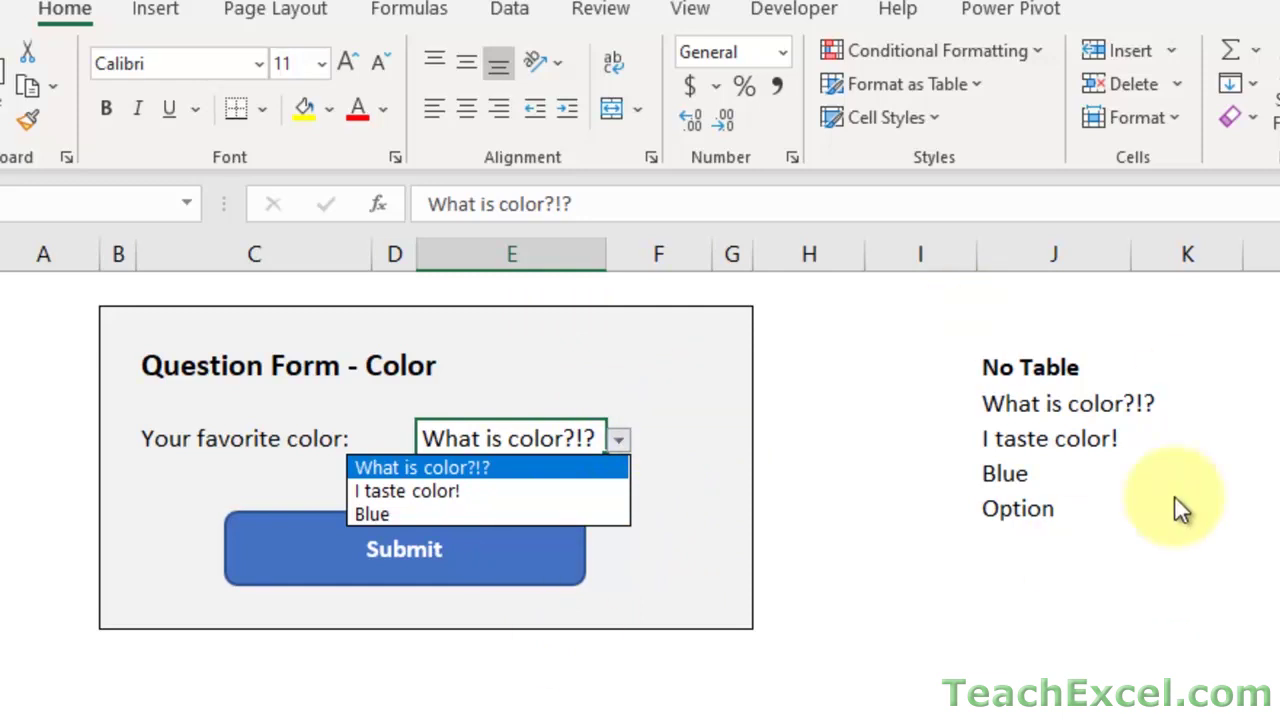
{"action": "key", "text": "Escape"}
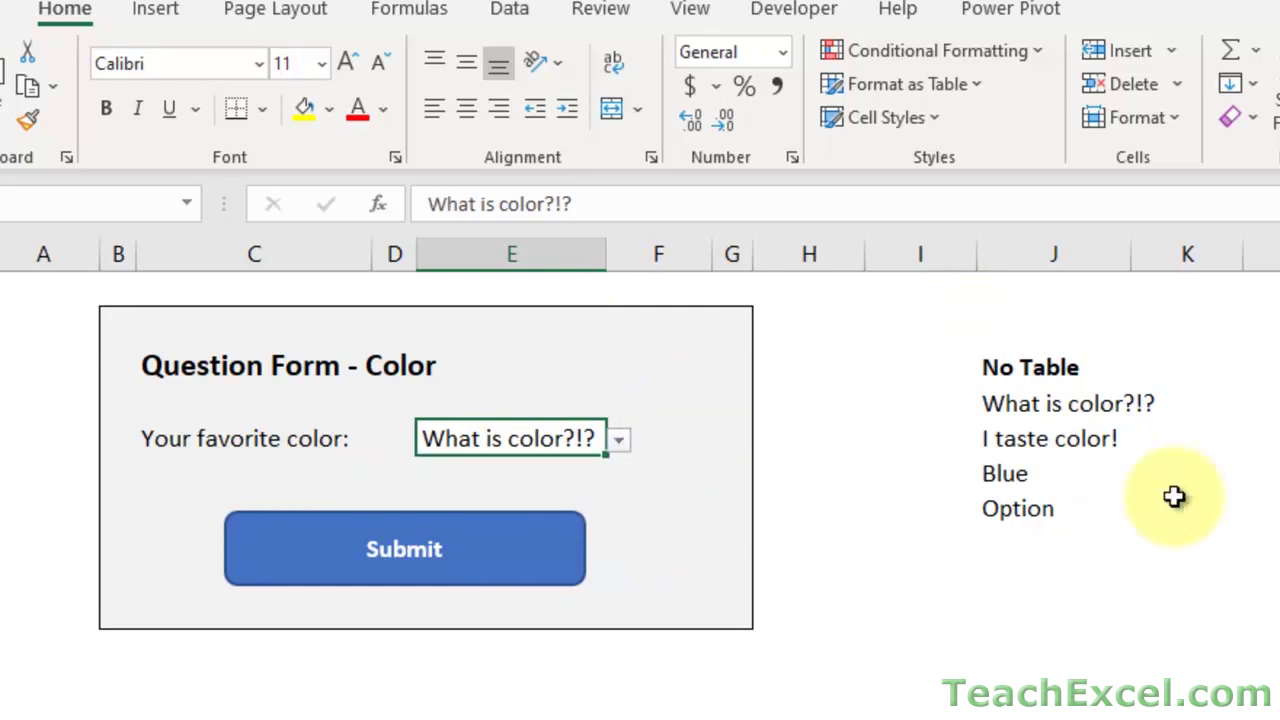
{"action": "left_click", "coordinate": [1046, 509]}
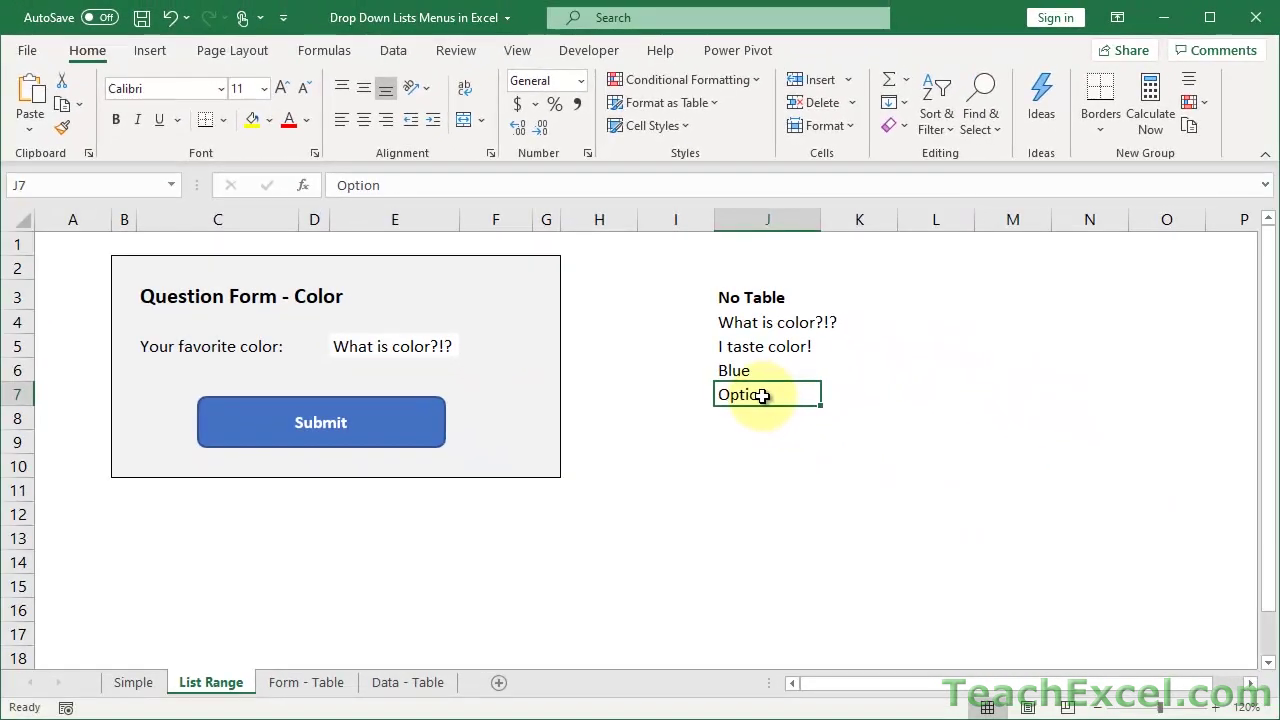
{"action": "key", "text": "Delete"}
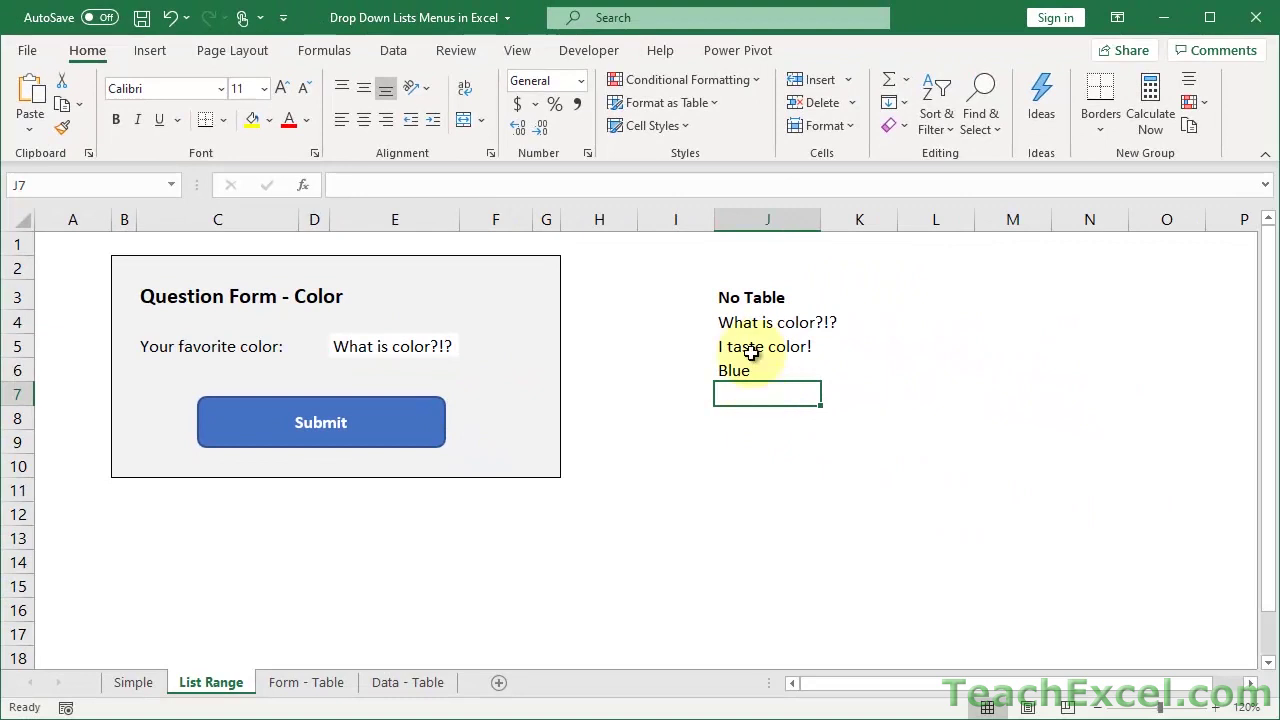
- Copy the No Table heading and its options in J3:J6 and paste them starting at cell L3
{"action": "left_click_drag", "start_coordinate": [749, 294], "coordinate": [738, 370]}
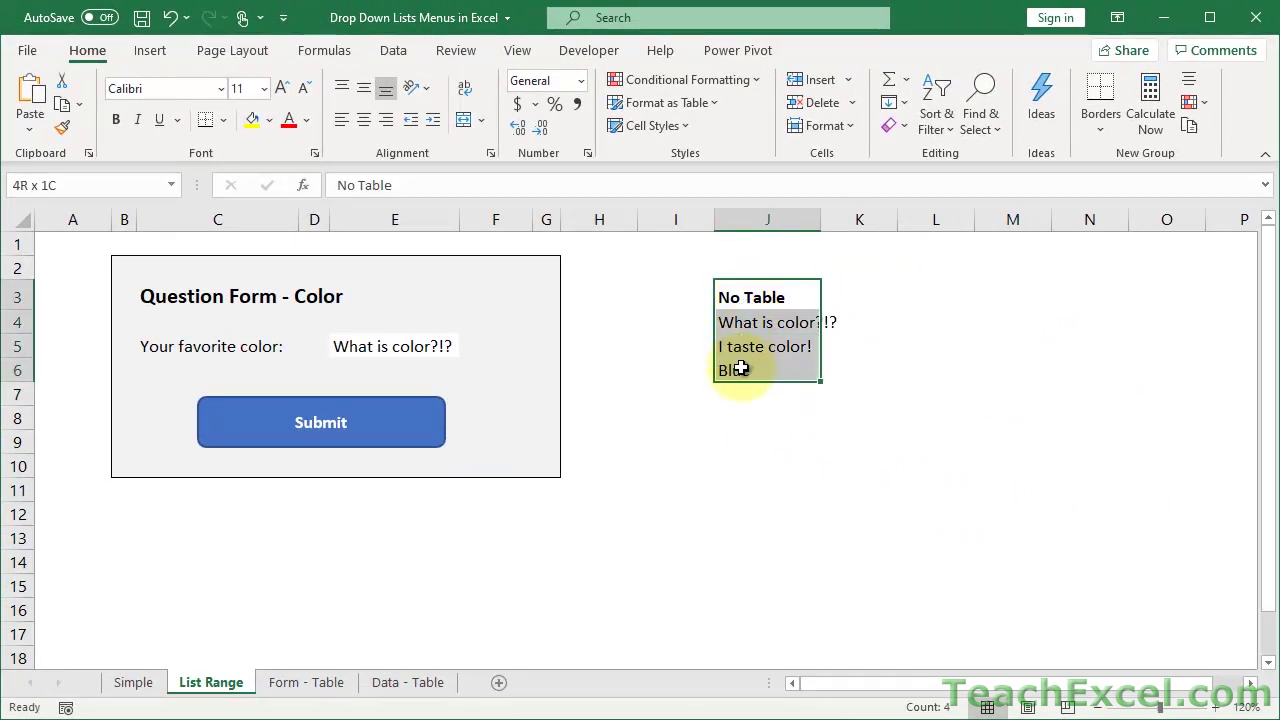
{"action": "key", "text": "ctrl+c"}
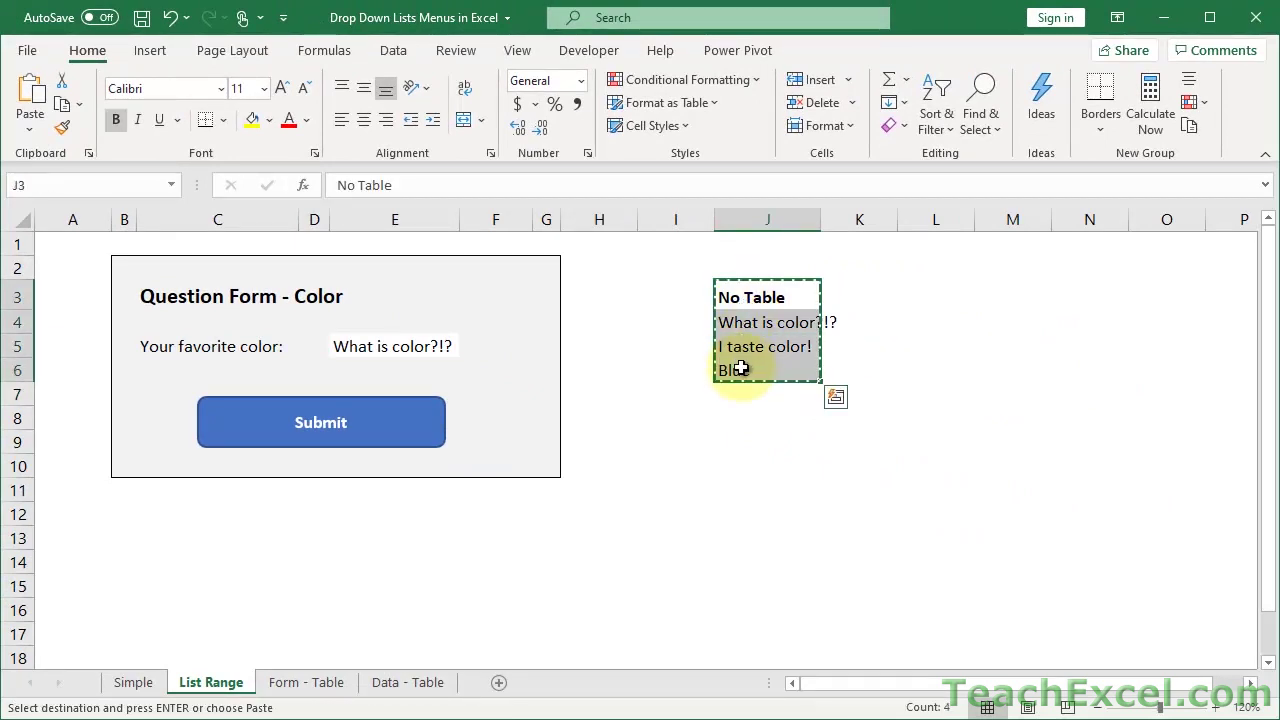
{"action": "left_click", "coordinate": [920, 296]}
{"action": "key", "text": "ctrl+v"}
- Rename the heading of the copied list in cell L3 to "Table"
{"action": "double_click", "coordinate": [922, 297]}
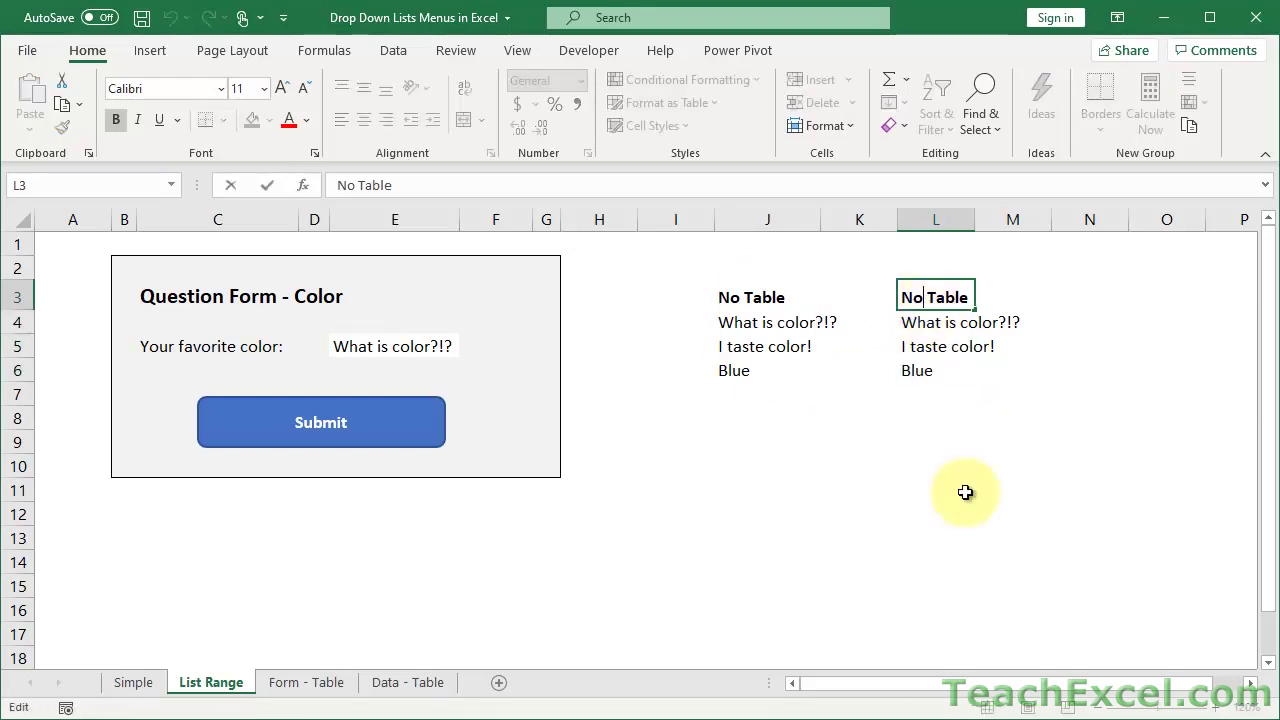
{"action": "key", "text": "BackSpace"}
{"action": "key", "text": "BackSpace"}
{"action": "key", "text": "BackSpace"}
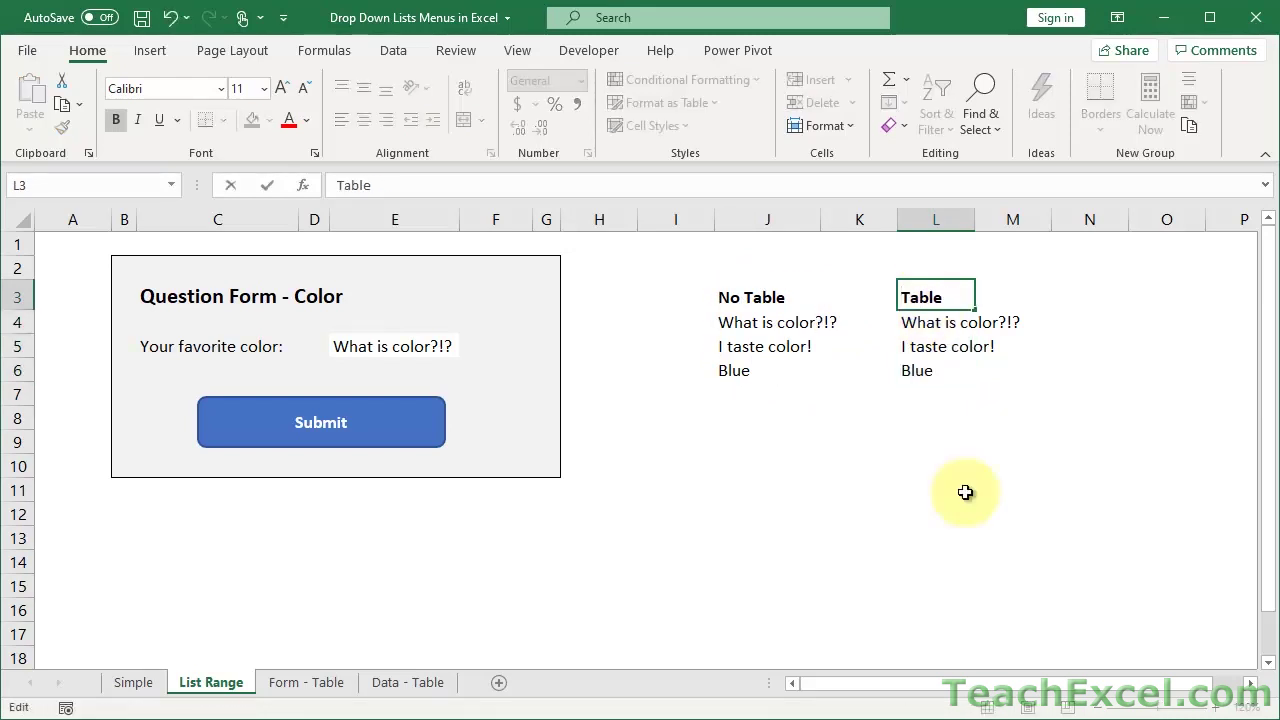
{"action": "key", "text": "ctrl+Return"}
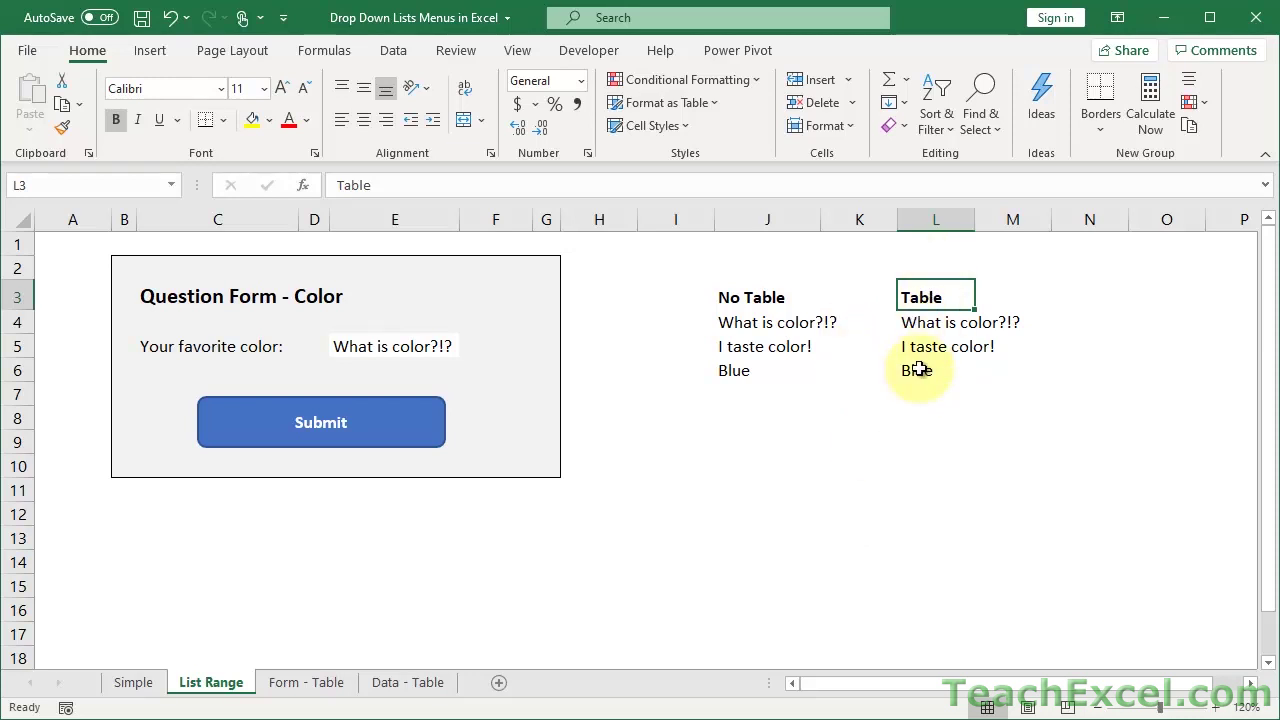
- Convert the copied list in L3:L6 to a table with headers and autofit the width of column L
{"action": "left_click", "coordinate": [148, 52]}
{"action": "left_click", "coordinate": [170, 106]}
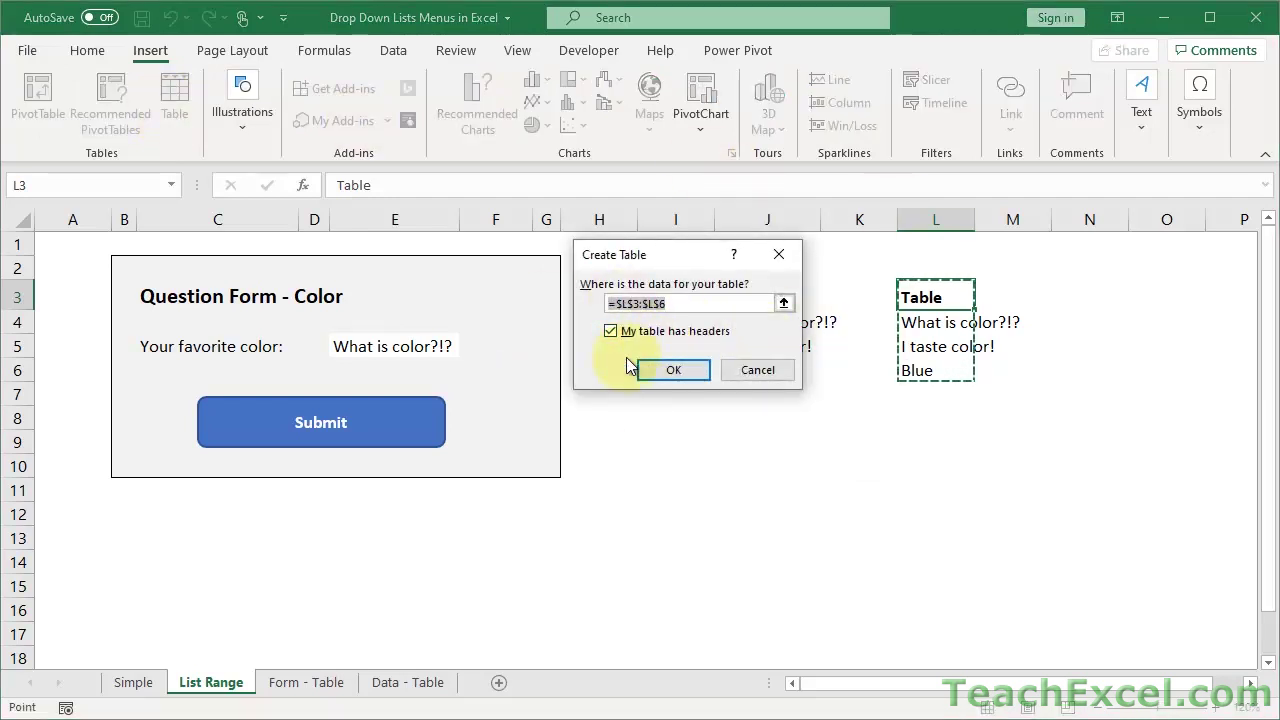
{"action": "left_click", "coordinate": [696, 368]}
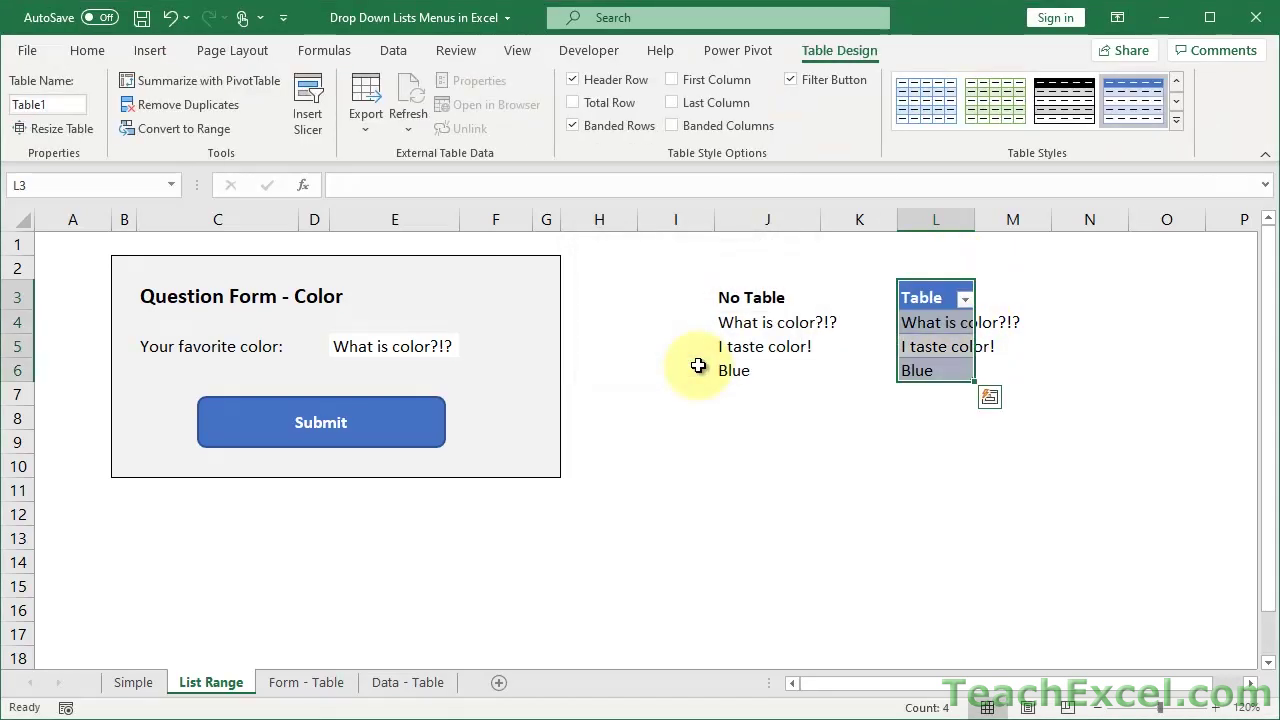
{"action": "double_click", "coordinate": [975, 217]}
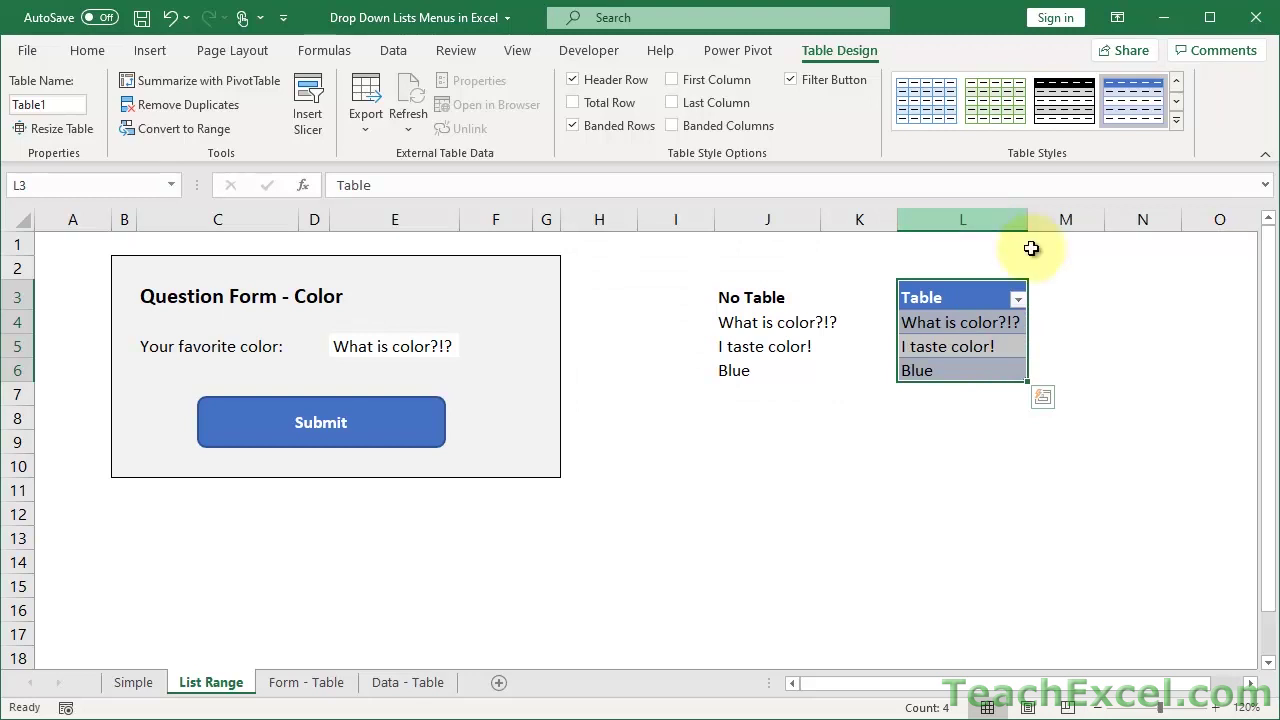
{"action": "left_click", "coordinate": [944, 373]}
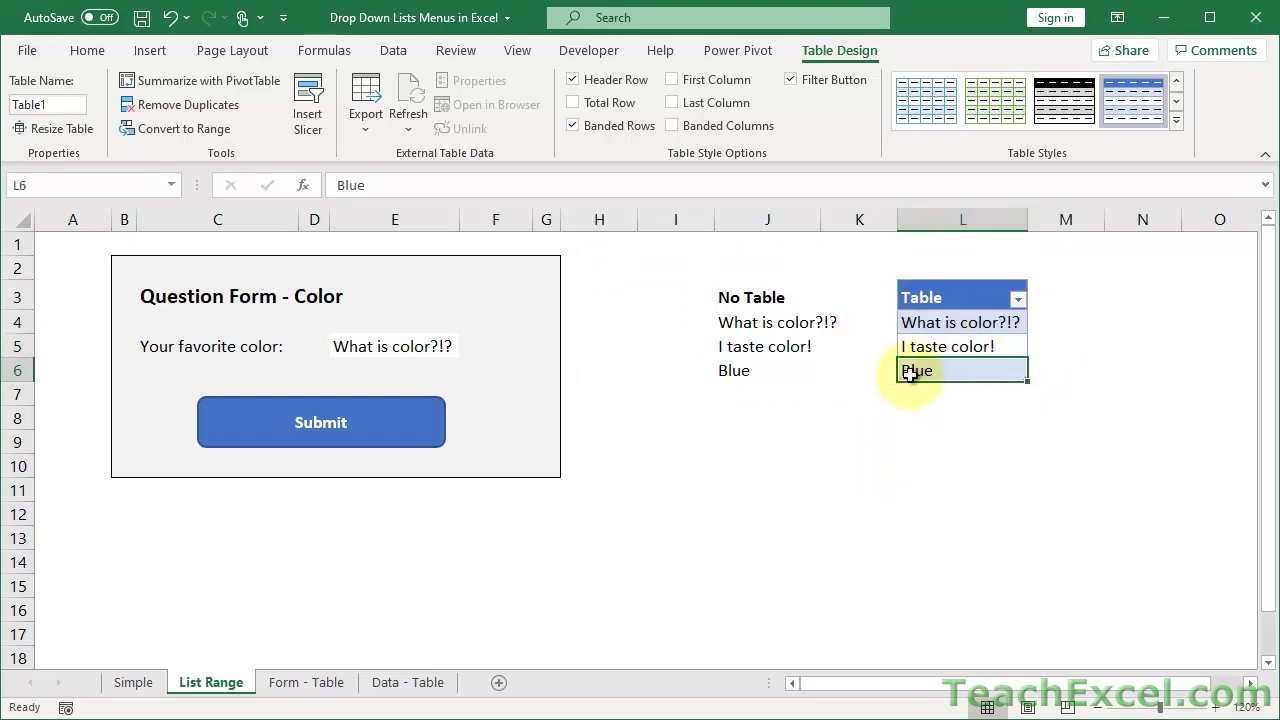
- Clear the answer in cell E5 and set its list validation source to the table's options, =$L$4:$L$6
{"action": "left_click", "coordinate": [412, 347]}
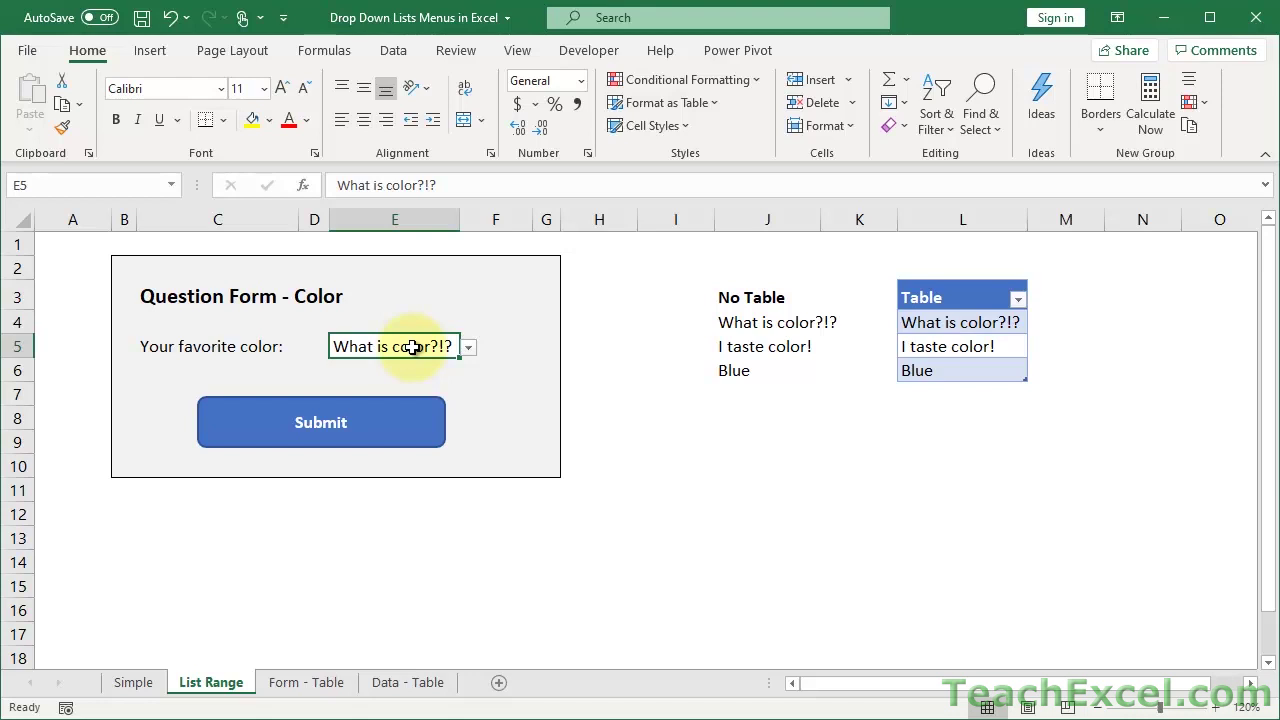
{"action": "key", "text": "Delete"}
{"action": "key", "text": "alt+d"}
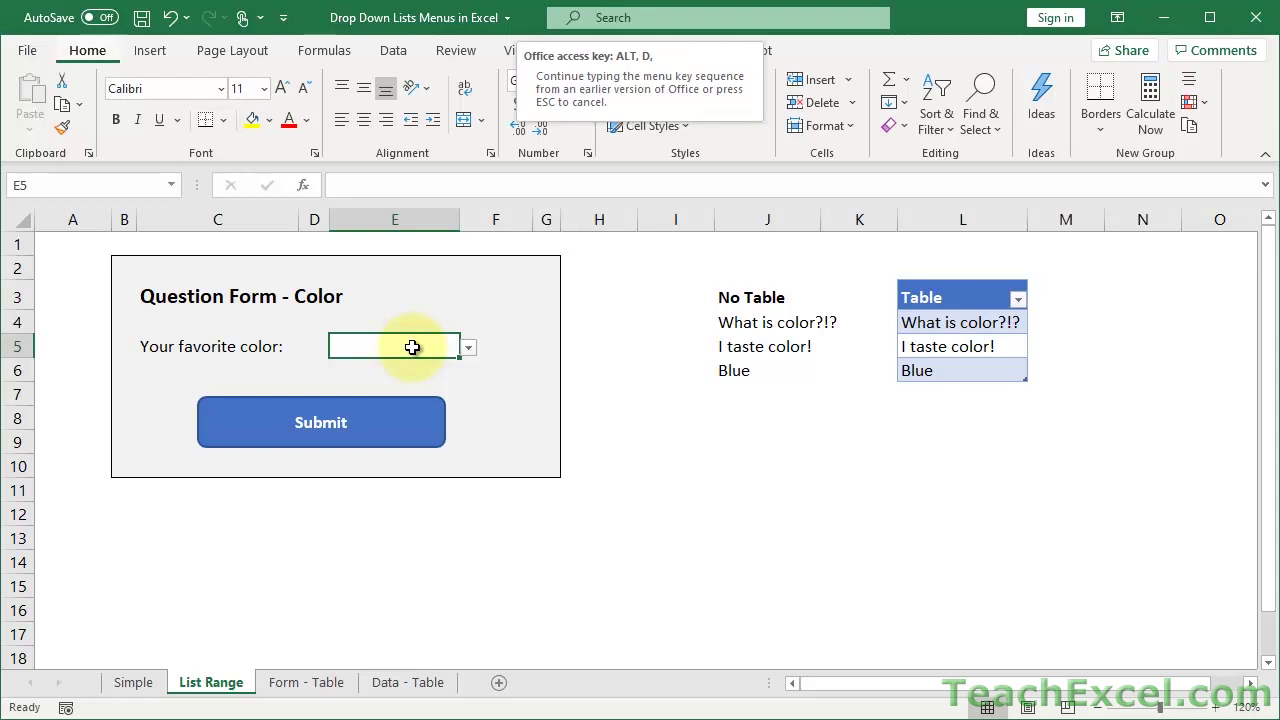
{"action": "key", "text": "l"}
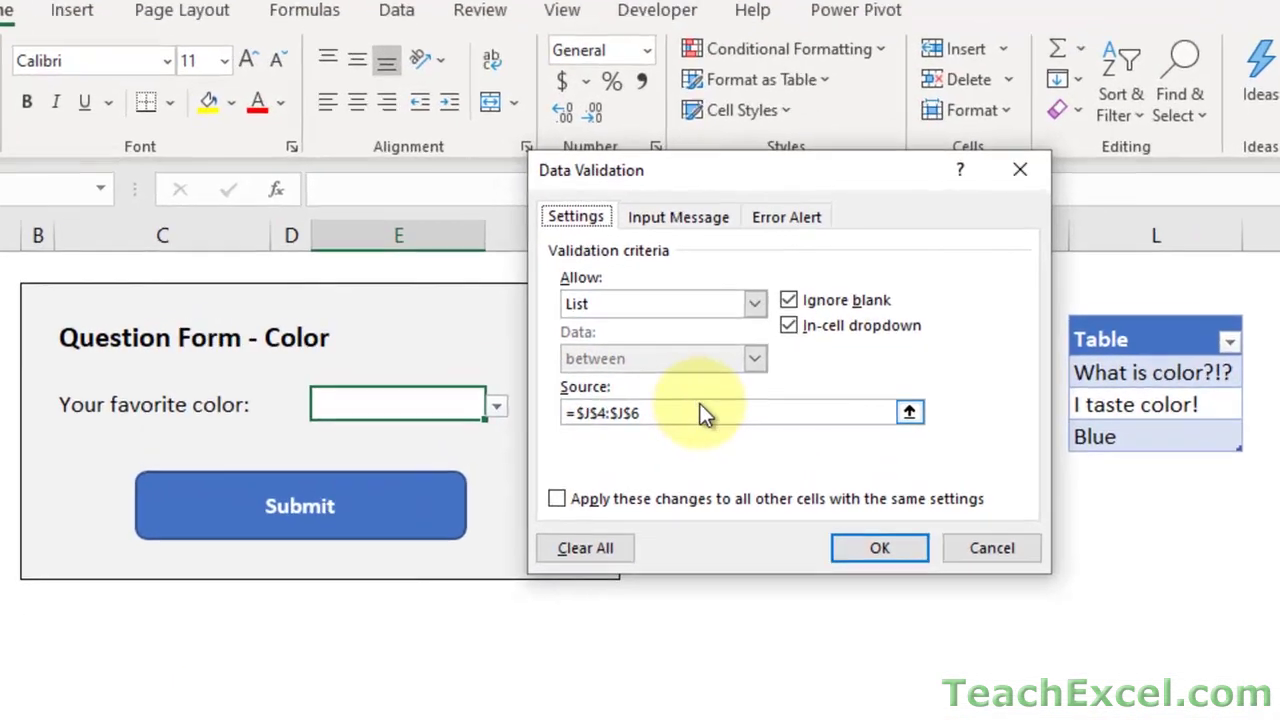
{"action": "left_click", "coordinate": [637, 363]}
{"action": "key", "text": "BackSpace"}
{"action": "key", "text": "BackSpace"}
{"action": "key", "text": "BackSpace"}
{"action": "key", "text": "BackSpace"}
{"action": "key", "text": "BackSpace"}
{"action": "key", "text": "BackSpace"}
{"action": "key", "text": "BackSpace"}
{"action": "key", "text": "BackSpace"}
{"action": "key", "text": "BackSpace"}
{"action": "key", "text": "BackSpace"}
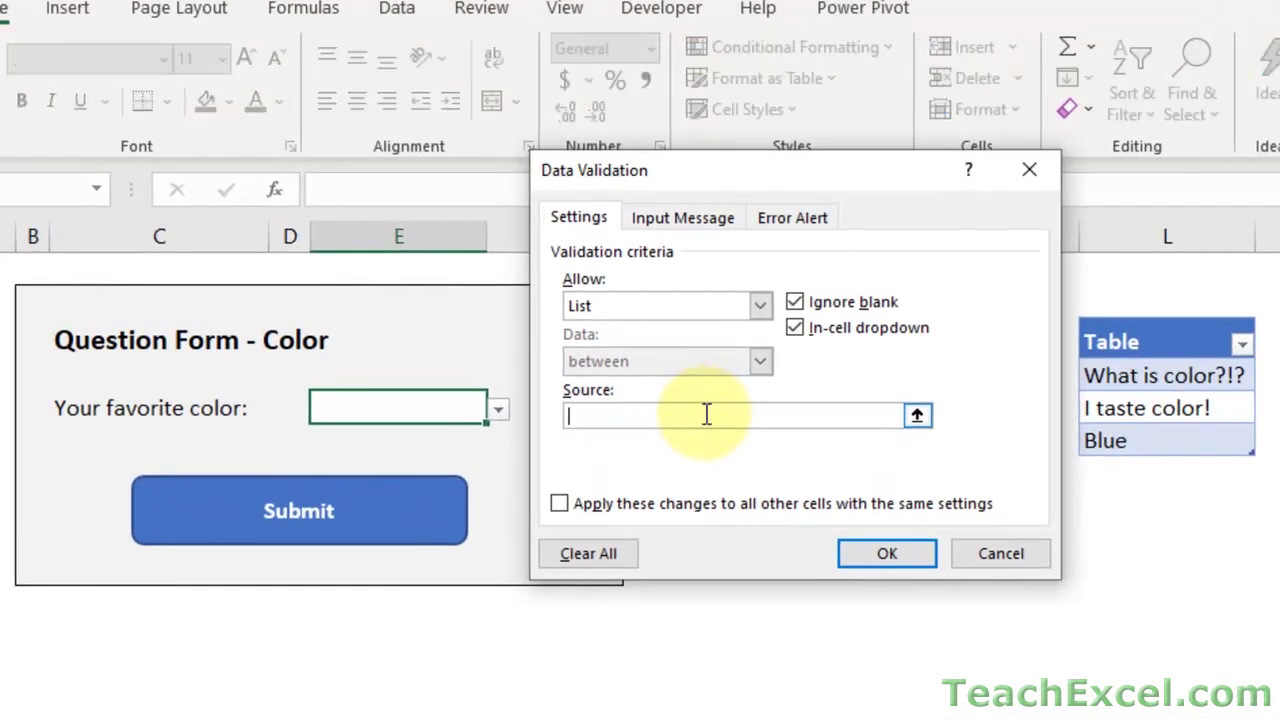
{"action": "left_click", "coordinate": [917, 415]}
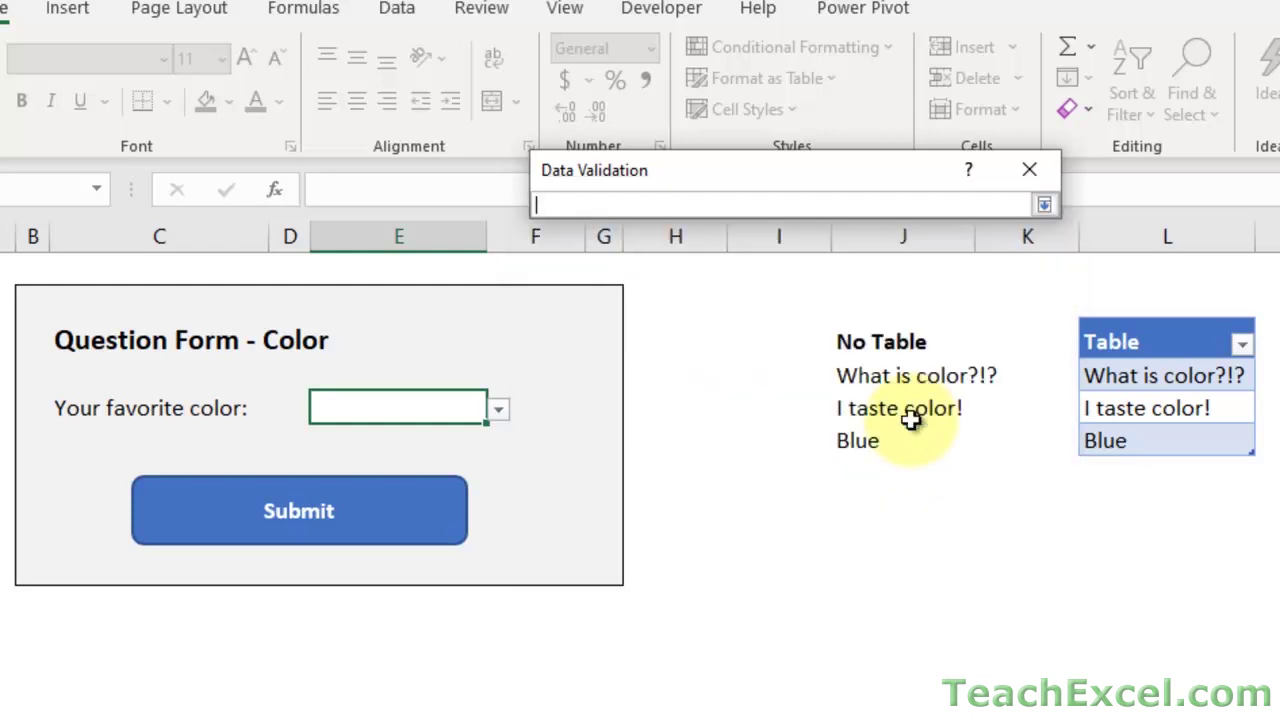
{"action": "left_click_drag", "start_coordinate": [1100, 376], "coordinate": [1140, 435]}
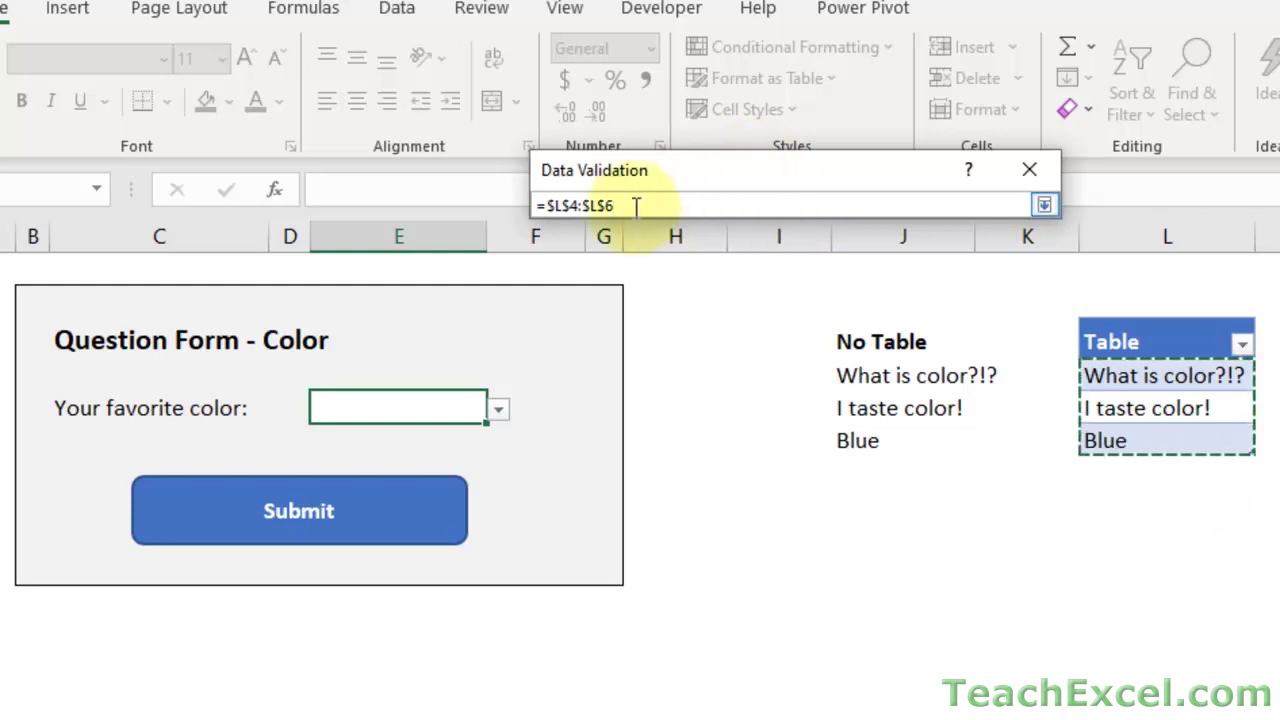
{"action": "key", "text": "Return"}
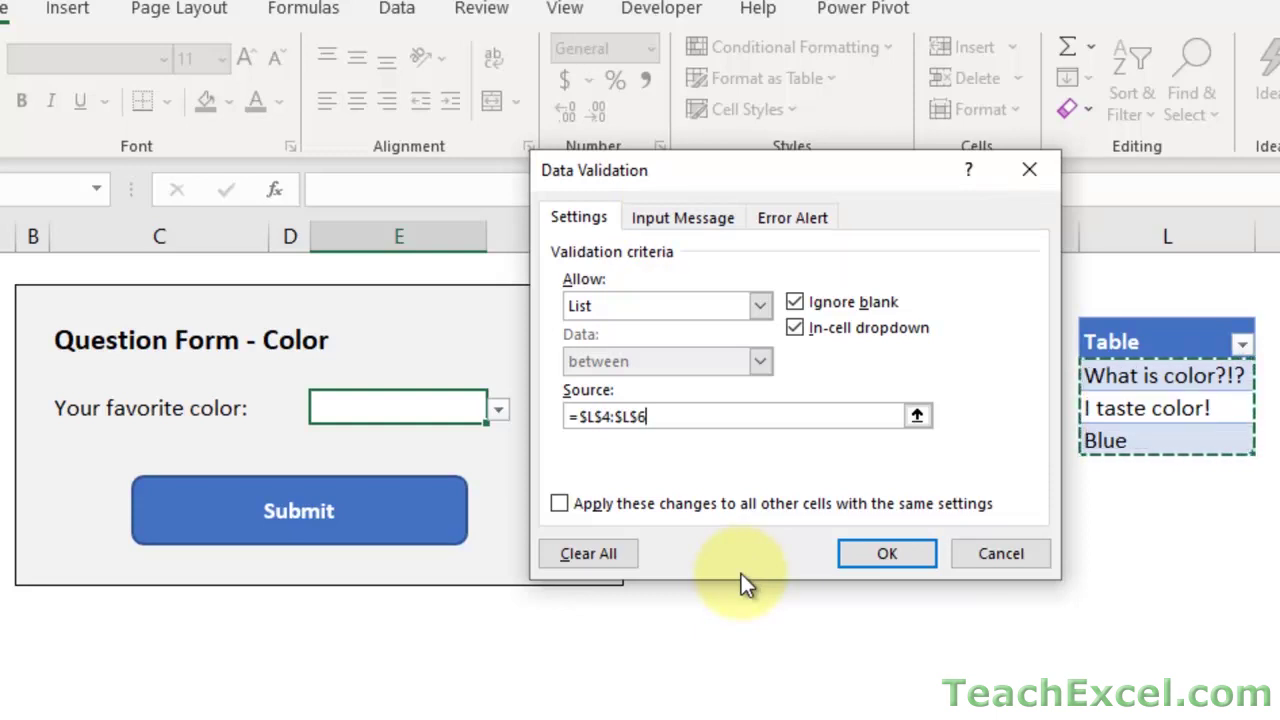
{"action": "left_click", "coordinate": [855, 552]}
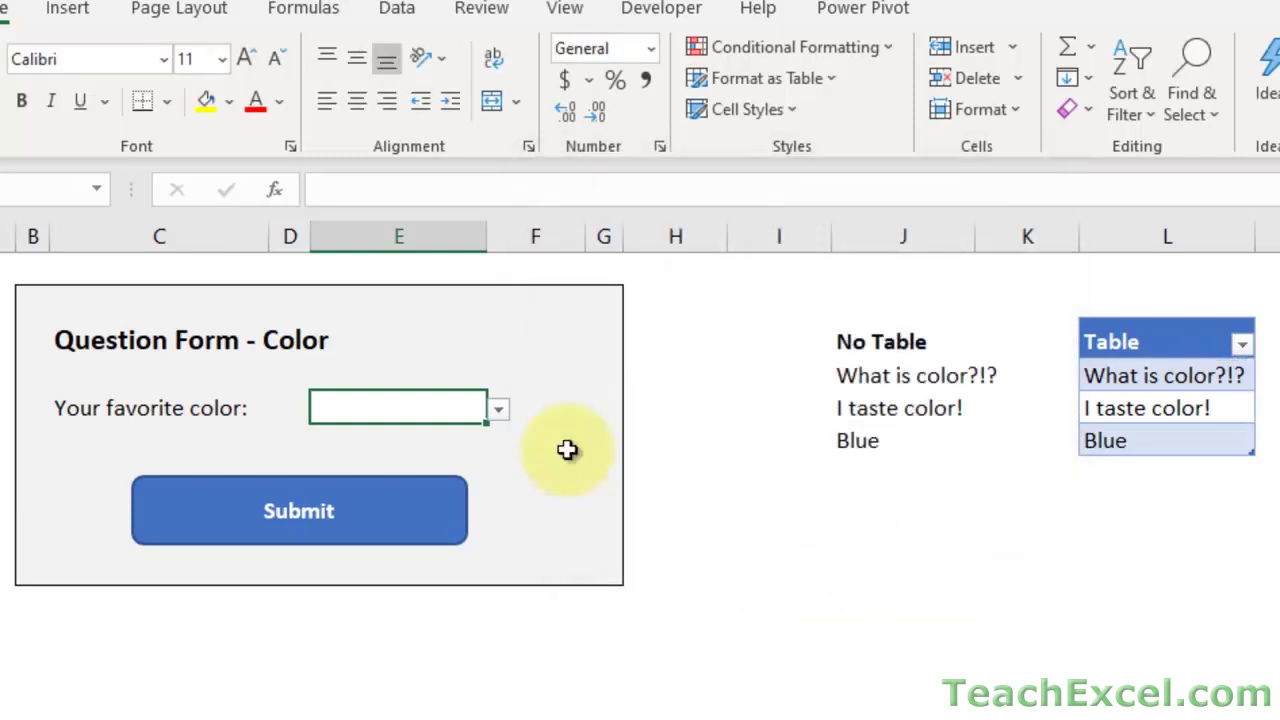
- Pick "I taste color!" from the drop-down list in cell E5, and add "Red" directly below the table in cell L7
{"action": "left_click", "coordinate": [497, 409]}
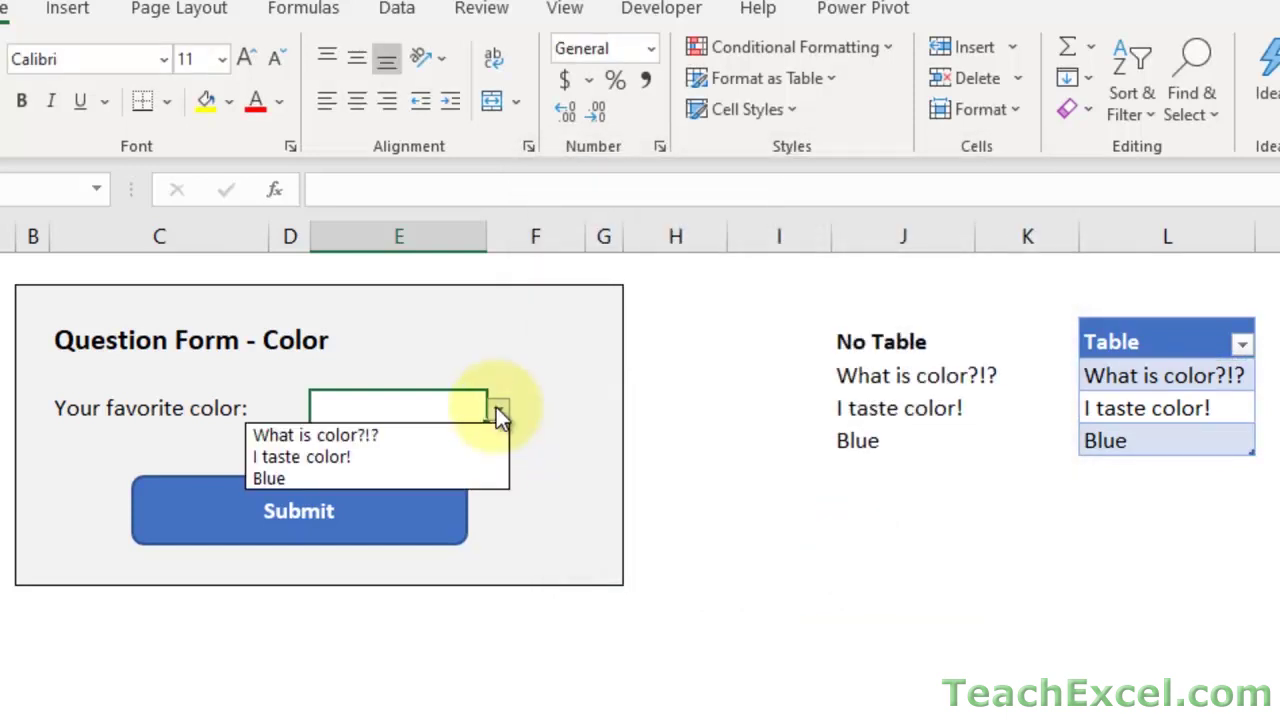
{"action": "left_click", "coordinate": [310, 456]}
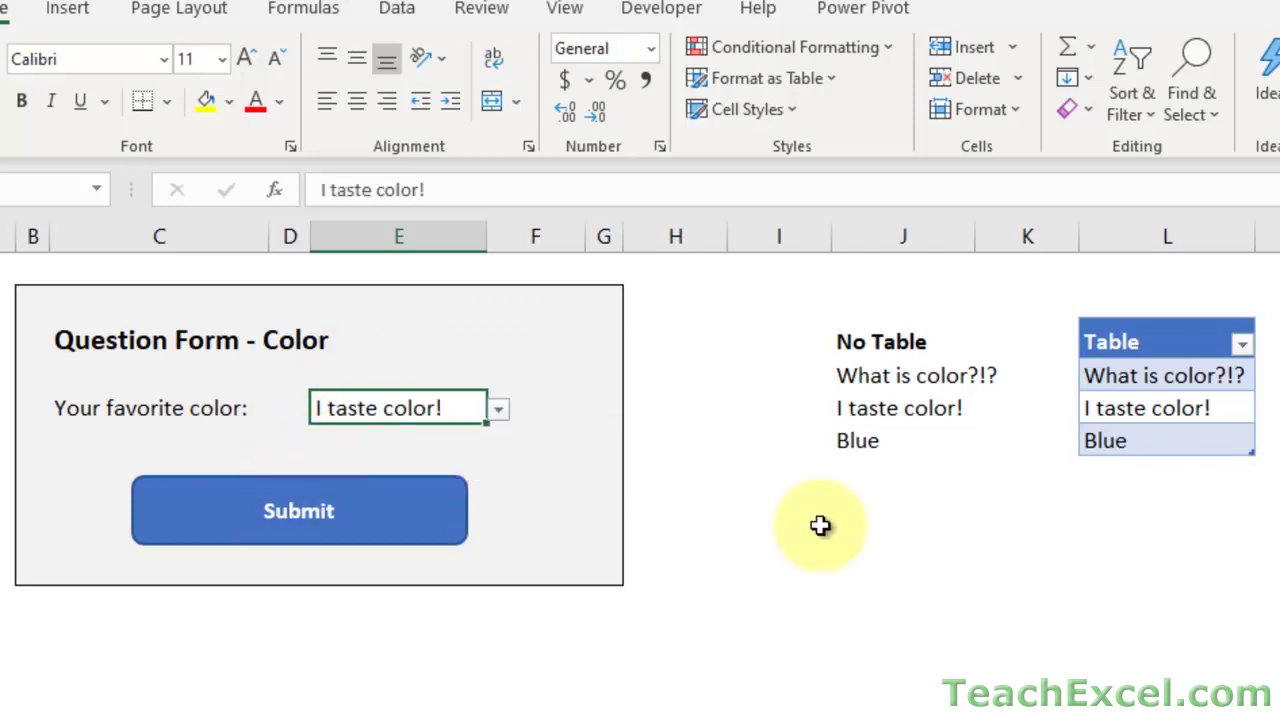
{"action": "left_click", "coordinate": [1142, 476]}
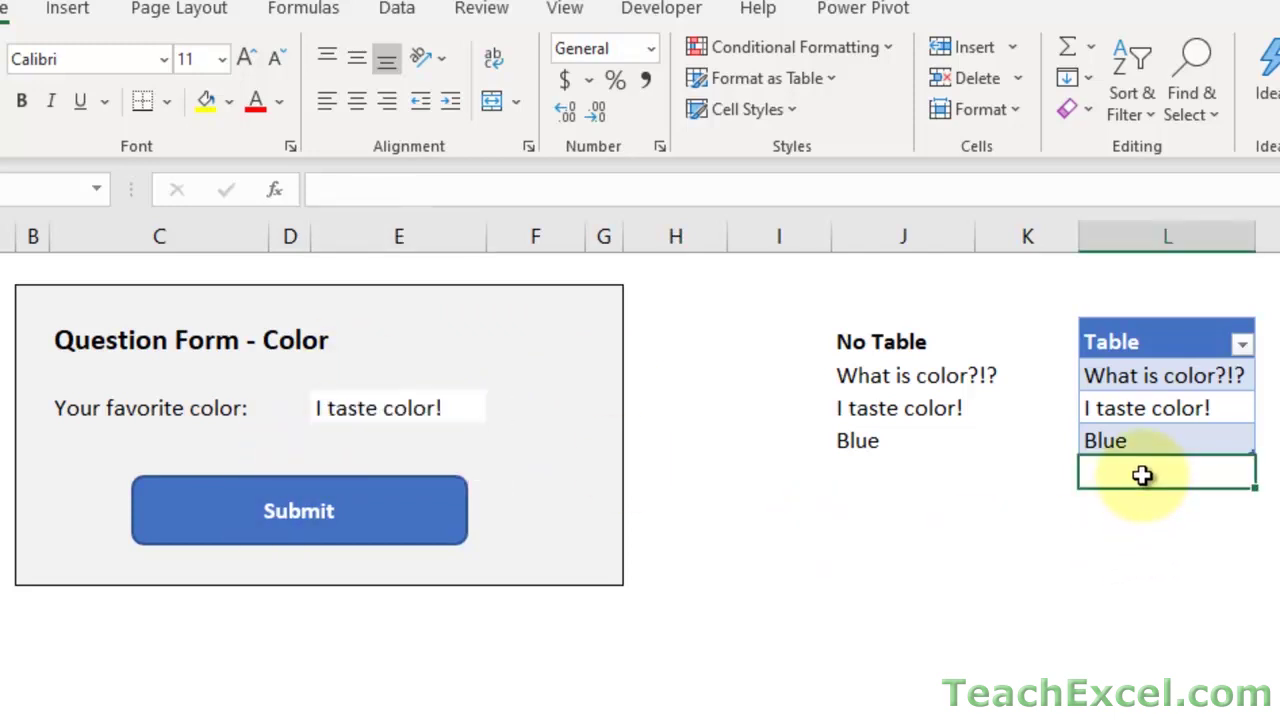
{"action": "type", "text": "Red"}
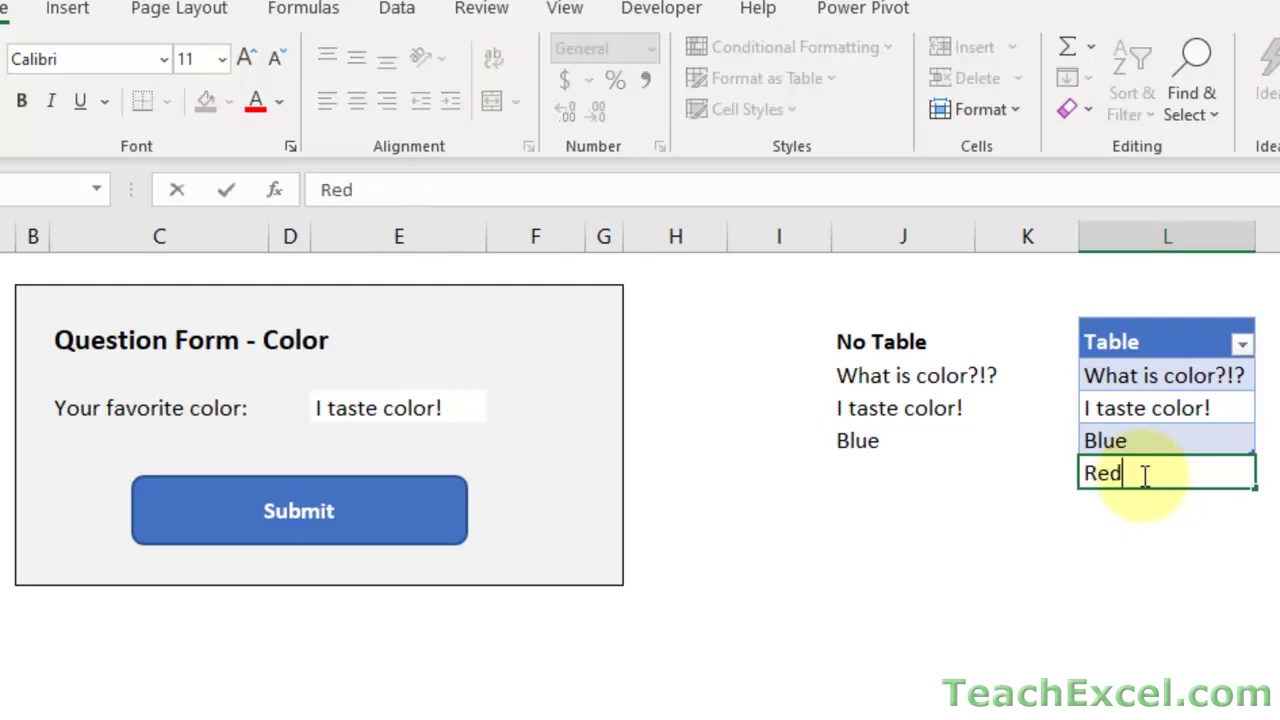
{"action": "key", "text": "Return"}
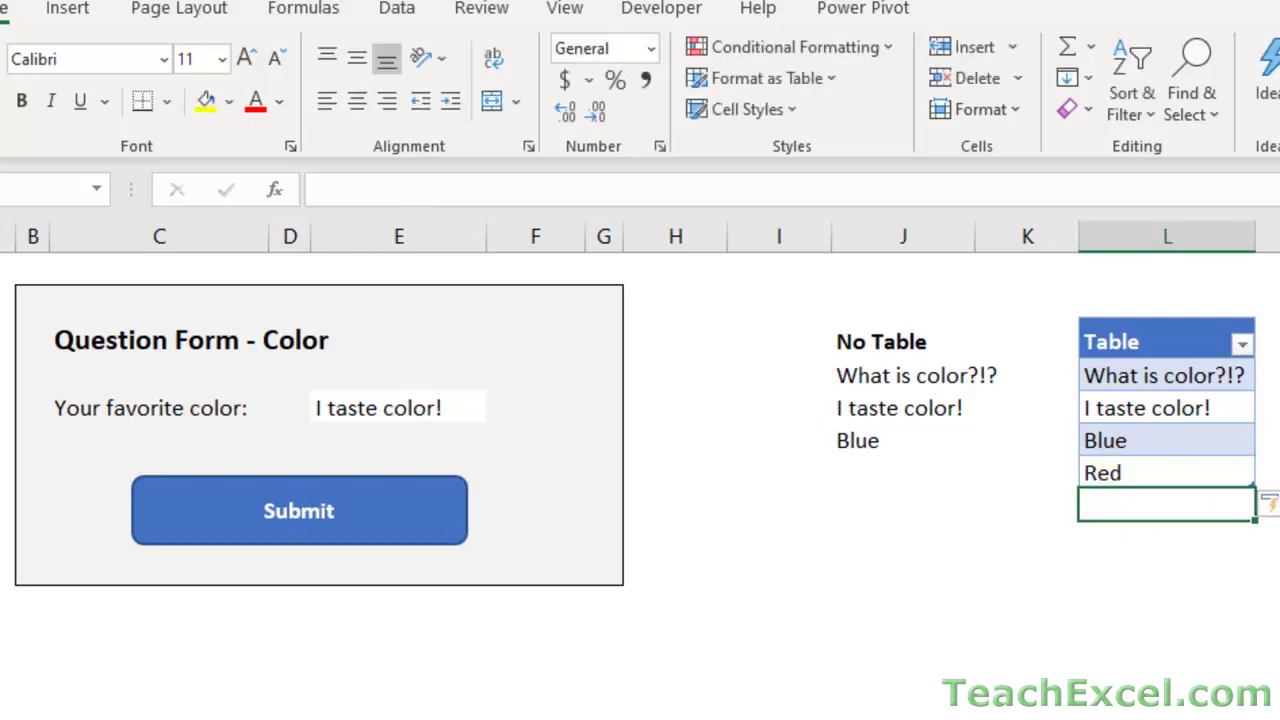
- Choose the added option "Red" from the drop-down list in cell E5
{"action": "left_click", "coordinate": [980, 474]}
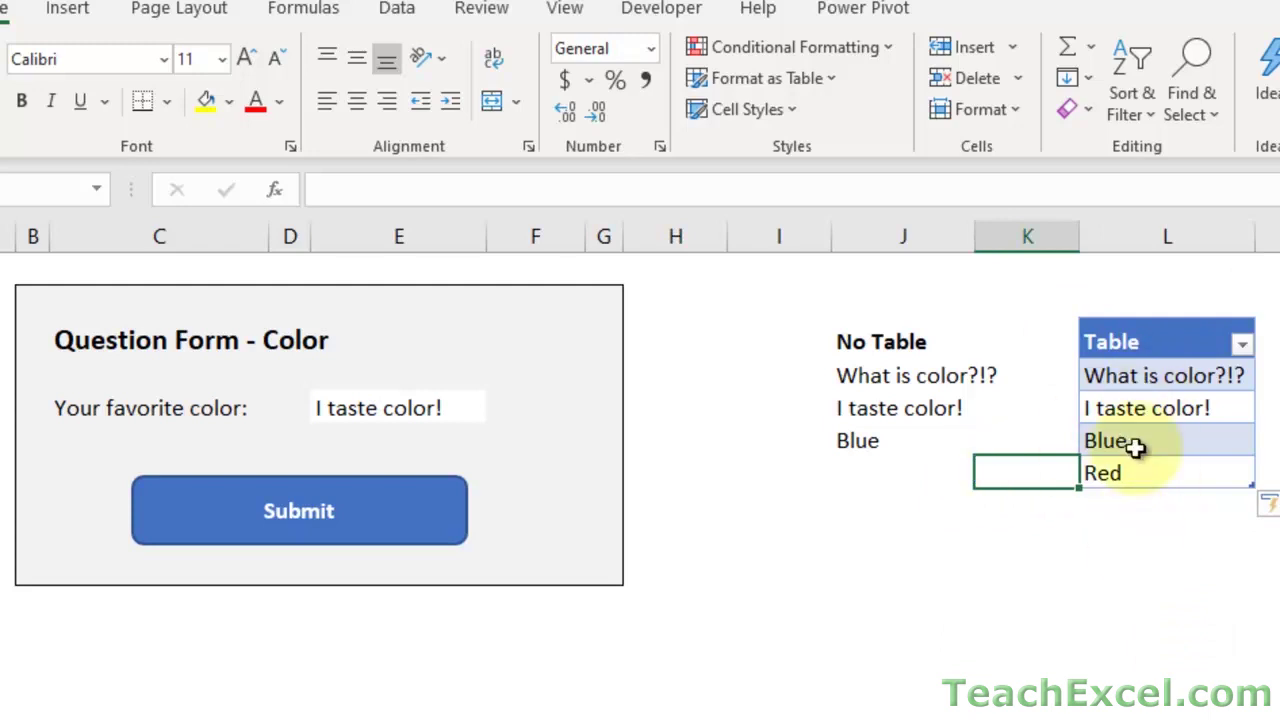
{"action": "left_click", "coordinate": [434, 405]}
{"action": "left_click", "coordinate": [497, 409]}
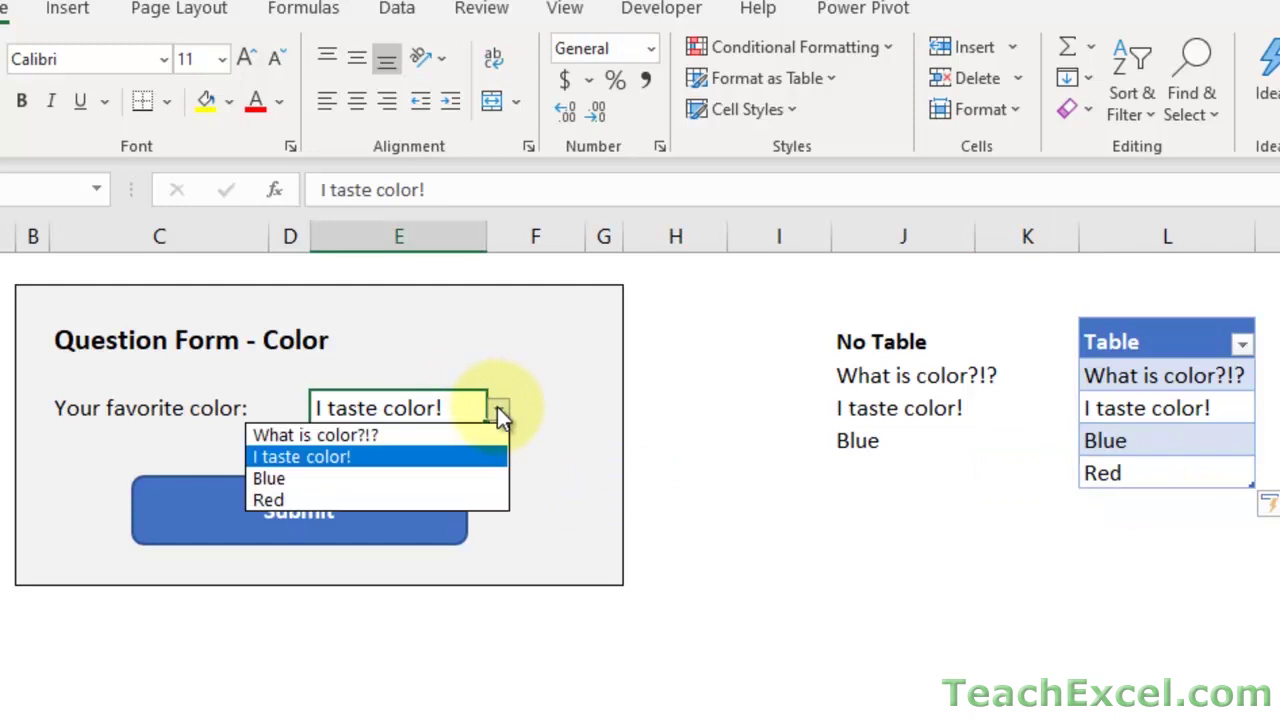
{"action": "left_click", "coordinate": [464, 498]}
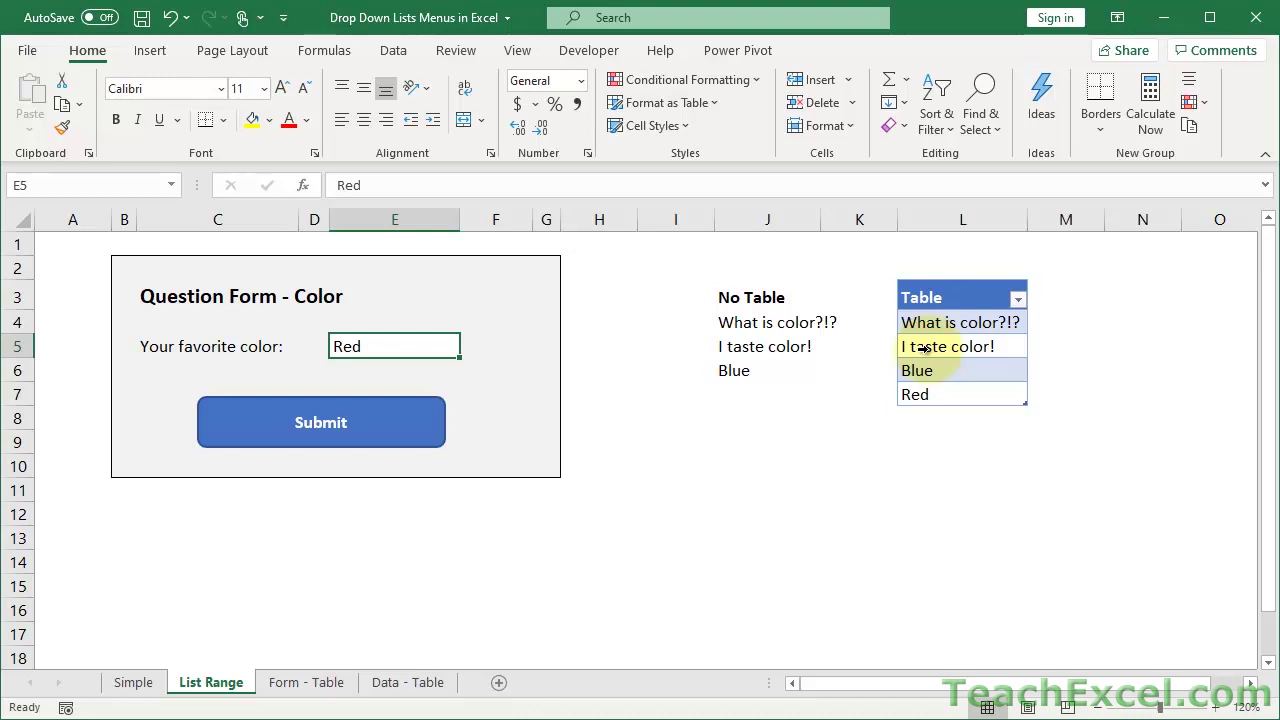
- Examine the Part field on the Form - Table sheet and the parts list on the Data - Table sheet
{"action": "left_click", "coordinate": [280, 690]}
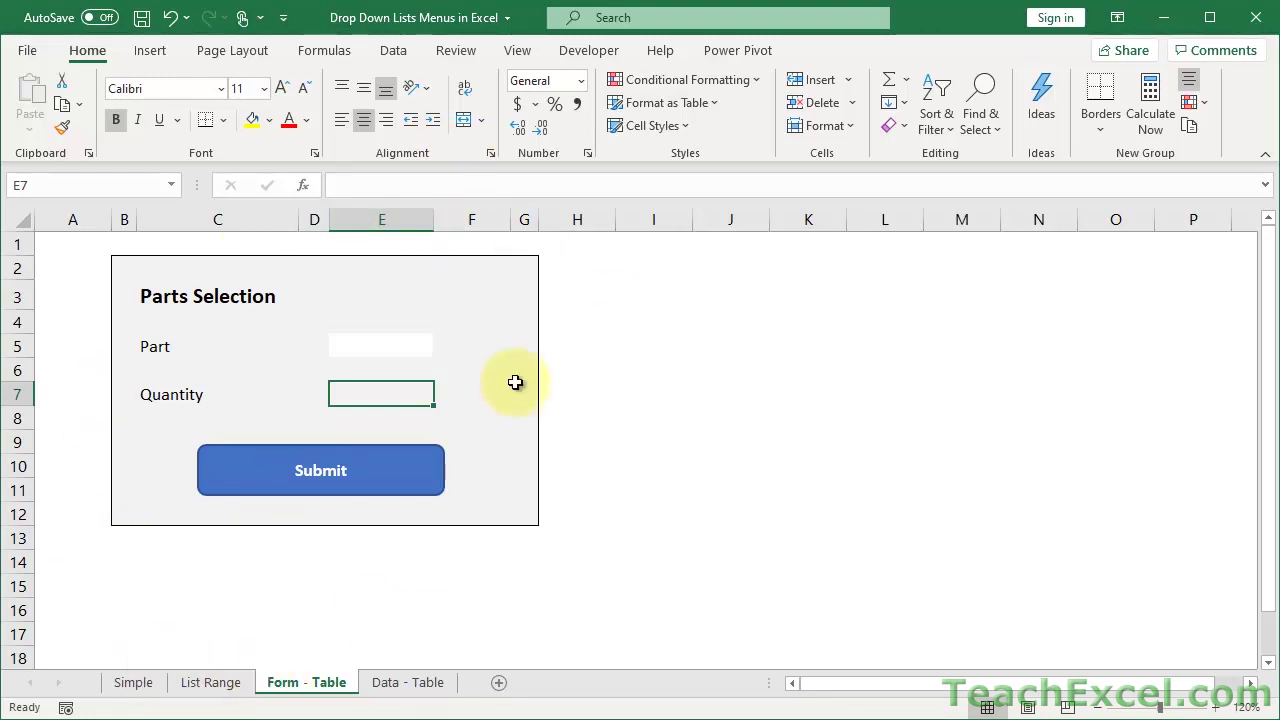
{"action": "left_click", "coordinate": [380, 346]}
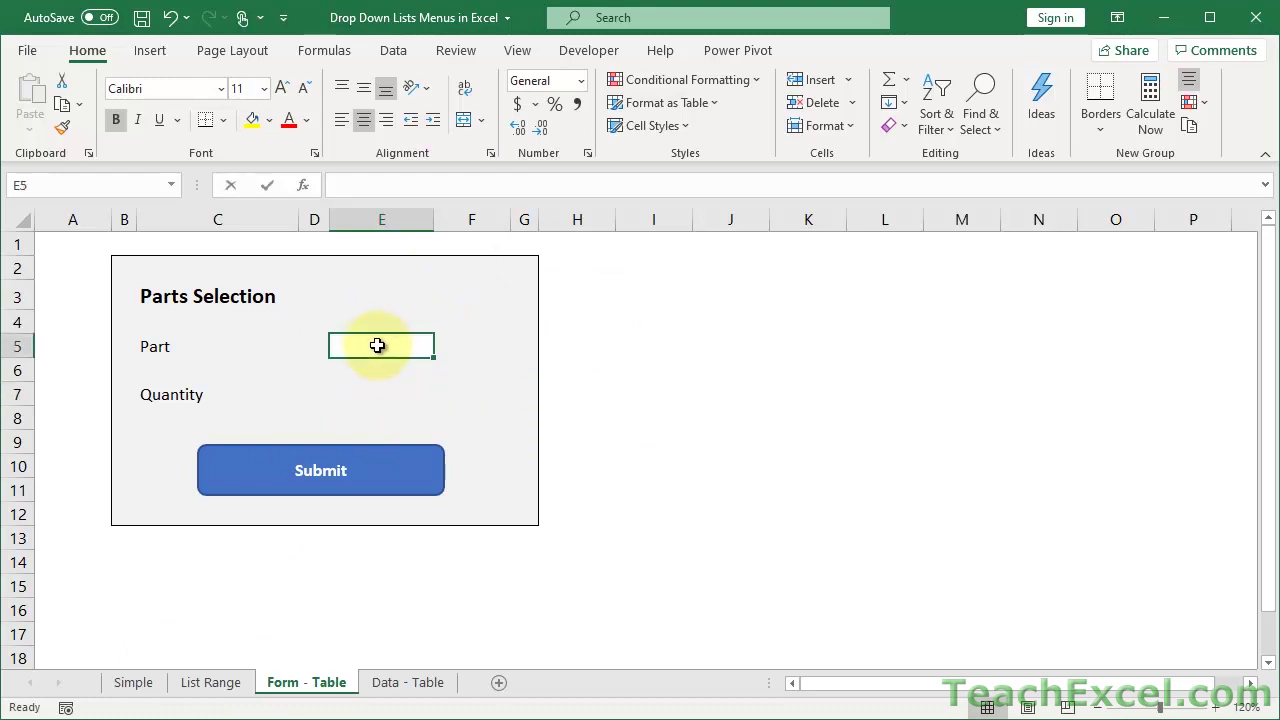
{"action": "key", "text": "Escape"}
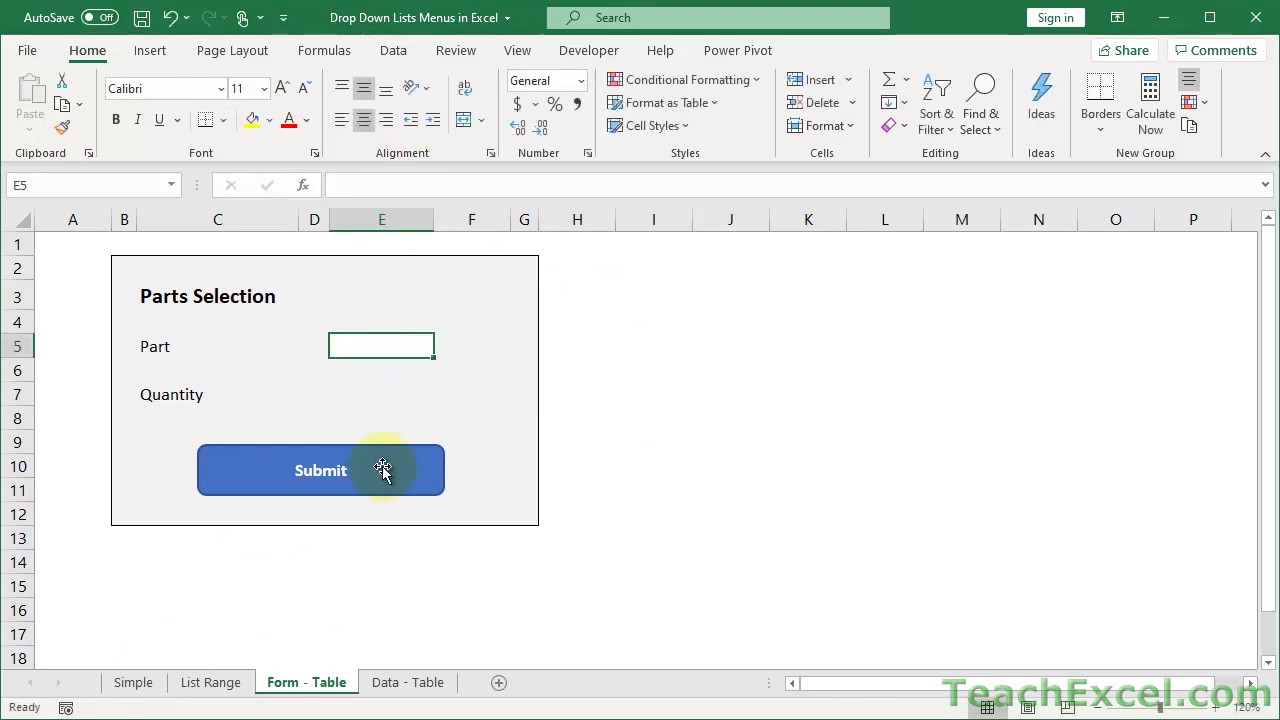
{"action": "left_click", "coordinate": [387, 683]}
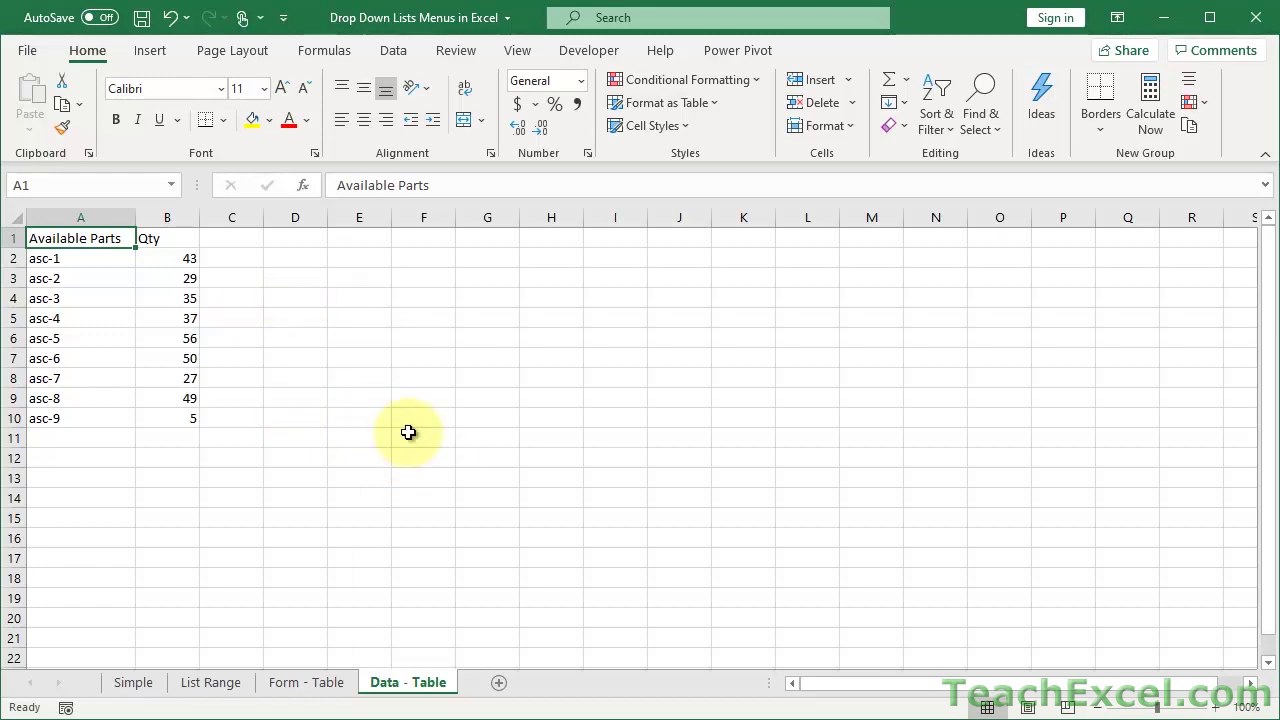
{"action": "left_click", "coordinate": [316, 681]}
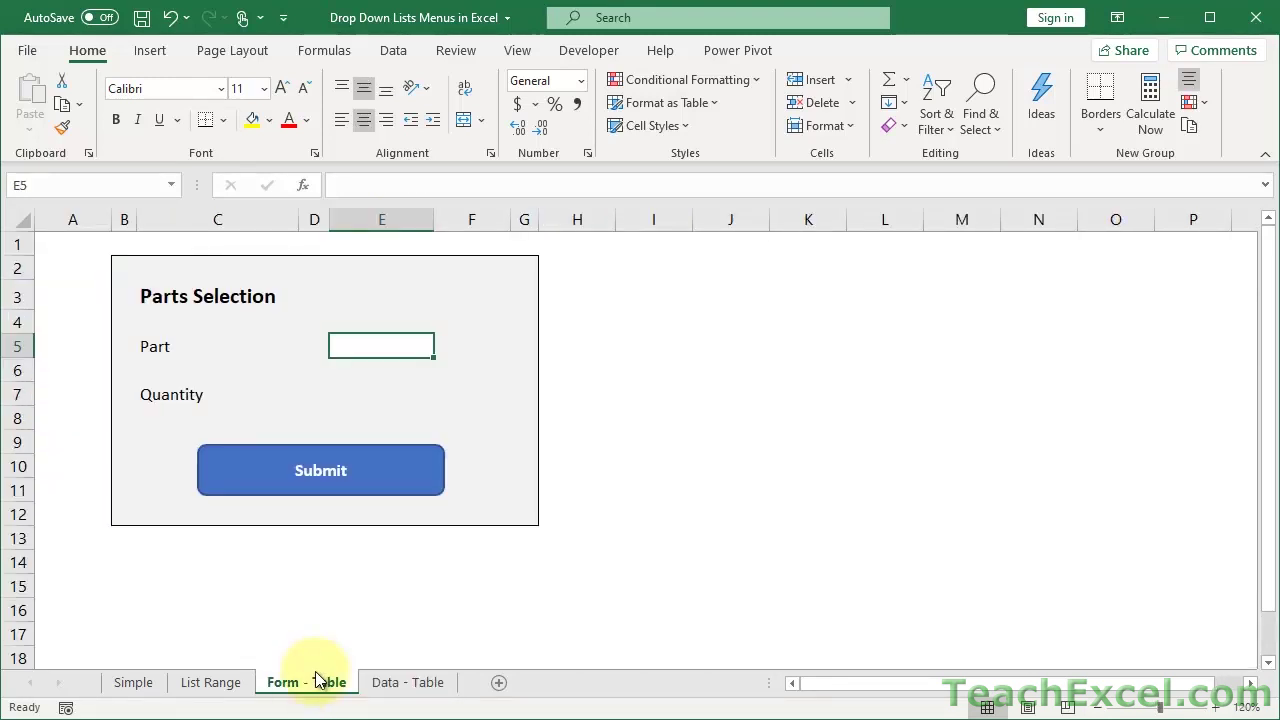
- Convert the parts data in A1:B10 on the Data - Table sheet to a table with headers and autofit column A
{"action": "left_click", "coordinate": [389, 684]}
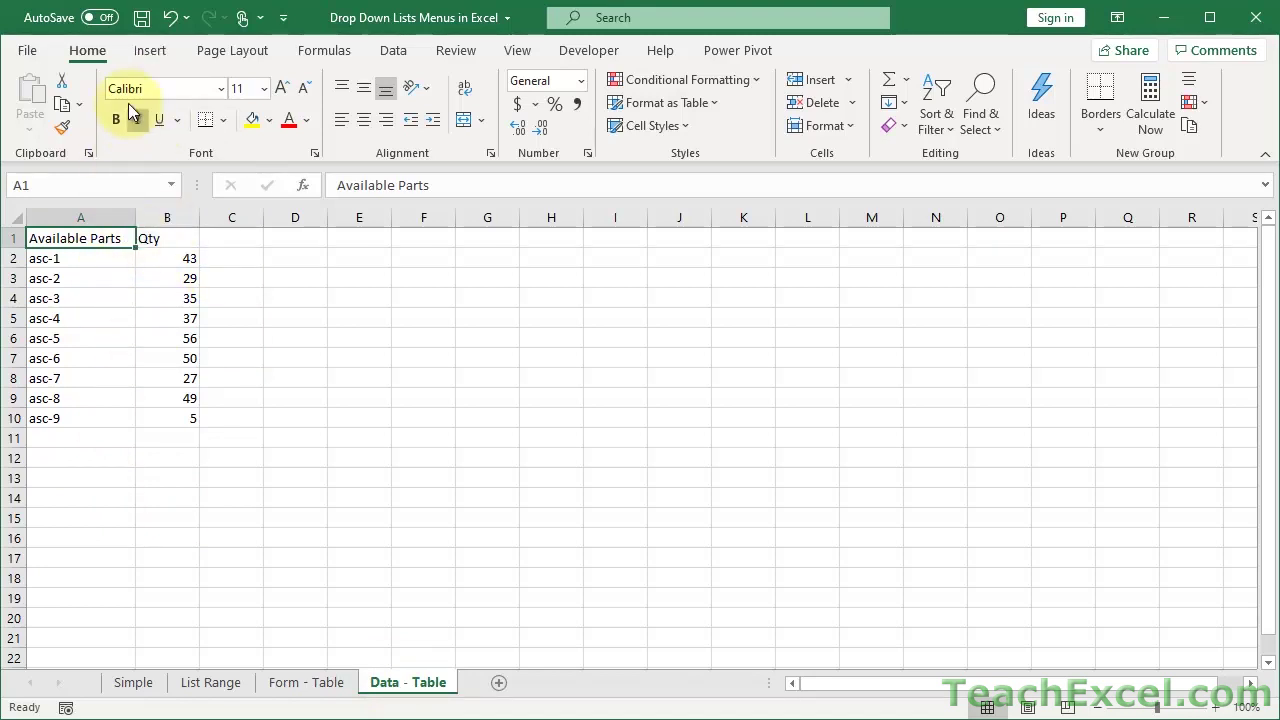
{"action": "left_click", "coordinate": [149, 55]}
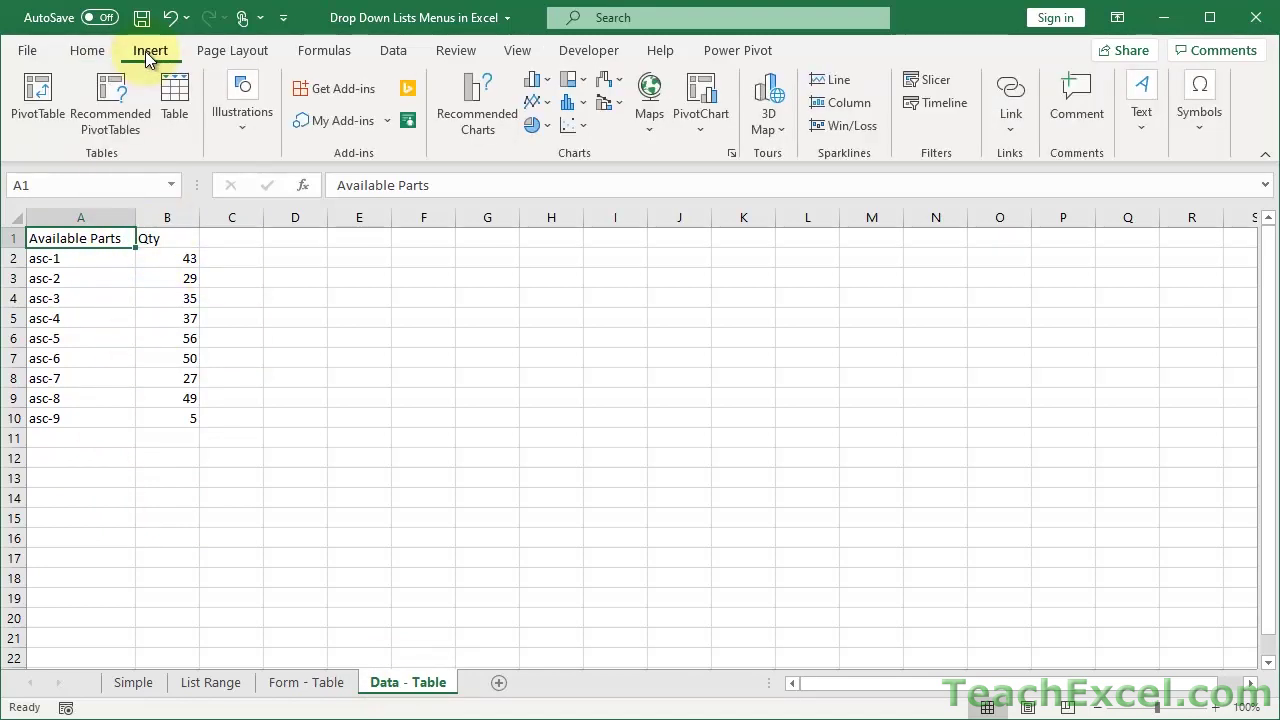
{"action": "left_click", "coordinate": [174, 97]}
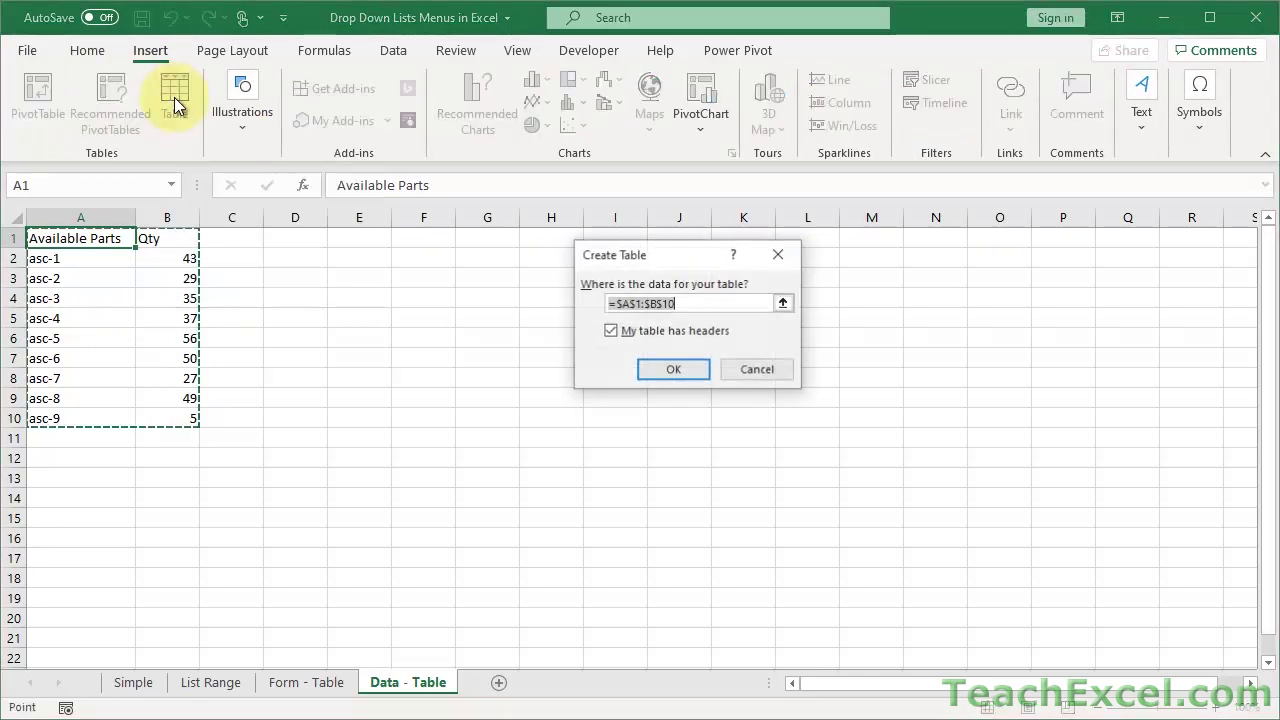
{"action": "left_click", "coordinate": [674, 370]}
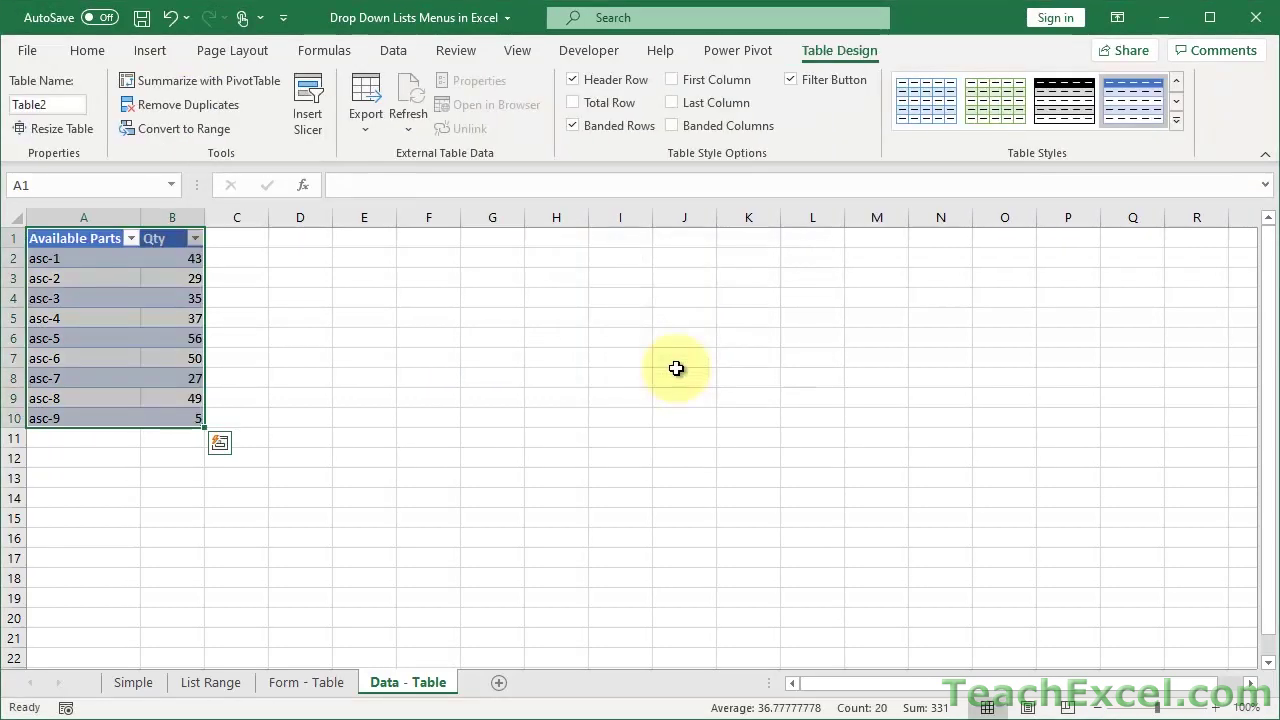
{"action": "double_click", "coordinate": [140, 212]}
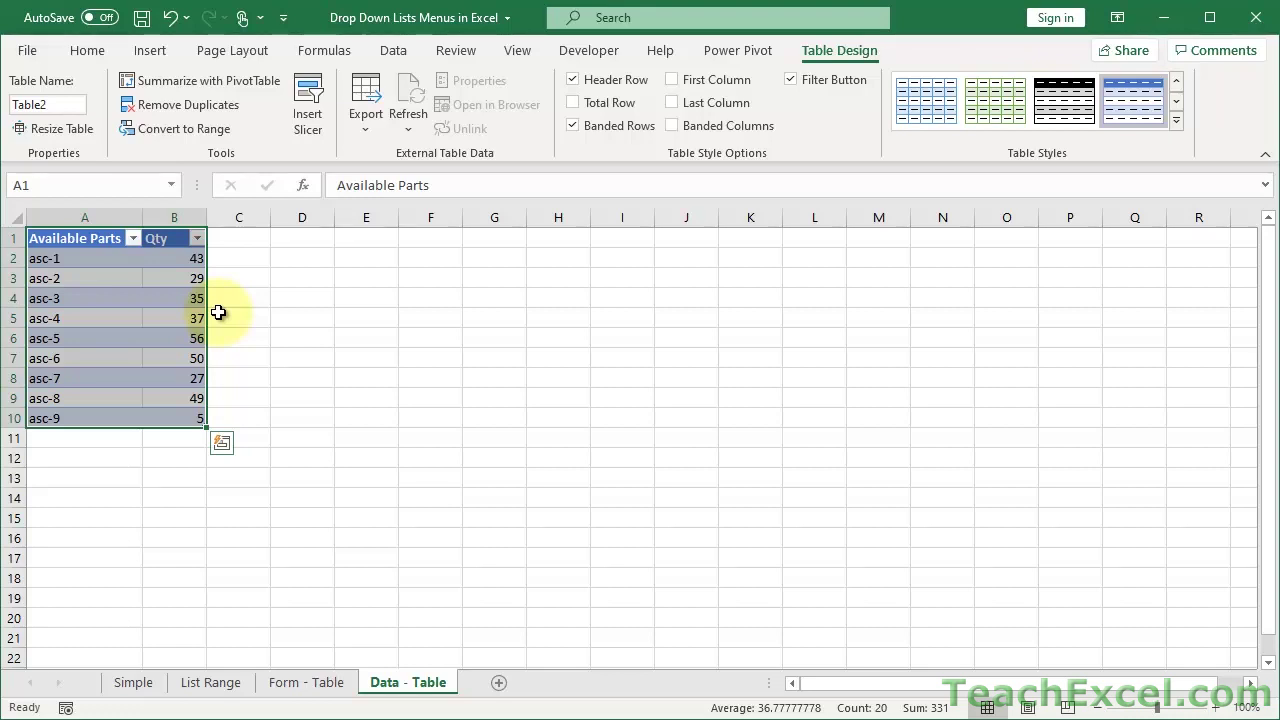
- Rename the parts table as PartsTable
{"action": "left_click", "coordinate": [106, 280]}
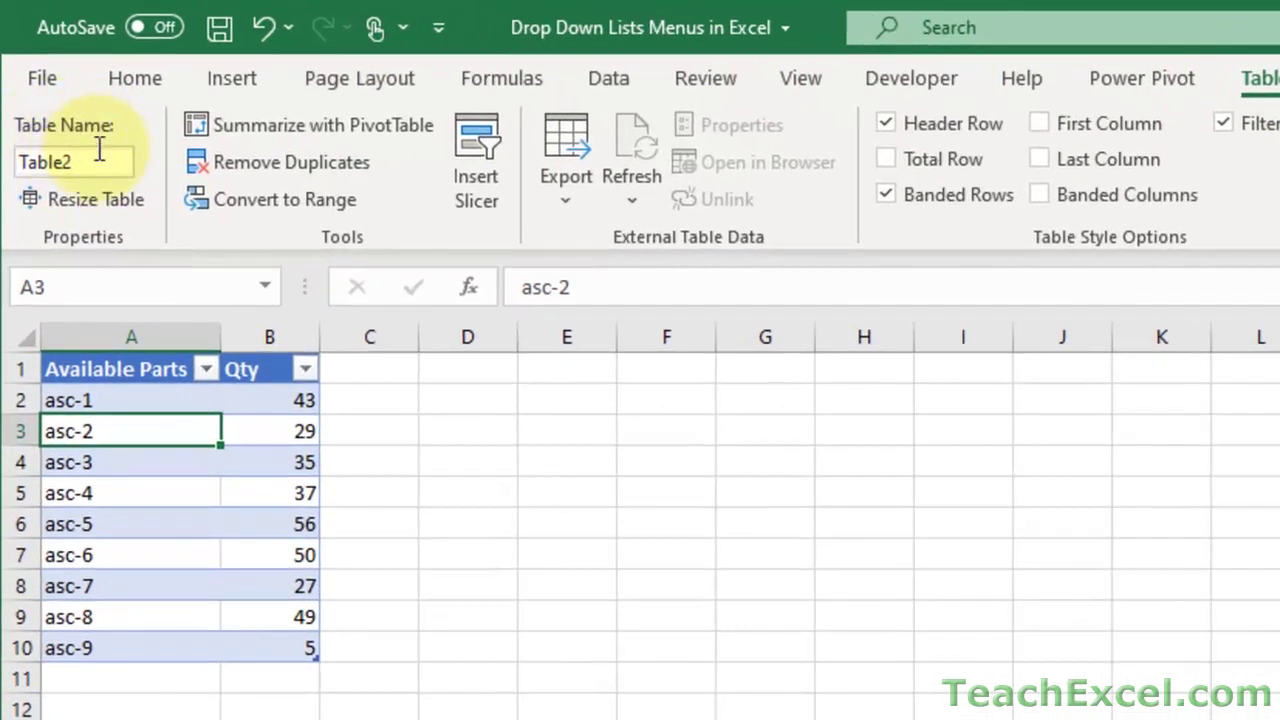
{"action": "left_click", "coordinate": [106, 160]}
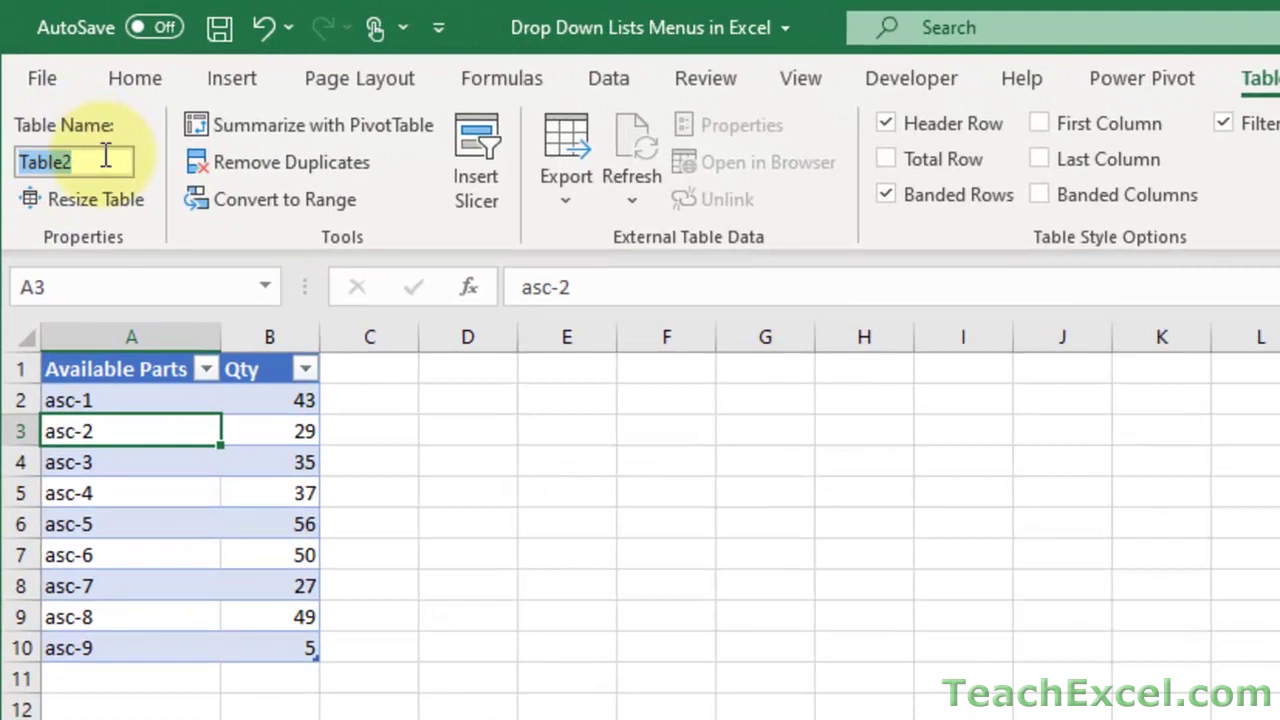
{"action": "key", "text": "BackSpace"}
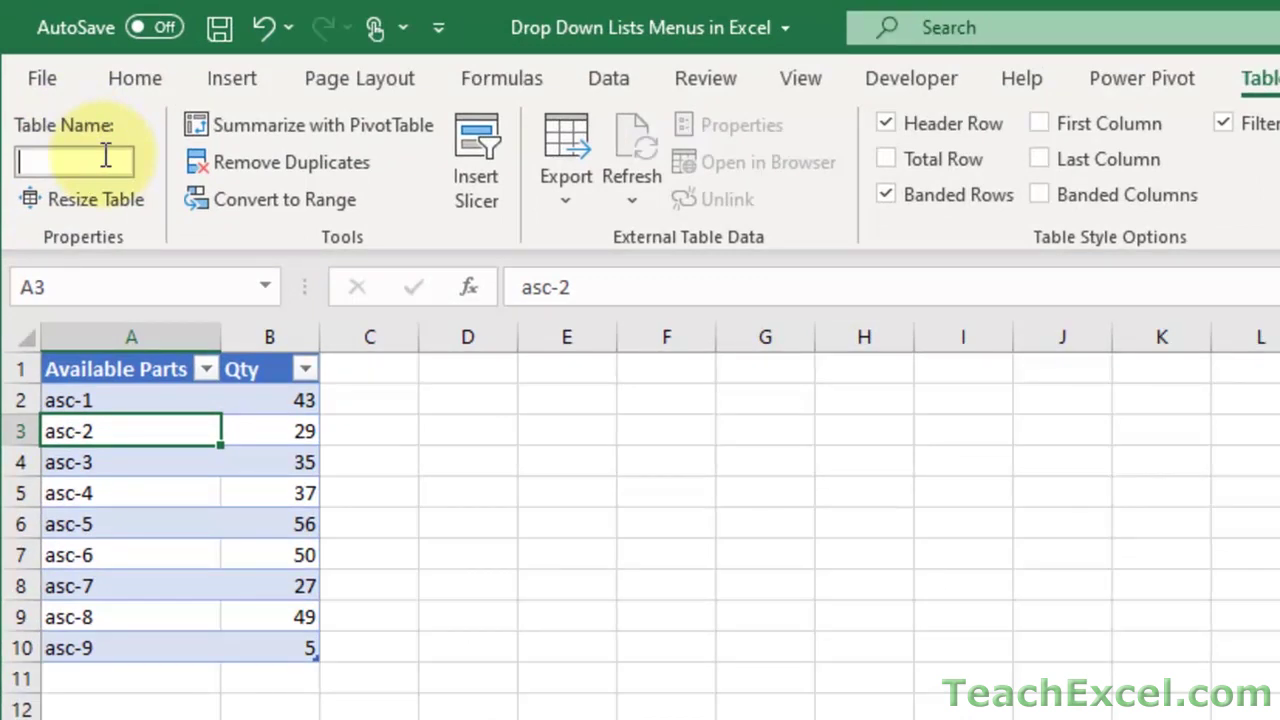
{"action": "type", "text": "PartsTable"}
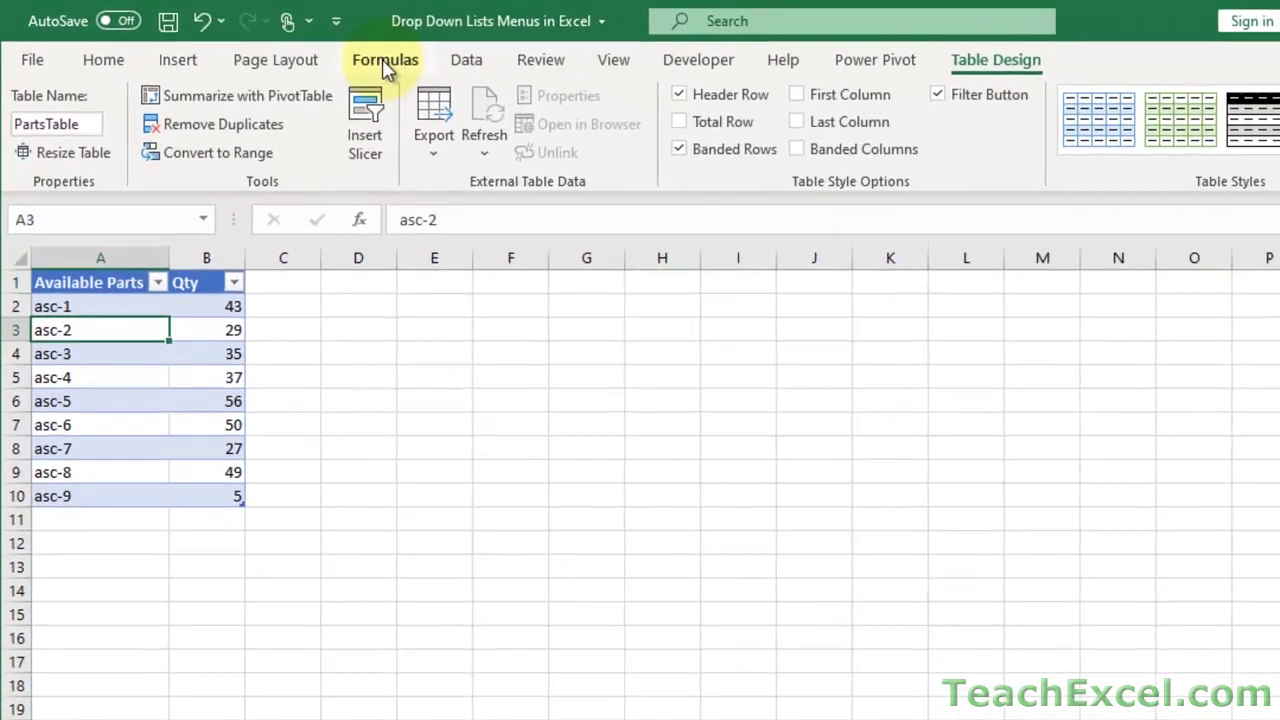
- Inspect the PartsTable entry and its referenced range in the Name Manager, and close it
{"action": "left_click", "coordinate": [501, 78]}
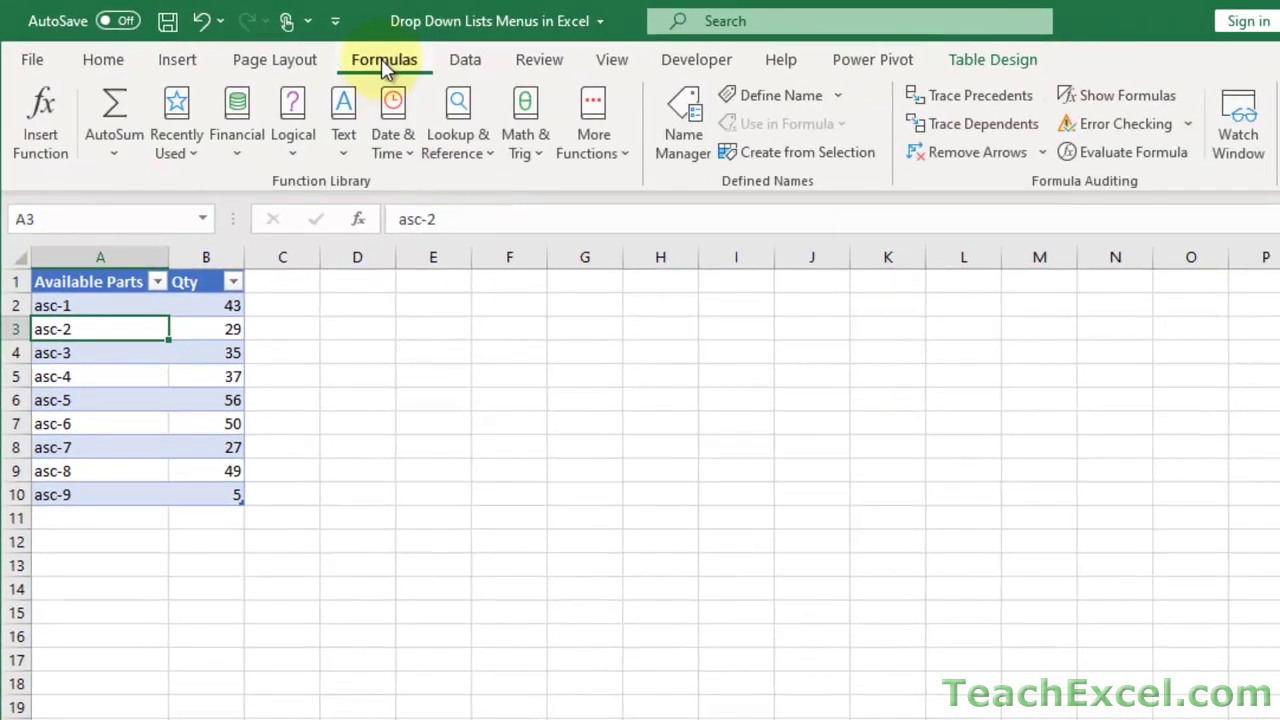
{"action": "left_click", "coordinate": [680, 120]}
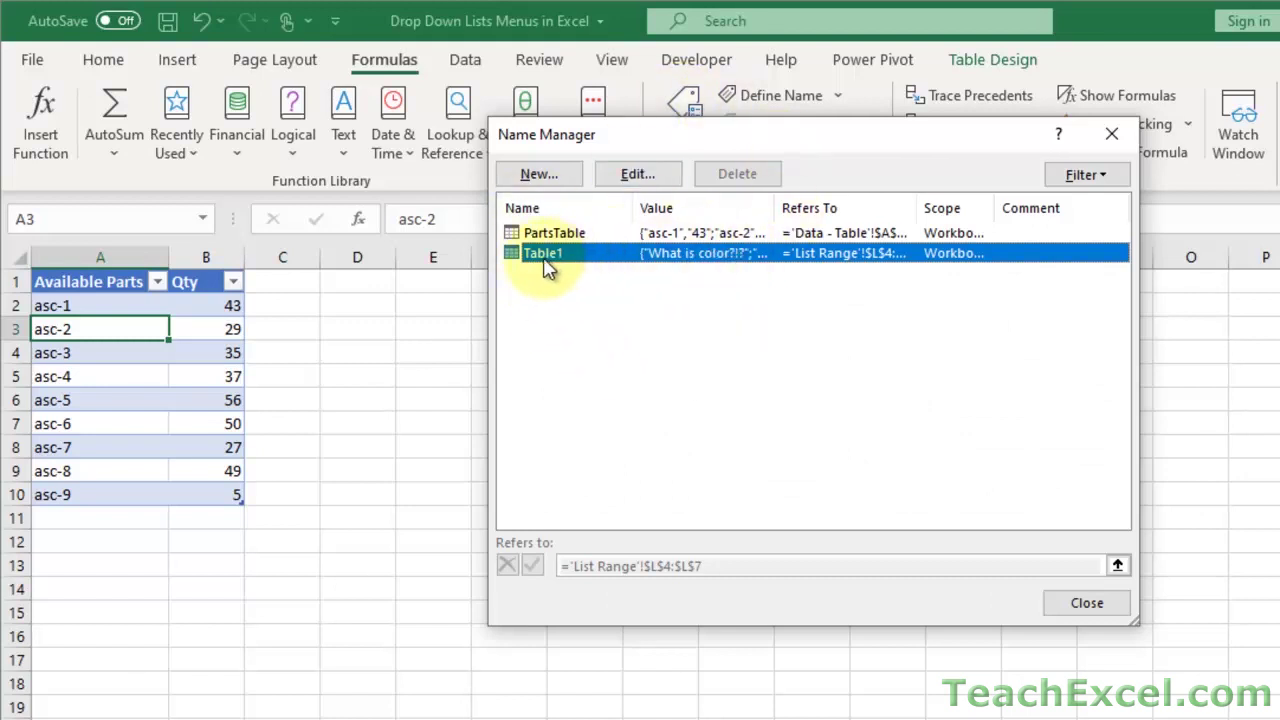
{"action": "left_click", "coordinate": [551, 231]}
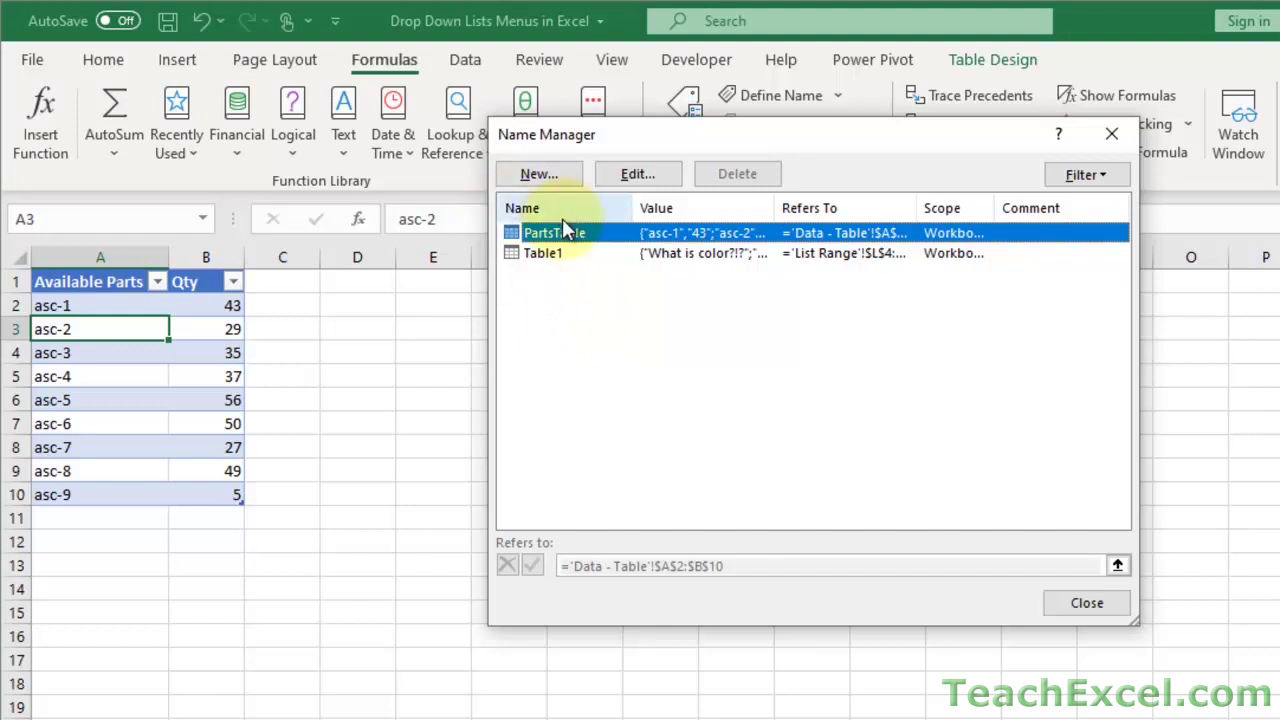
{"action": "left_click", "coordinate": [1114, 136]}
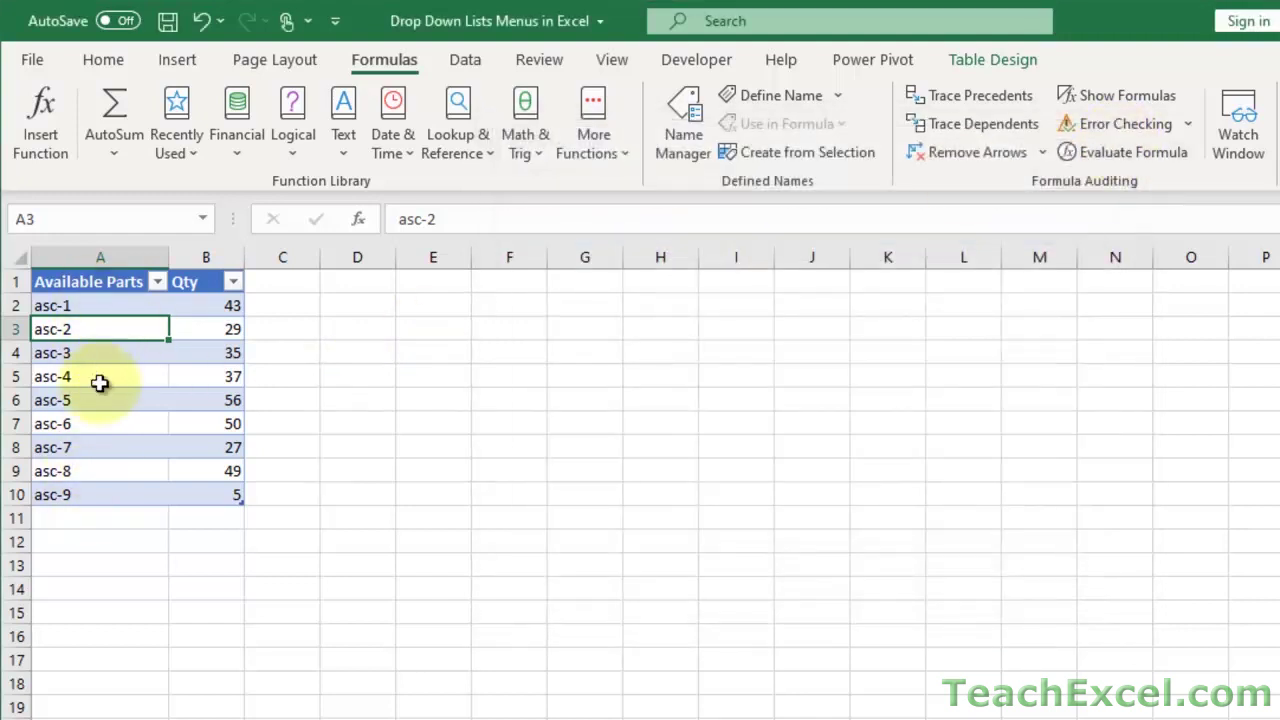
- Define the workbook-scoped name PartsAvailable for the Available Parts column data in A2:A10 of PartsTable
{"action": "left_click", "coordinate": [97, 307]}
{"action": "left_click_drag", "start_coordinate": [97, 307], "coordinate": [103, 495]}
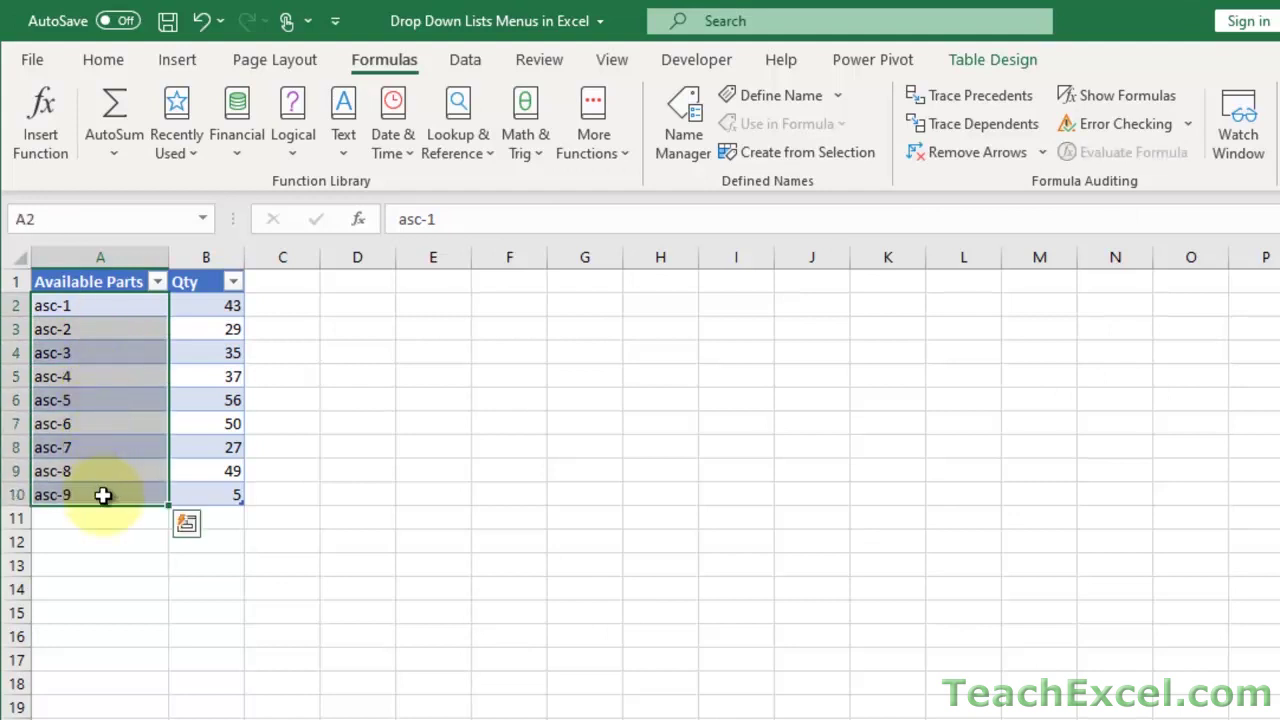
{"action": "key", "text": "shift+Return"}
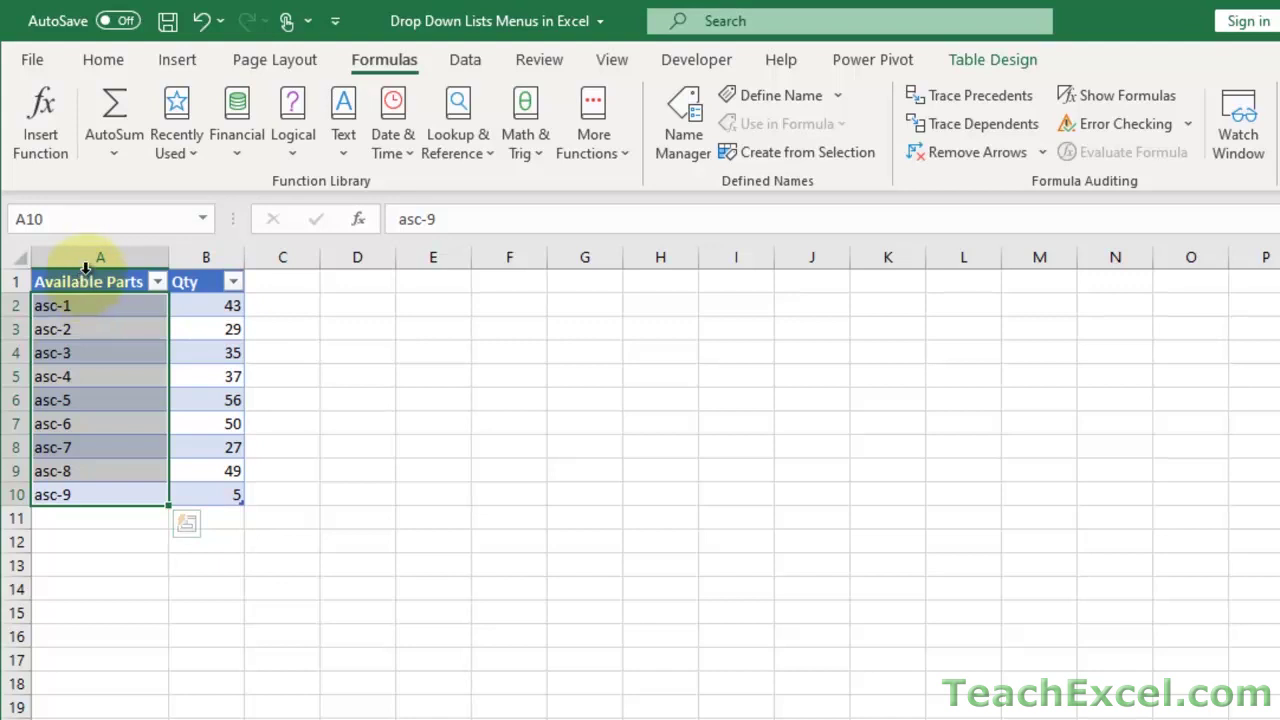
{"action": "left_click", "coordinate": [86, 267]}
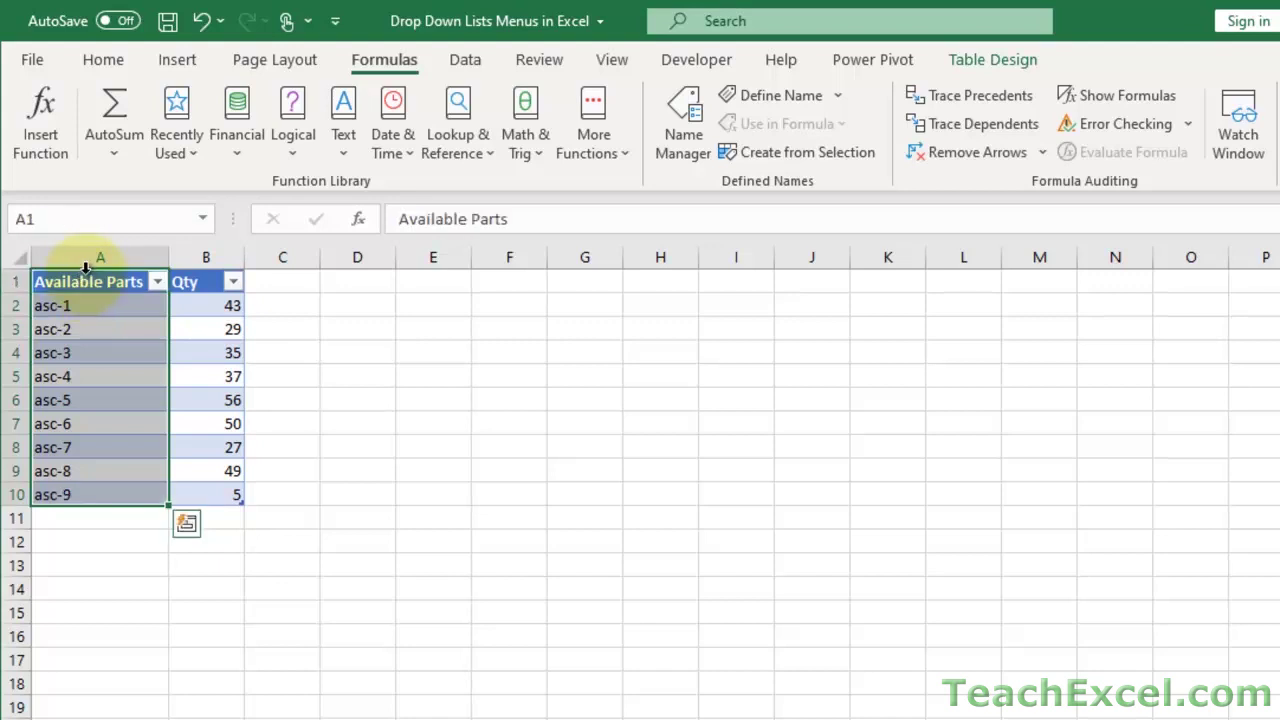
{"action": "left_click", "coordinate": [86, 267]}
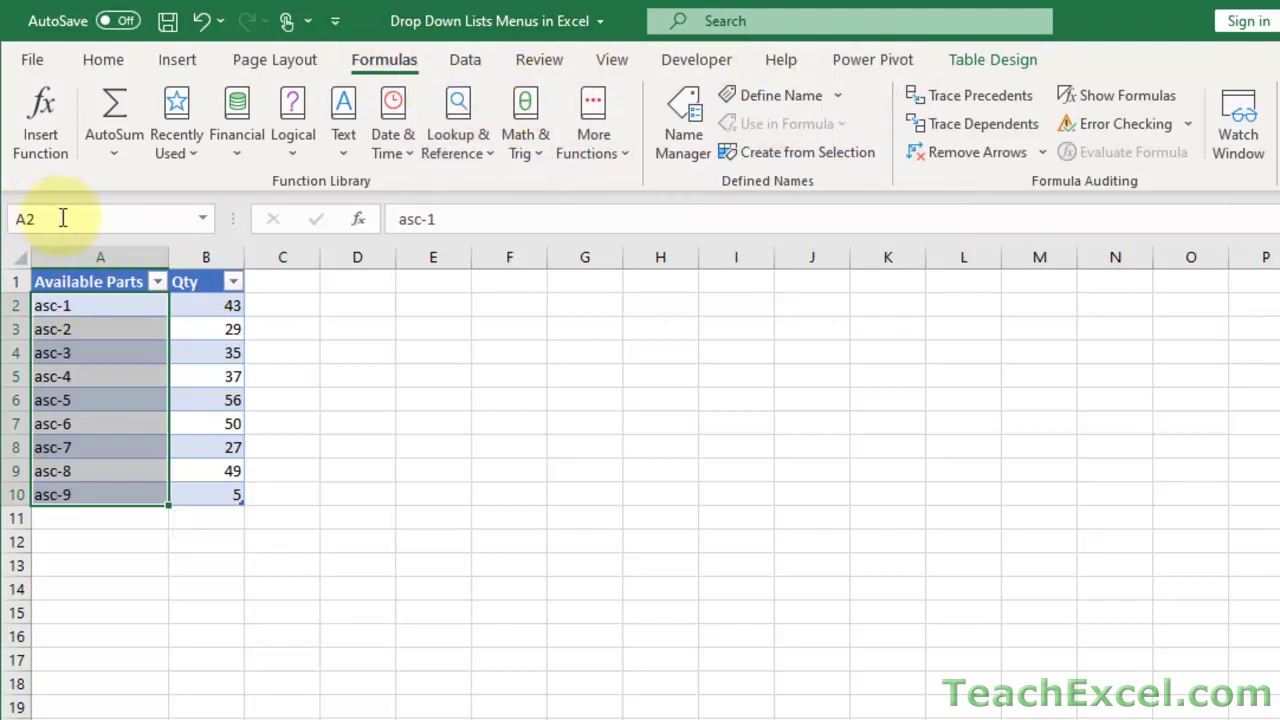
{"action": "left_click", "coordinate": [794, 94]}
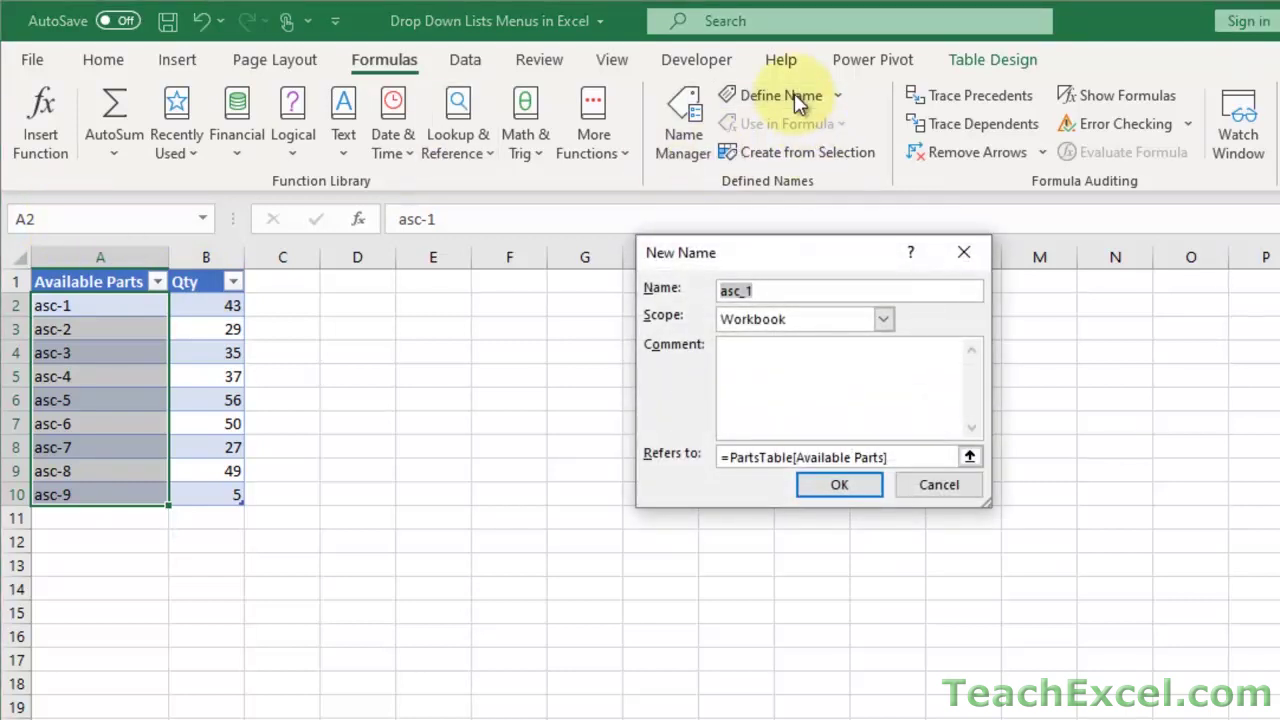
{"action": "type", "text": "PartsAvailable"}
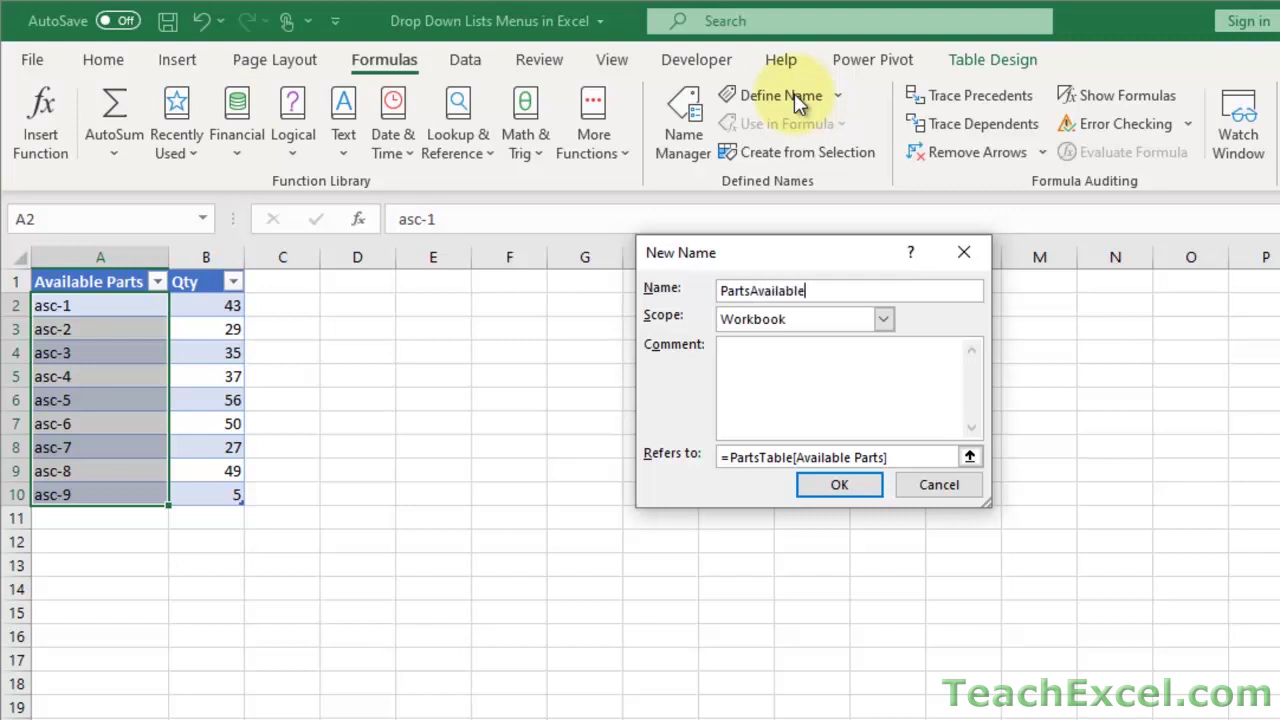
{"action": "left_click", "coordinate": [840, 485]}
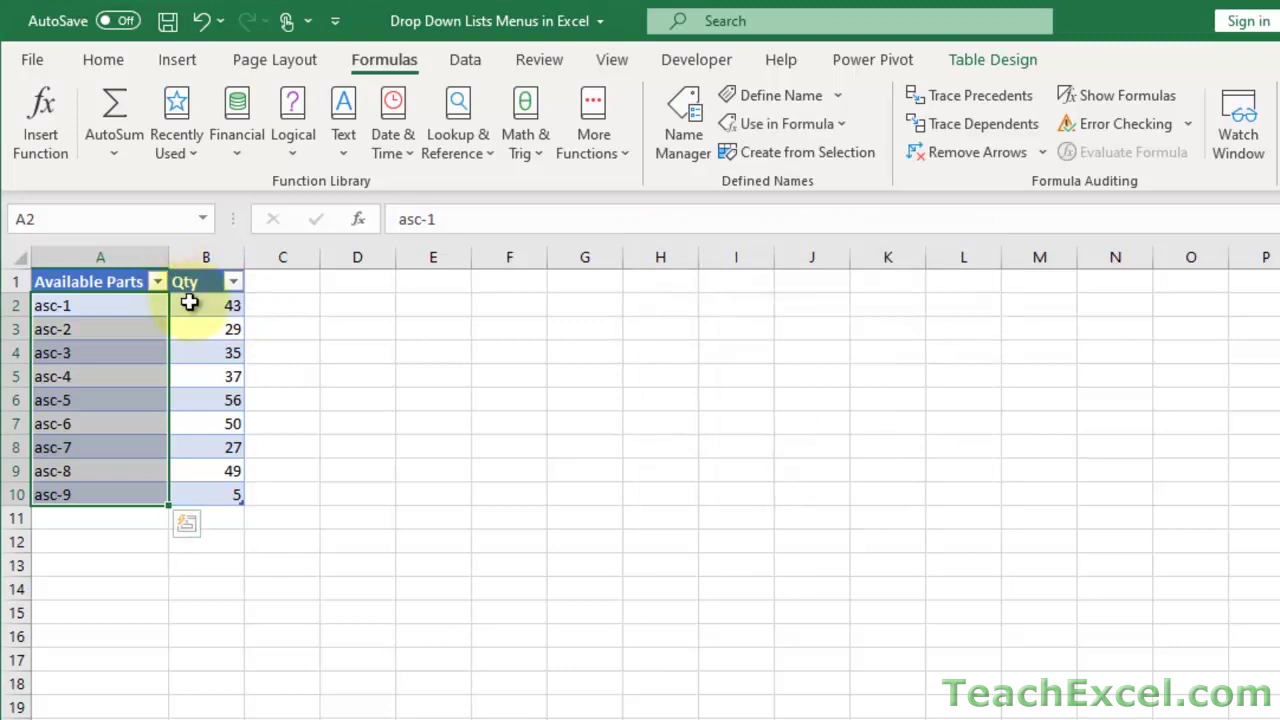
- Define the name PartsQty for the Qty column data in B2:B10 of PartsTable
{"action": "left_click_drag", "start_coordinate": [189, 302], "coordinate": [197, 491]}
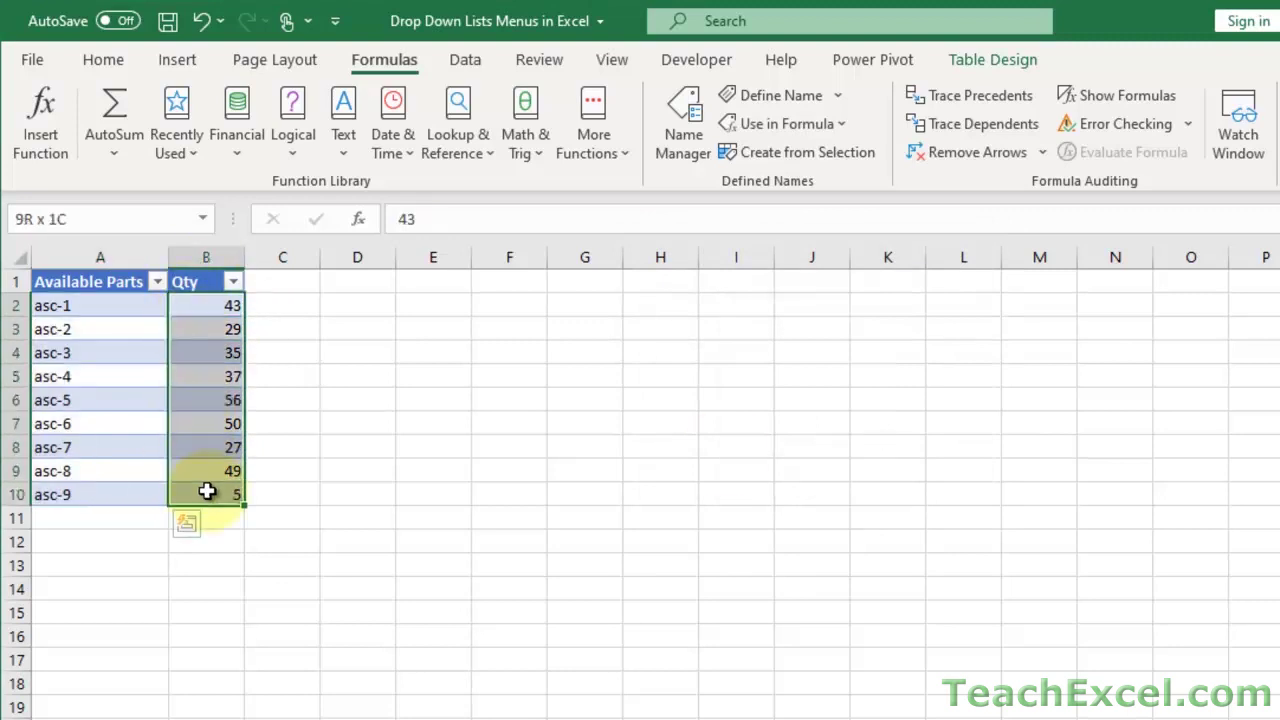
{"action": "left_click", "coordinate": [800, 95]}
{"action": "type", "text": "P"}
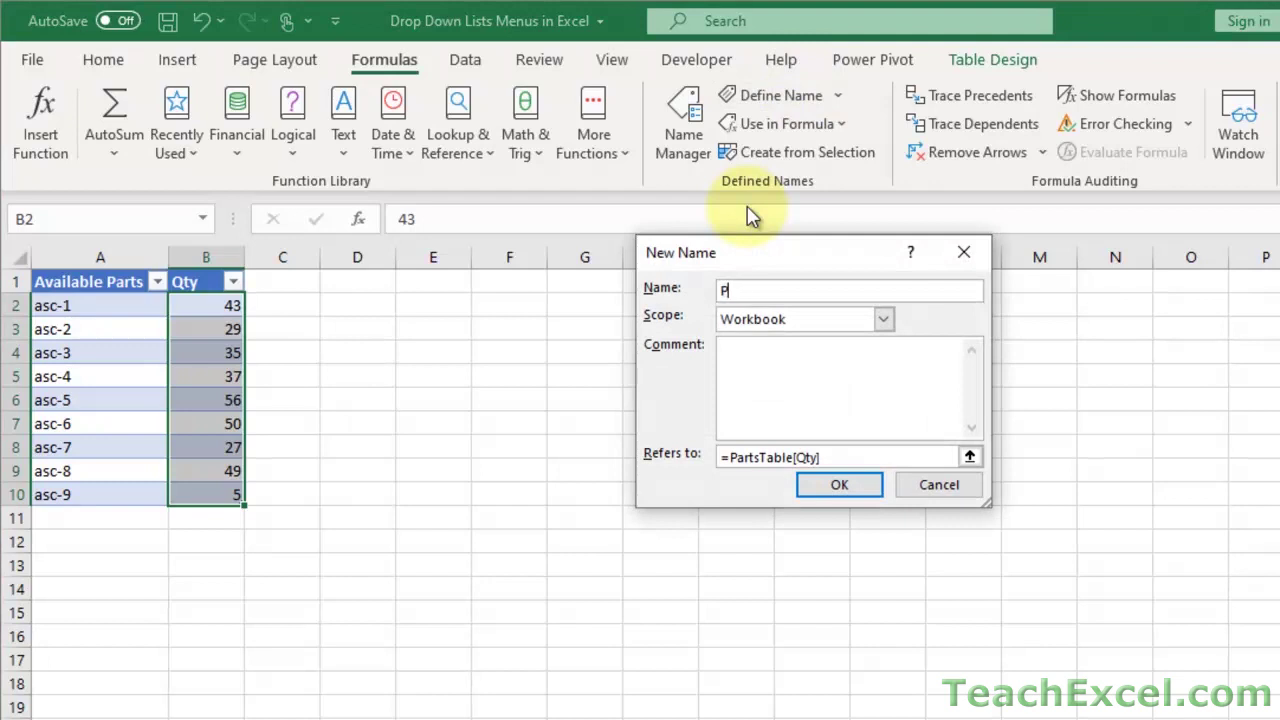
{"action": "type", "text": "artsQty"}
{"action": "left_click", "coordinate": [836, 485]}
- Check which cells the names PartsAvailable and PartsQty select, and inspect their table references in the Name Manager
{"action": "left_click", "coordinate": [202, 220]}
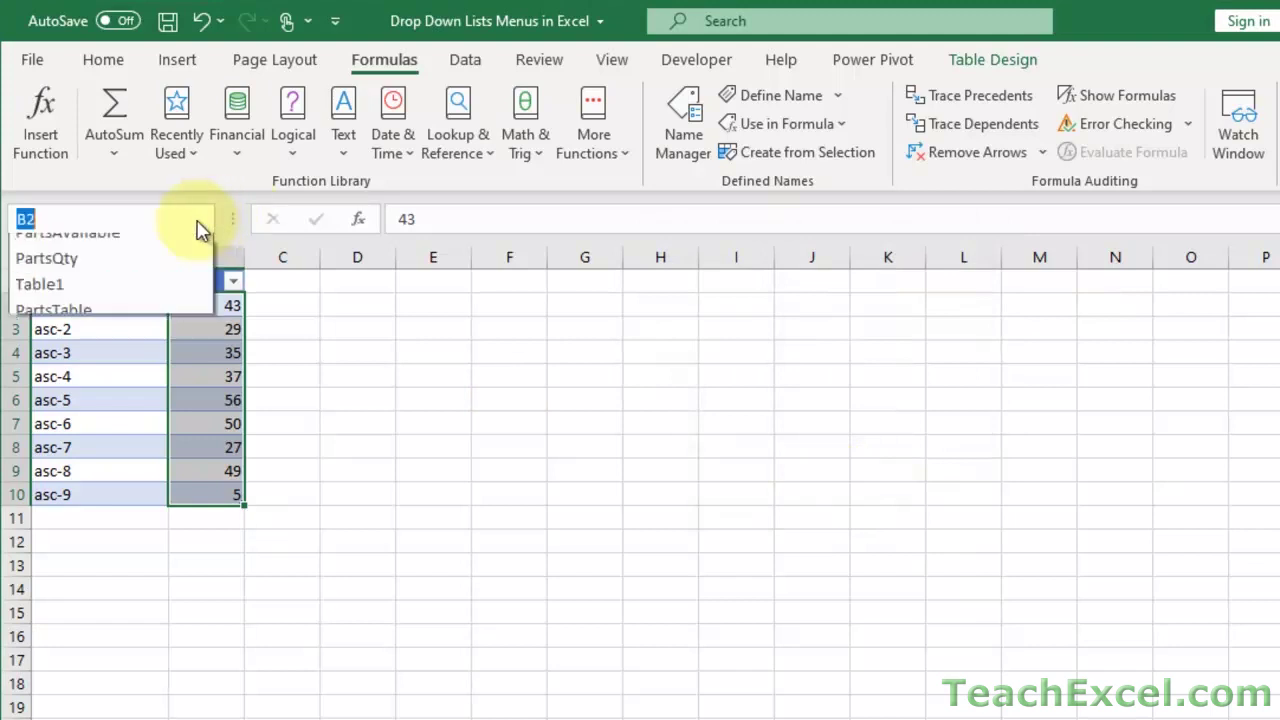
{"action": "left_click", "coordinate": [137, 247]}
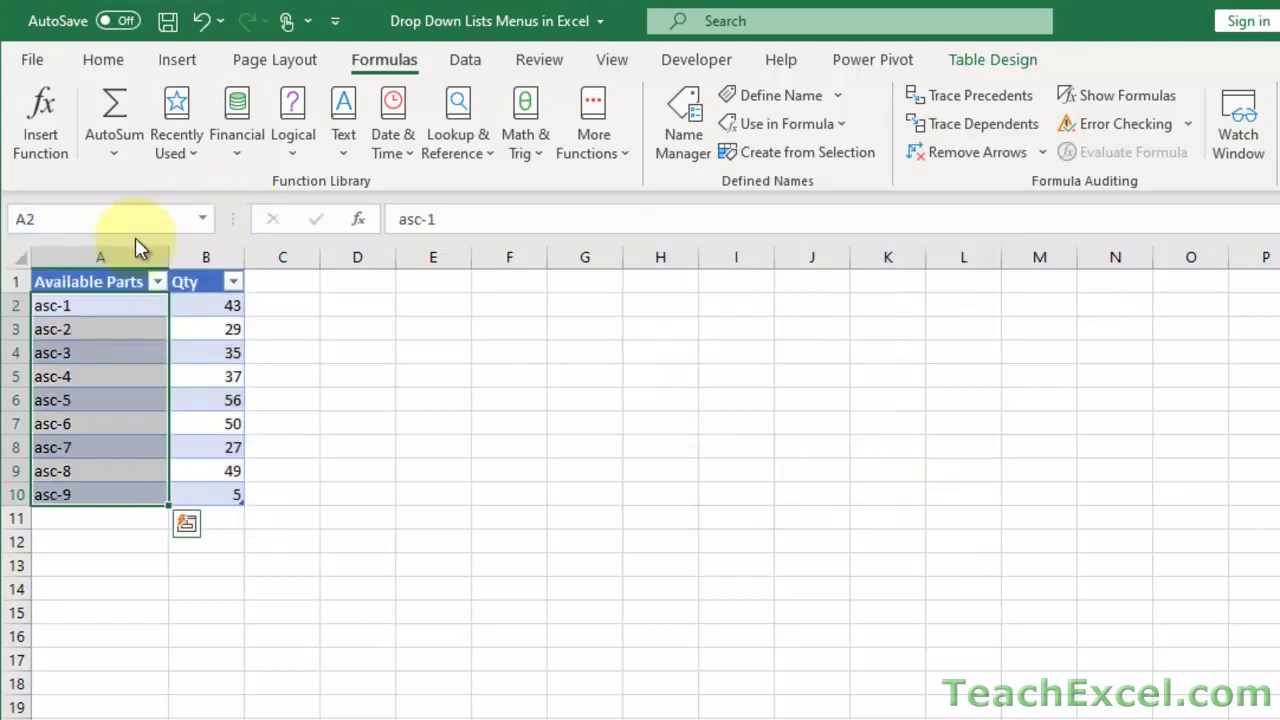
{"action": "left_click", "coordinate": [202, 220]}
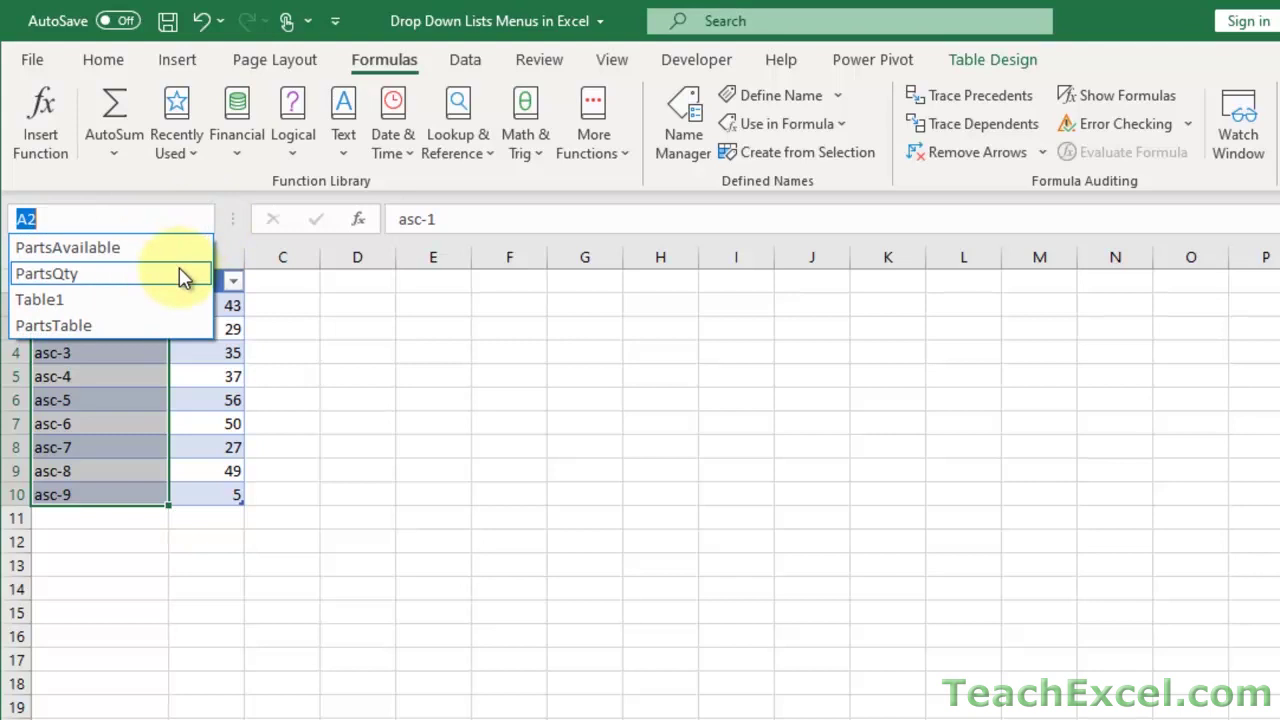
{"action": "left_click", "coordinate": [180, 277]}
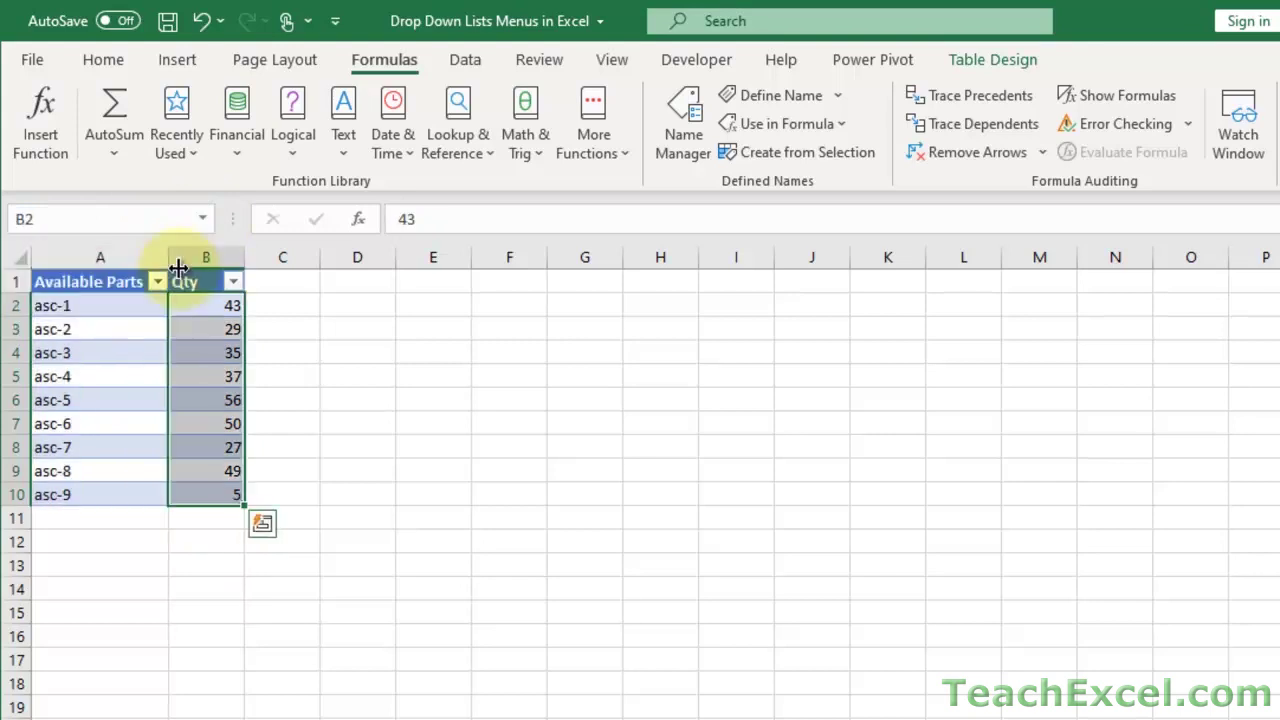
{"action": "left_click", "coordinate": [686, 135]}
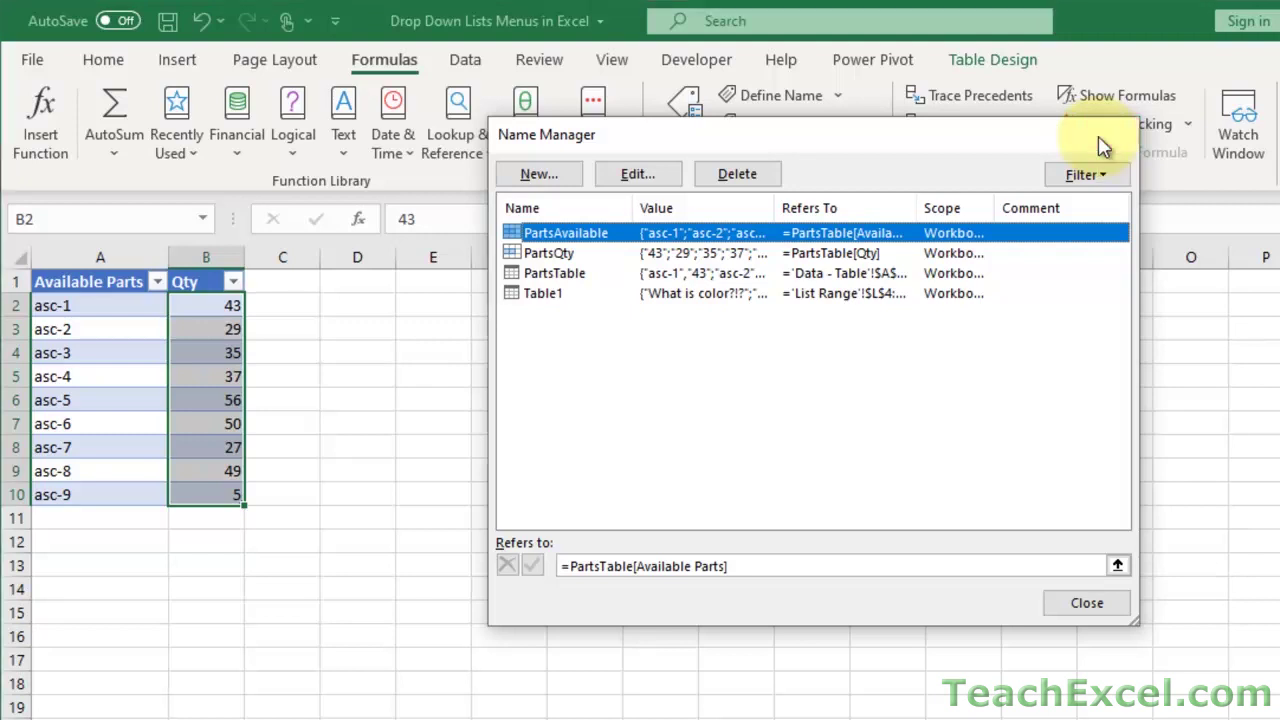
{"action": "left_click", "coordinate": [1104, 145]}
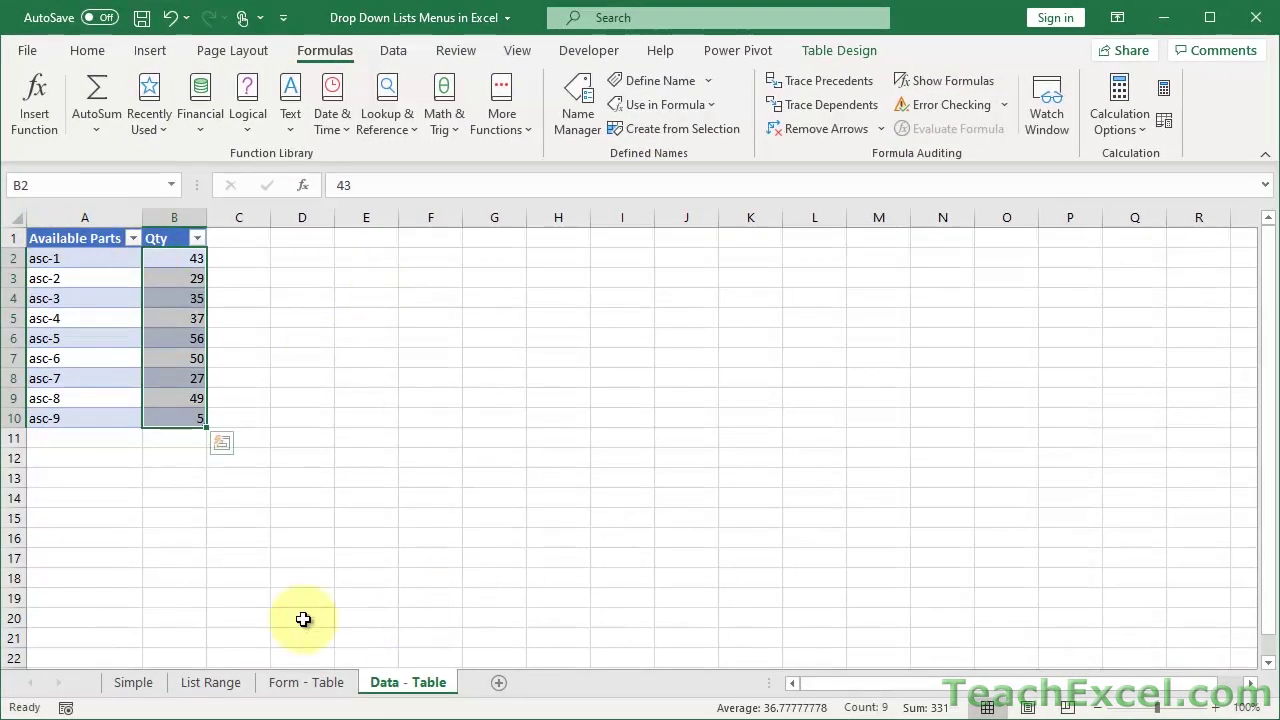
{"action": "left_click", "coordinate": [109, 259]}
- Add list data validation with the source =PartsAvailable to the Part field in E5 on the Form - Table sheet
{"action": "left_click", "coordinate": [330, 686]}
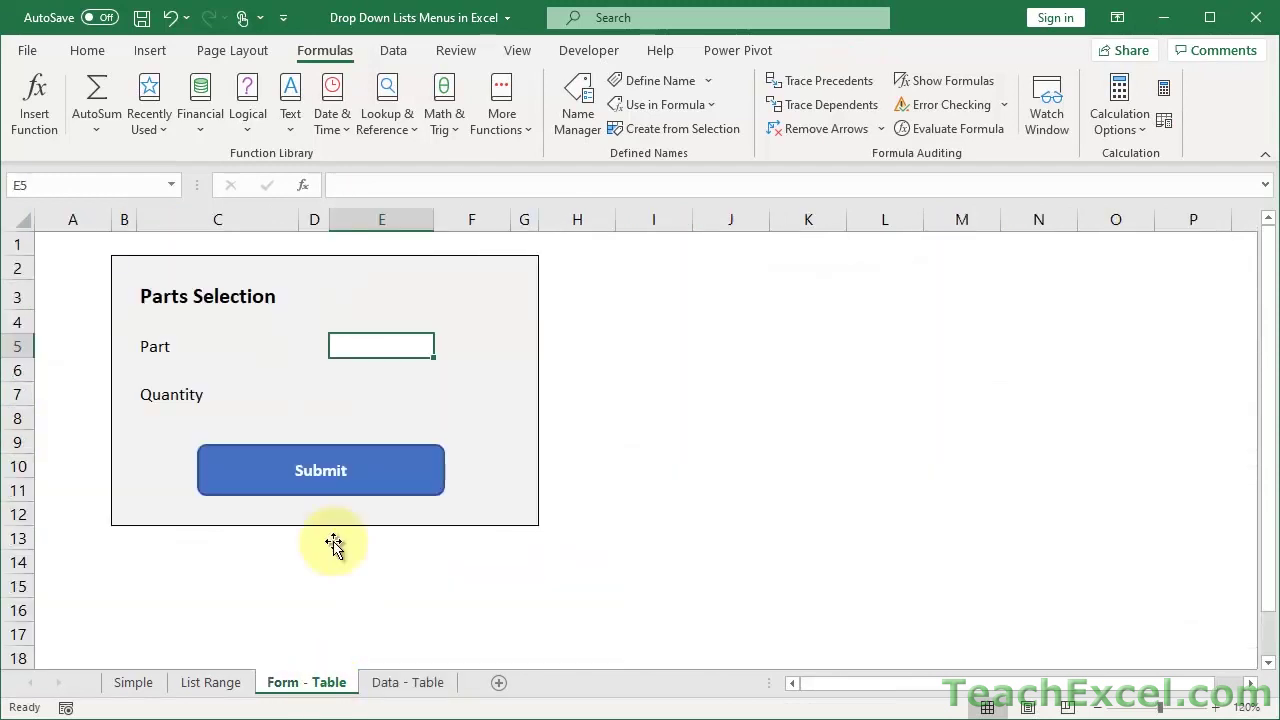
{"action": "key", "text": "alt+d"}
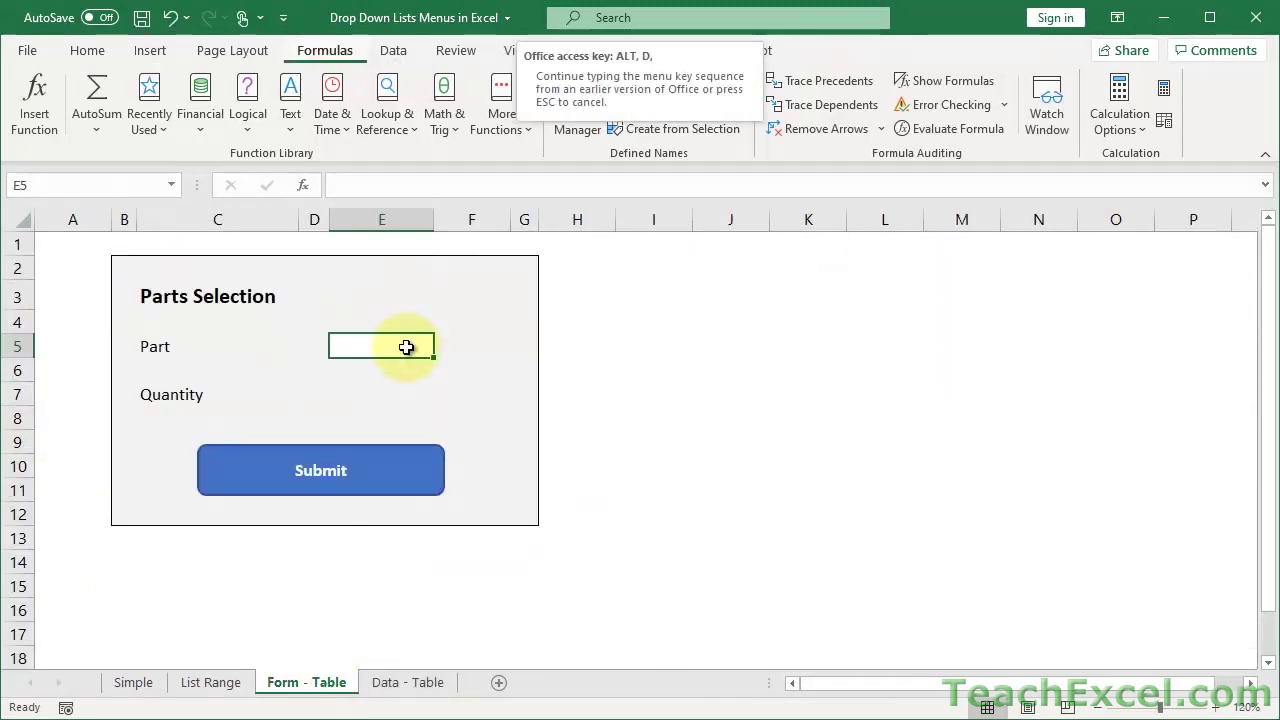
{"action": "key", "text": "l"}
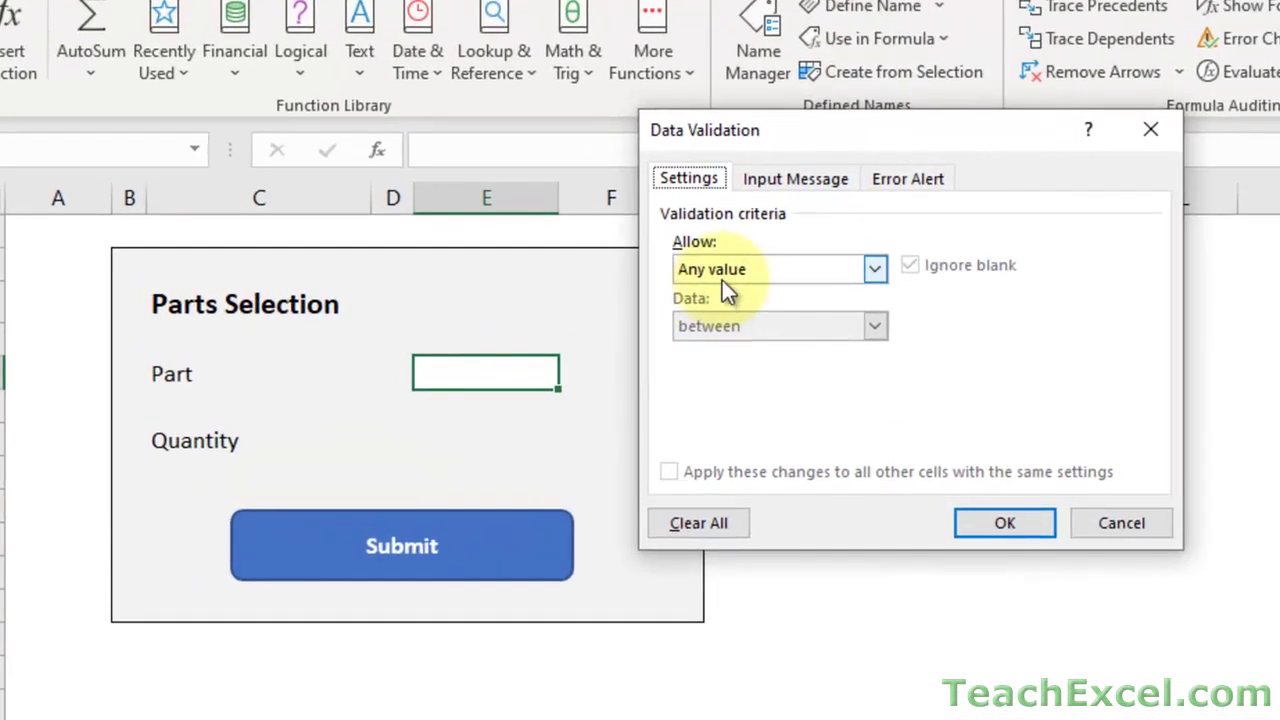
{"action": "left_click", "coordinate": [558, 274]}
{"action": "left_click", "coordinate": [722, 347]}
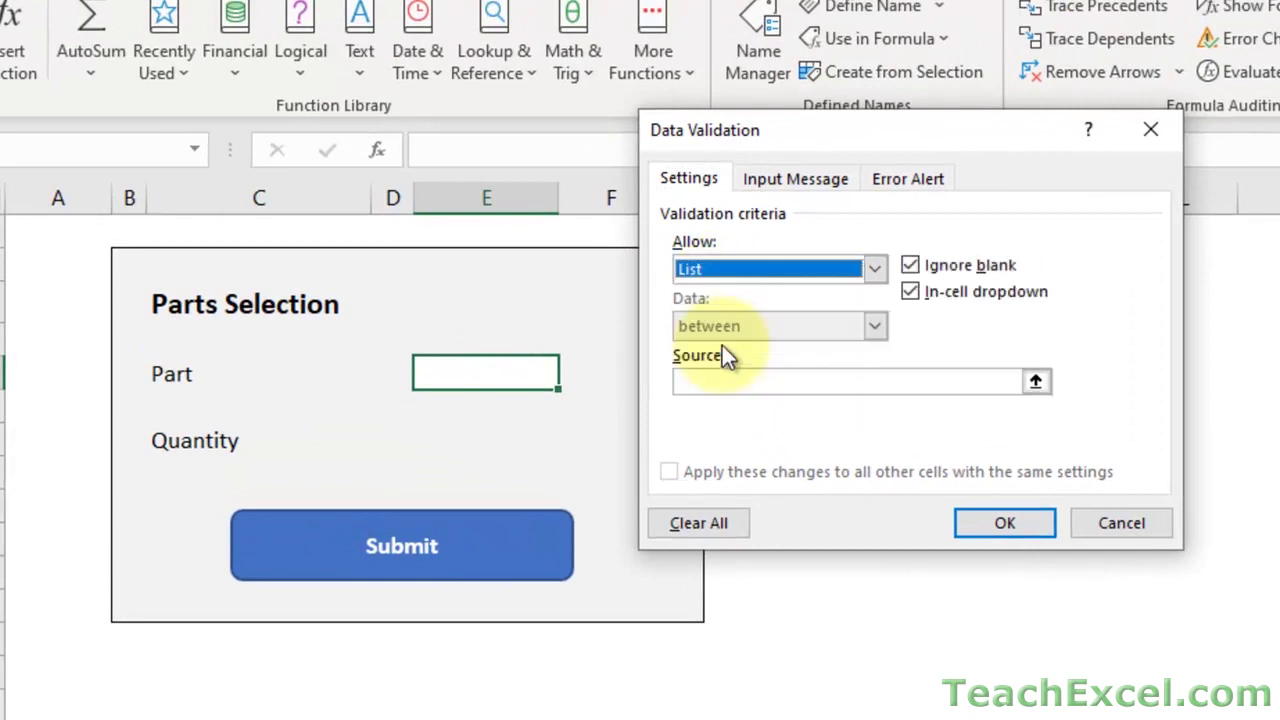
{"action": "left_click", "coordinate": [727, 381]}
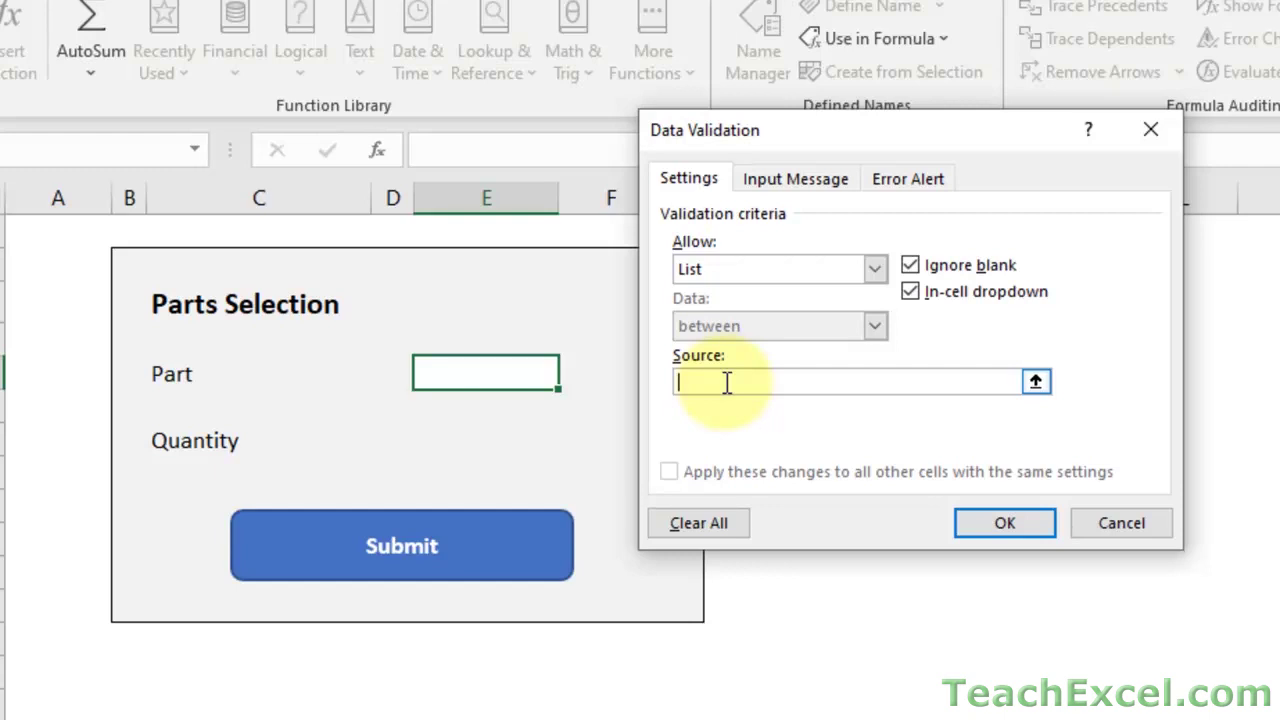
{"action": "key", "text": "F3"}
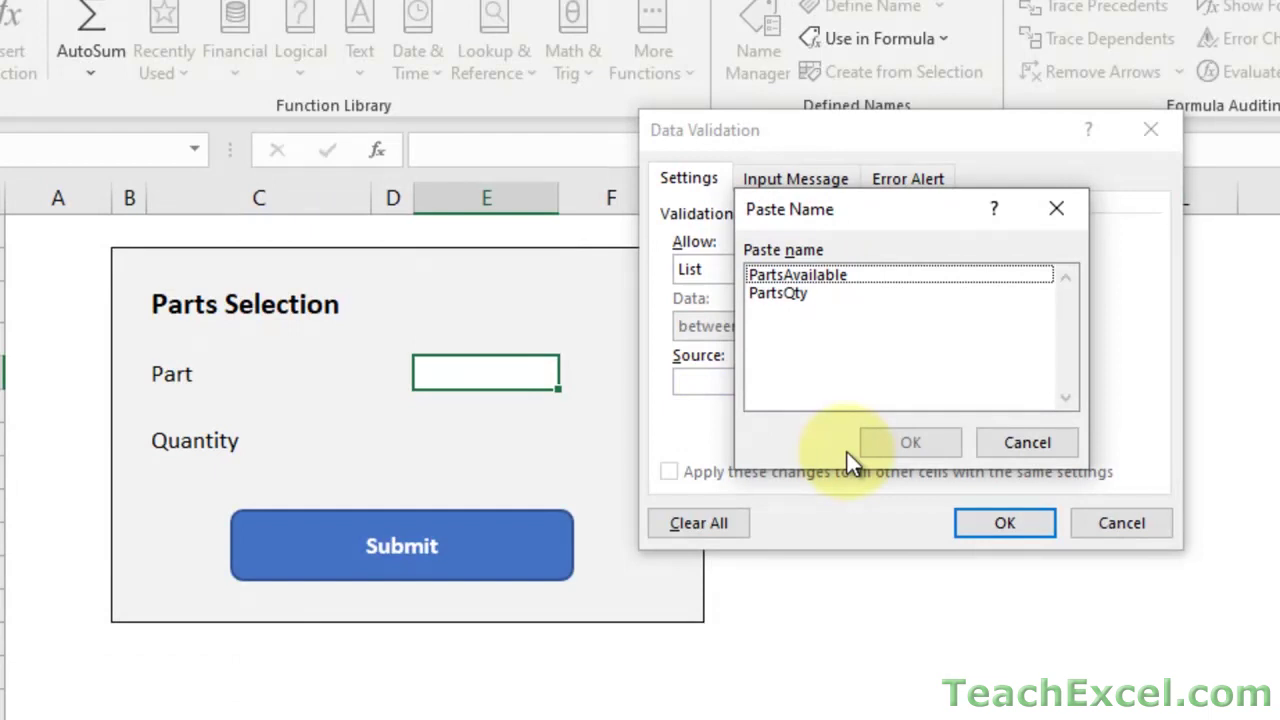
{"action": "left_click", "coordinate": [790, 275]}
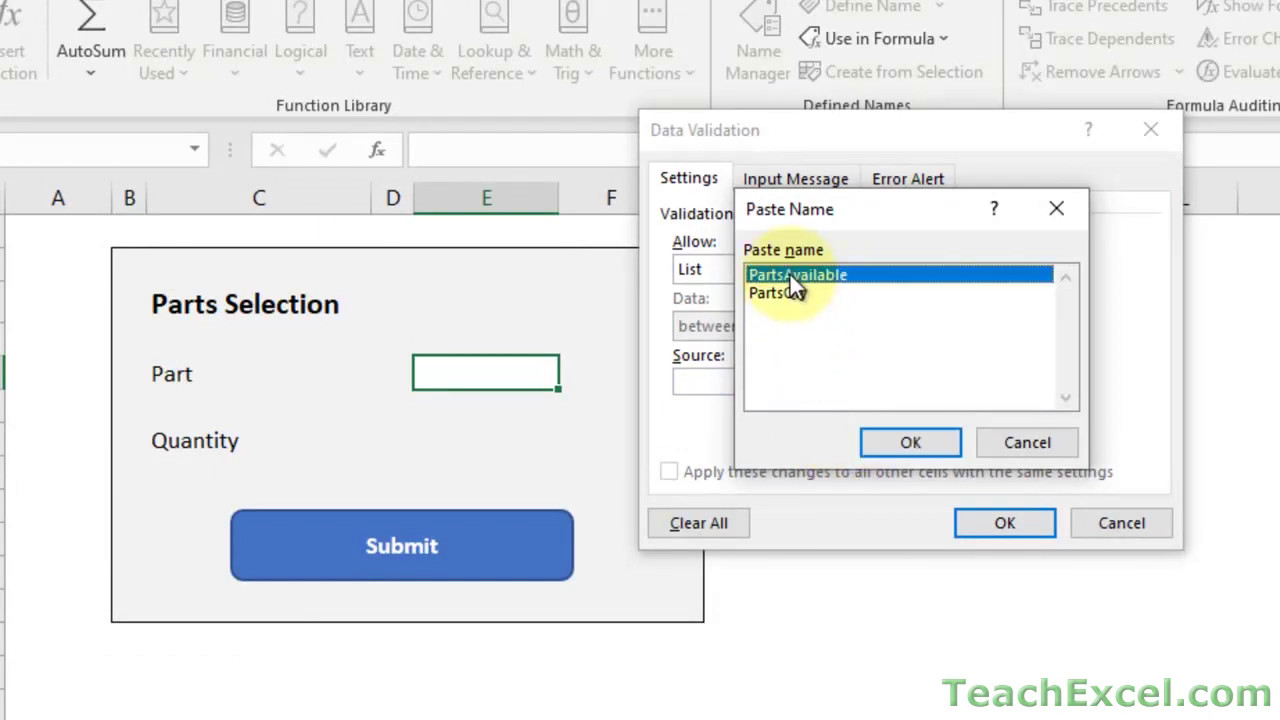
{"action": "left_click", "coordinate": [894, 444]}
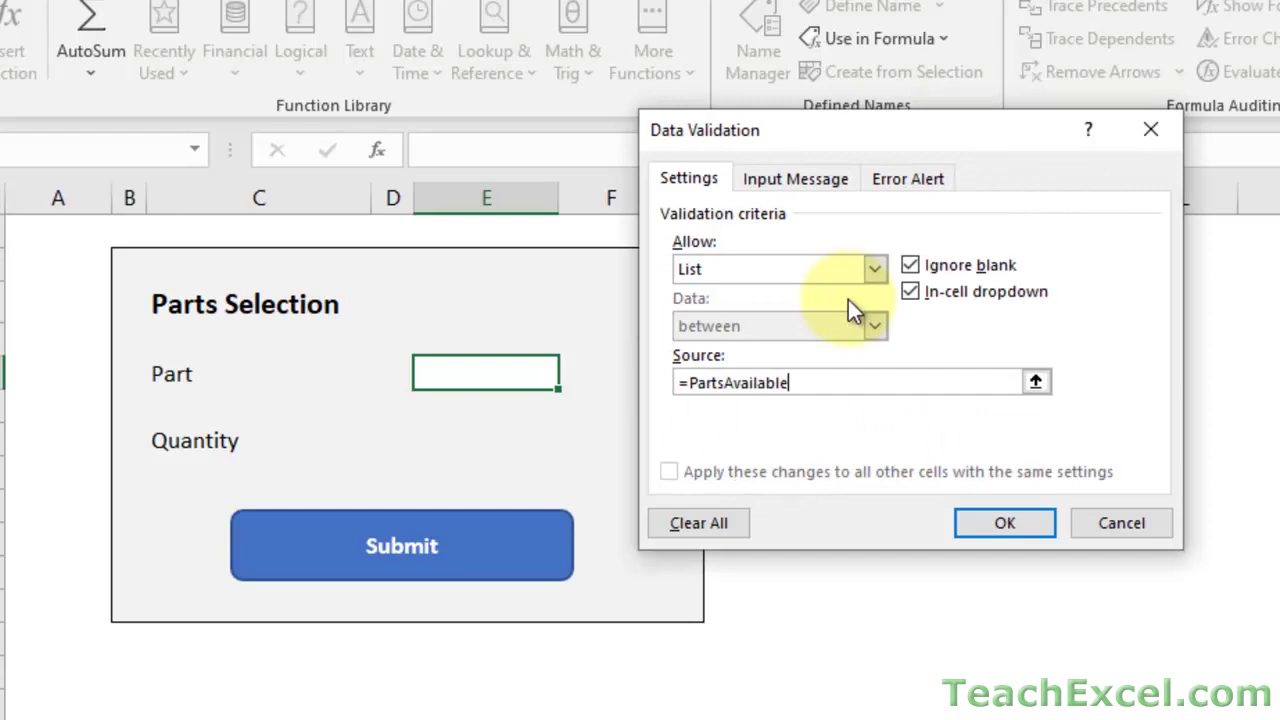
{"action": "left_click", "coordinate": [995, 527]}
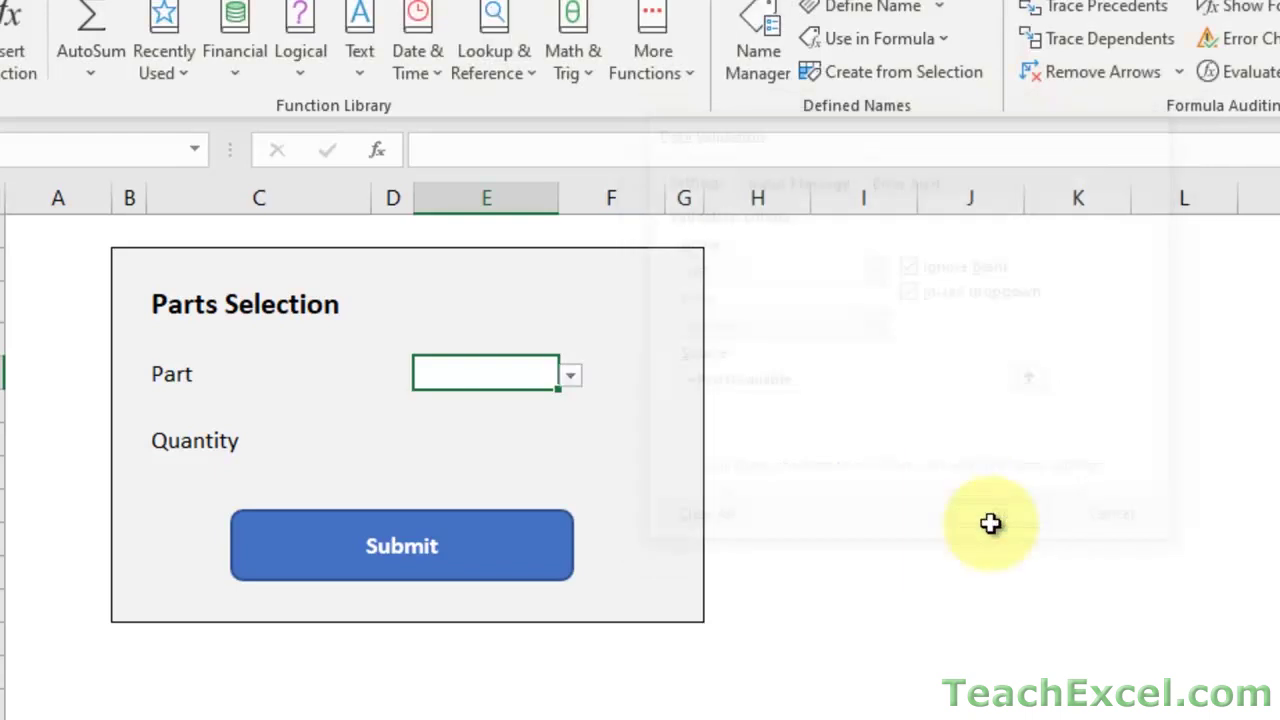
- Choose asc-5 from the Part field's drop-down list
{"action": "left_click", "coordinate": [582, 372]}
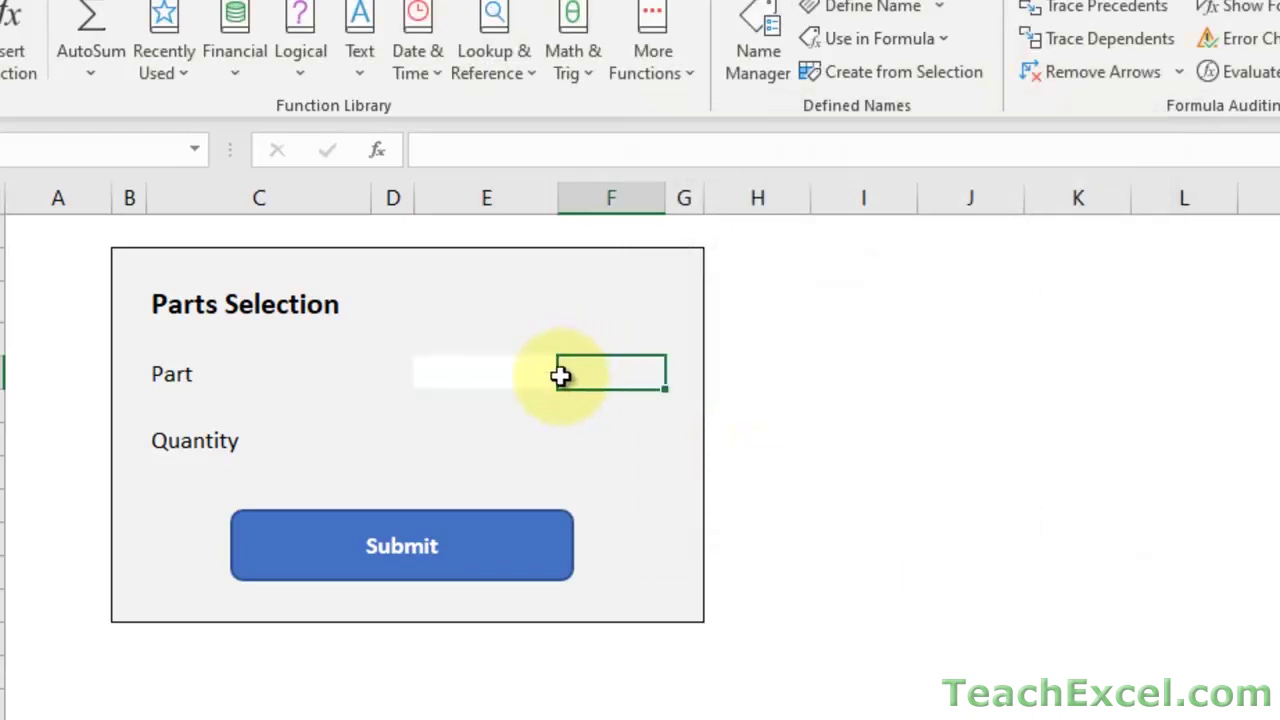
{"action": "left_click", "coordinate": [544, 374]}
{"action": "left_click", "coordinate": [571, 377]}
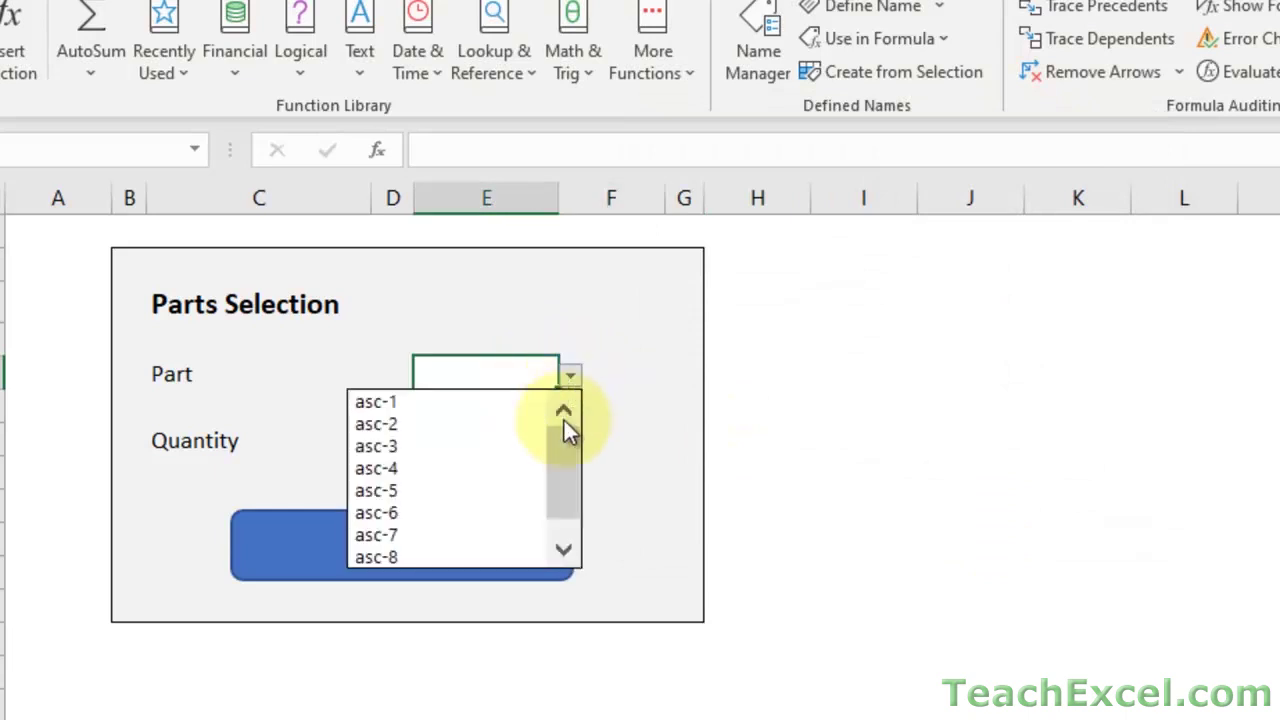
{"action": "left_click_drag", "start_coordinate": [563, 452], "coordinate": [563, 487]}
{"action": "left_click", "coordinate": [440, 474]}
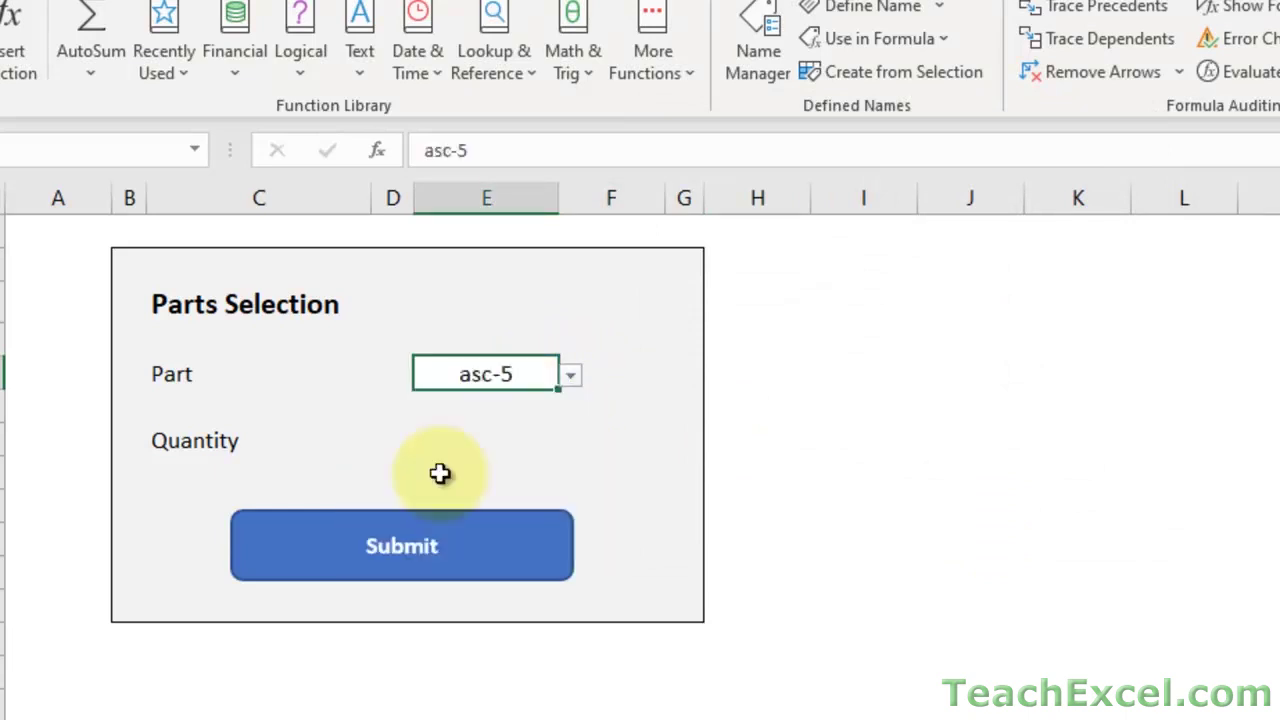
- Change the Part field's selection to asc-3 and review the entries offered in its drop-down list
{"action": "left_click", "coordinate": [571, 375]}
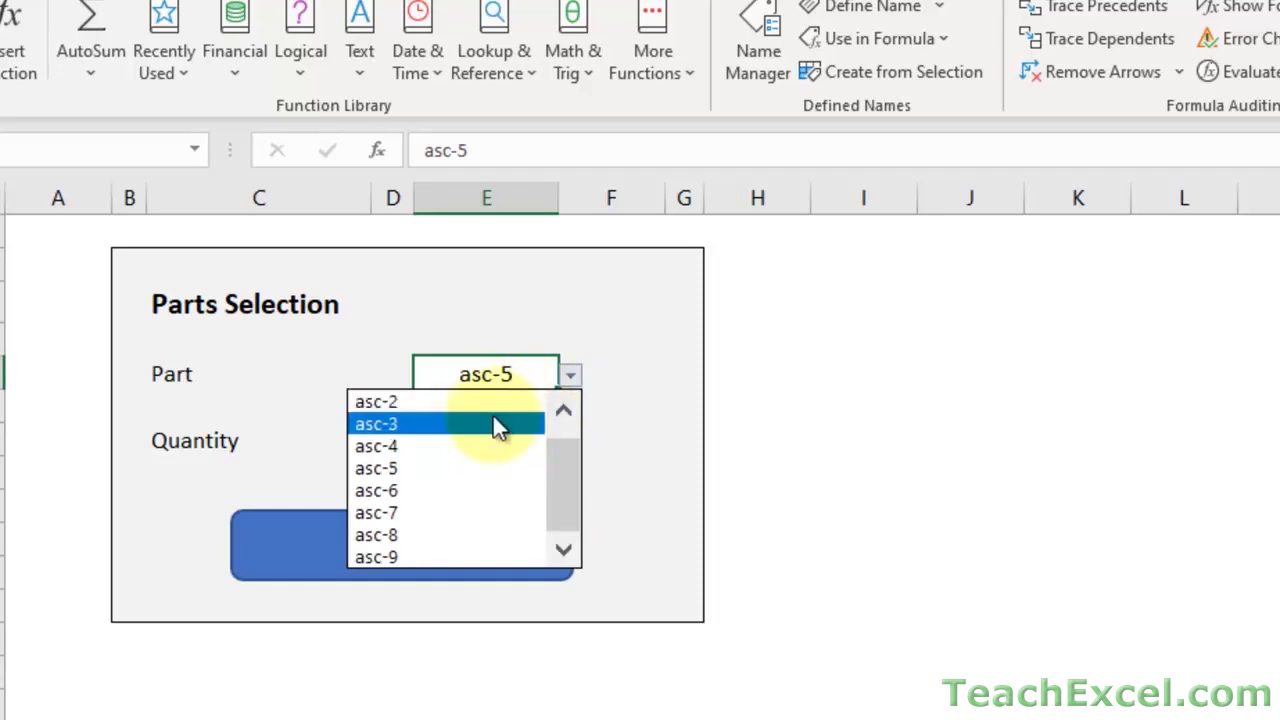
{"action": "key", "text": "Escape"}
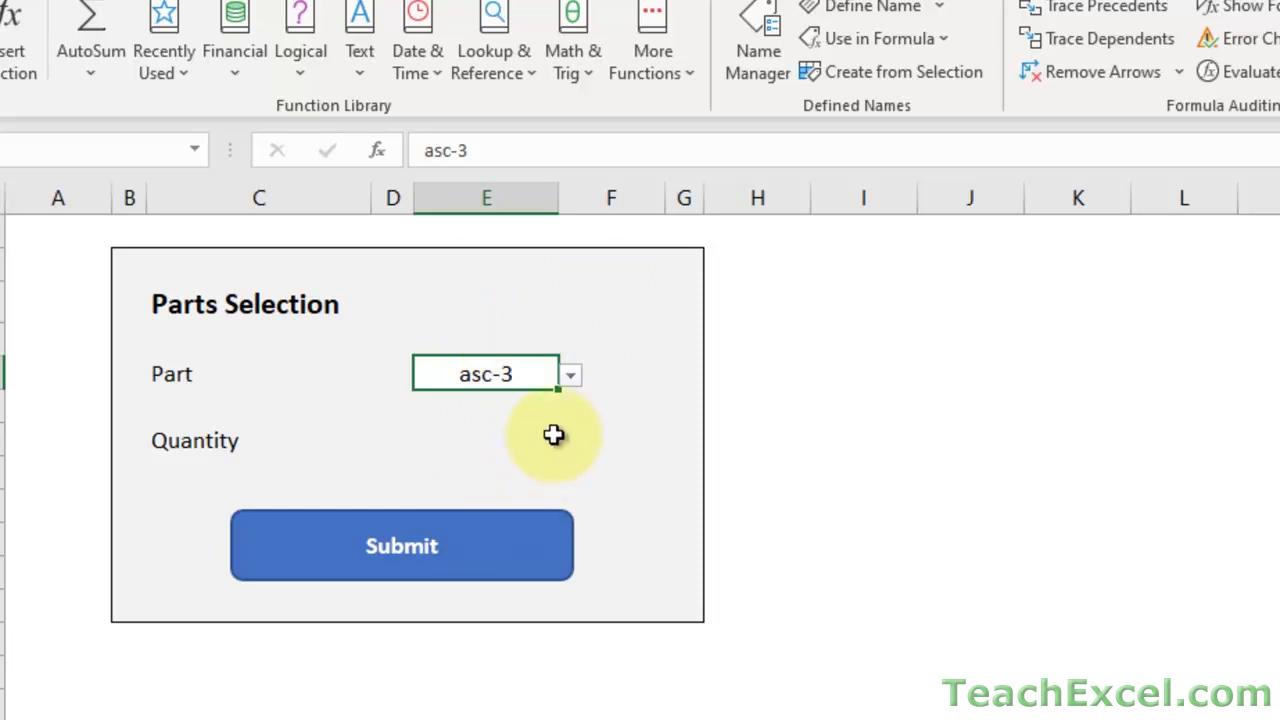
{"action": "left_click", "coordinate": [571, 376]}
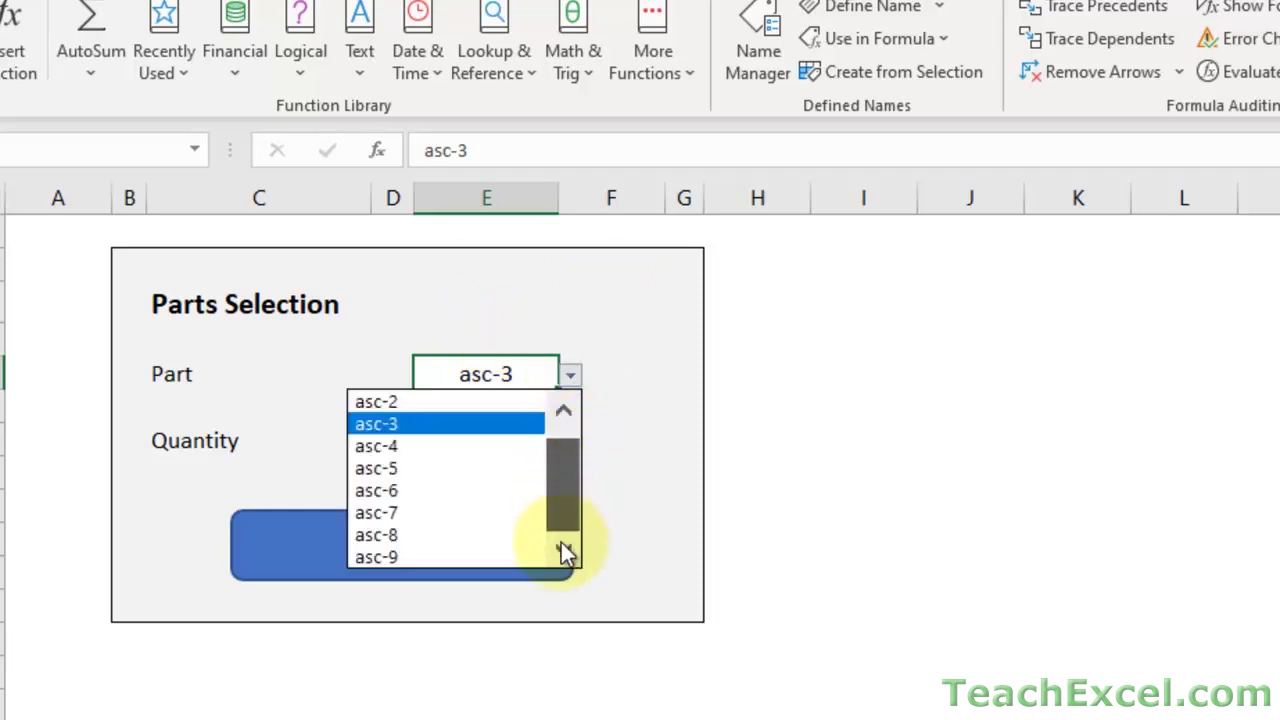
{"action": "key", "text": "Escape"}
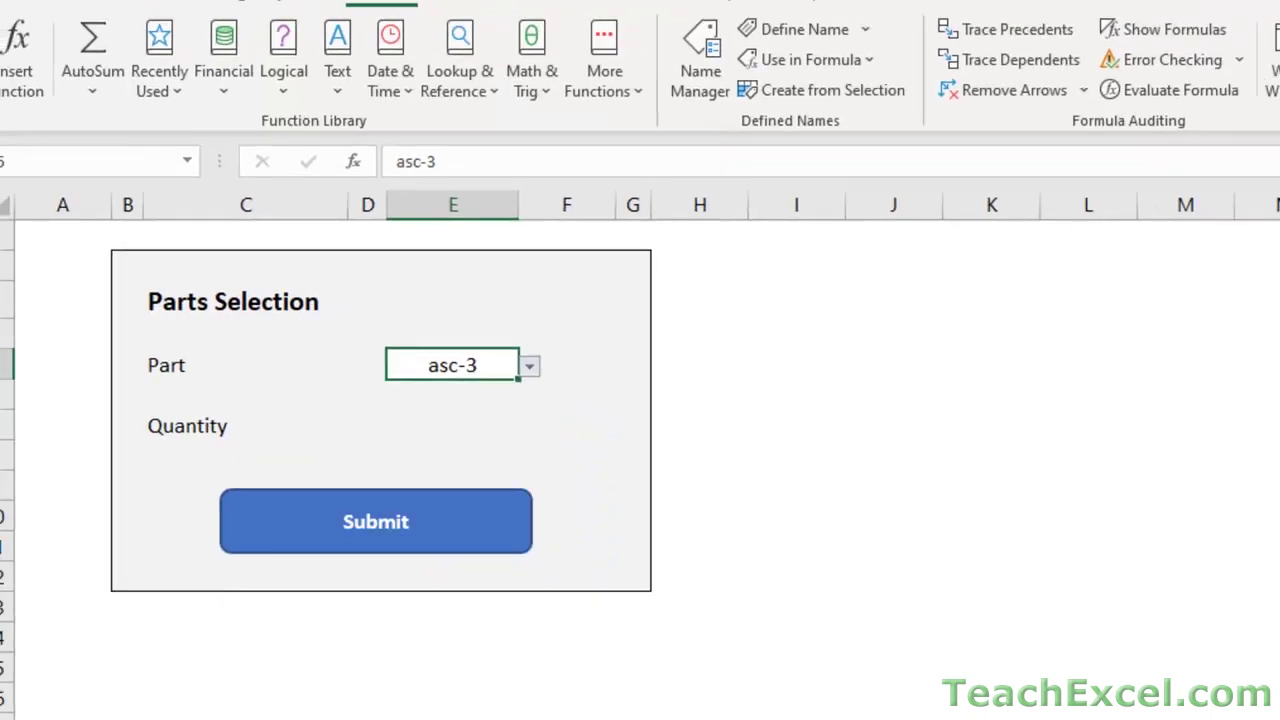
- Add part asc-10 with quantity 23 in row 11, directly below PartsTable on the Data - Table sheet
{"action": "left_click", "coordinate": [430, 683]}
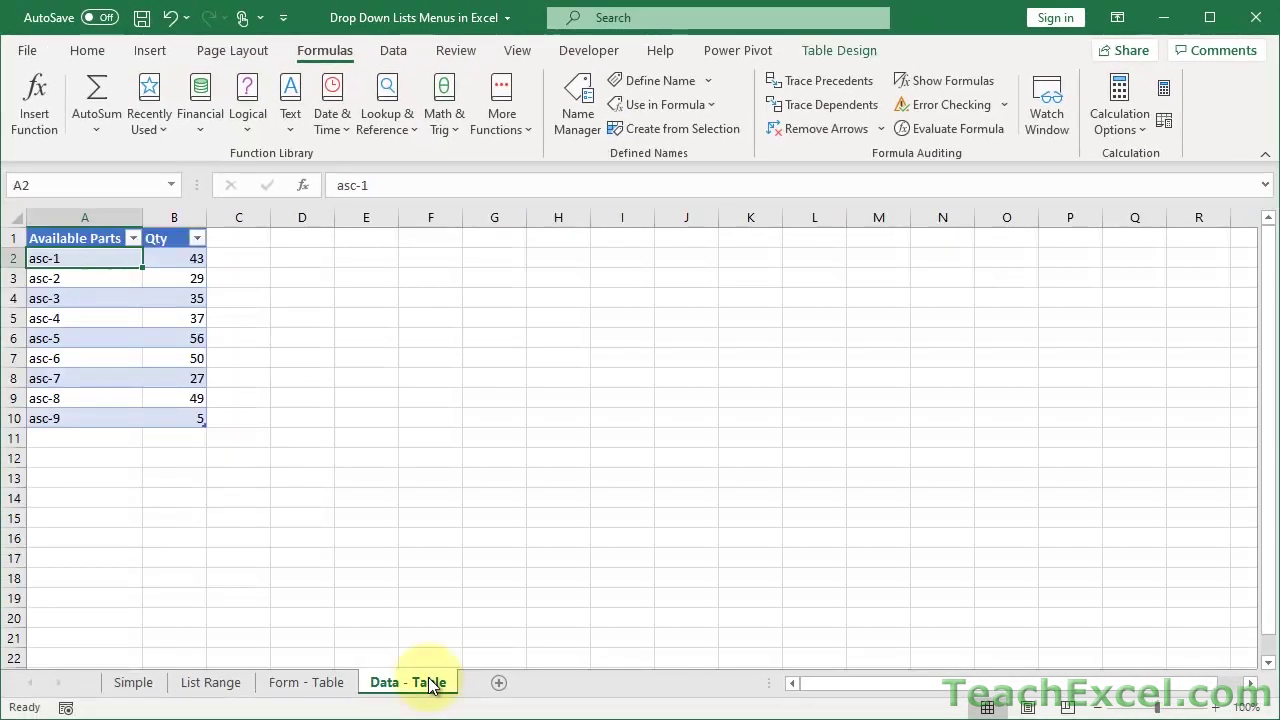
{"action": "left_click", "coordinate": [116, 438]}
{"action": "type", "text": "asc"}
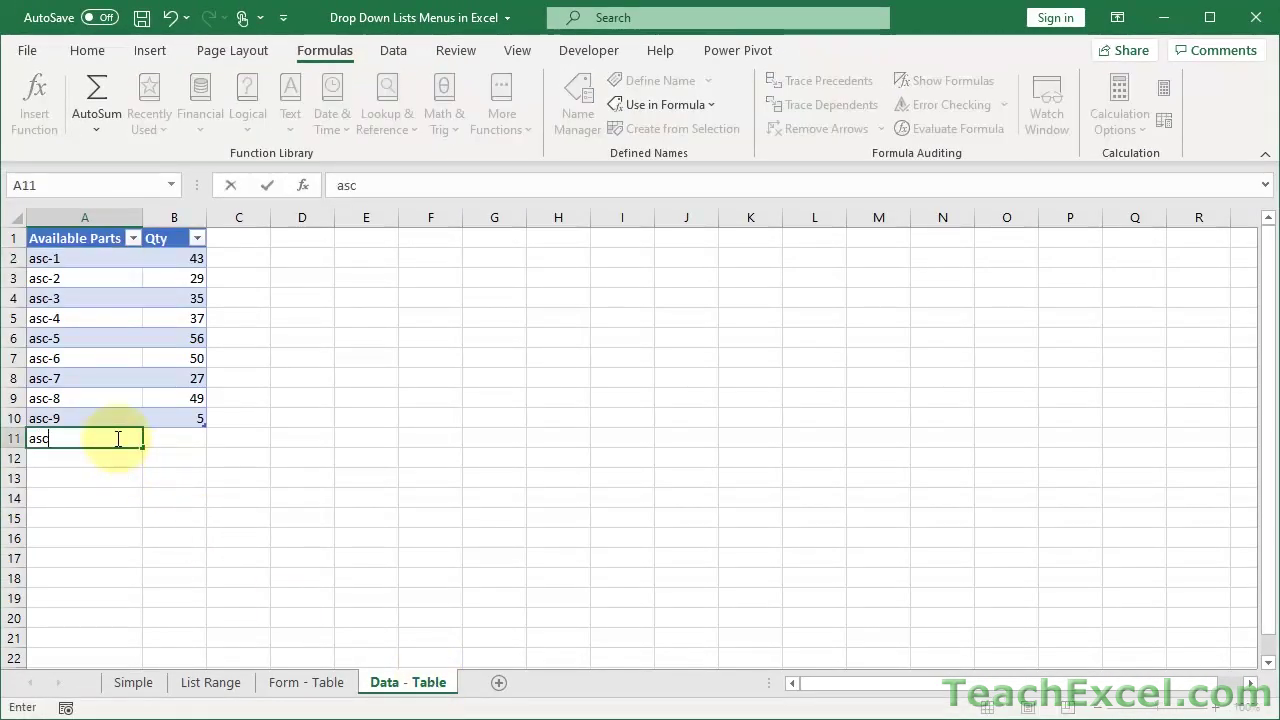
{"action": "type", "text": "-10"}
{"action": "key", "text": "Tab"}
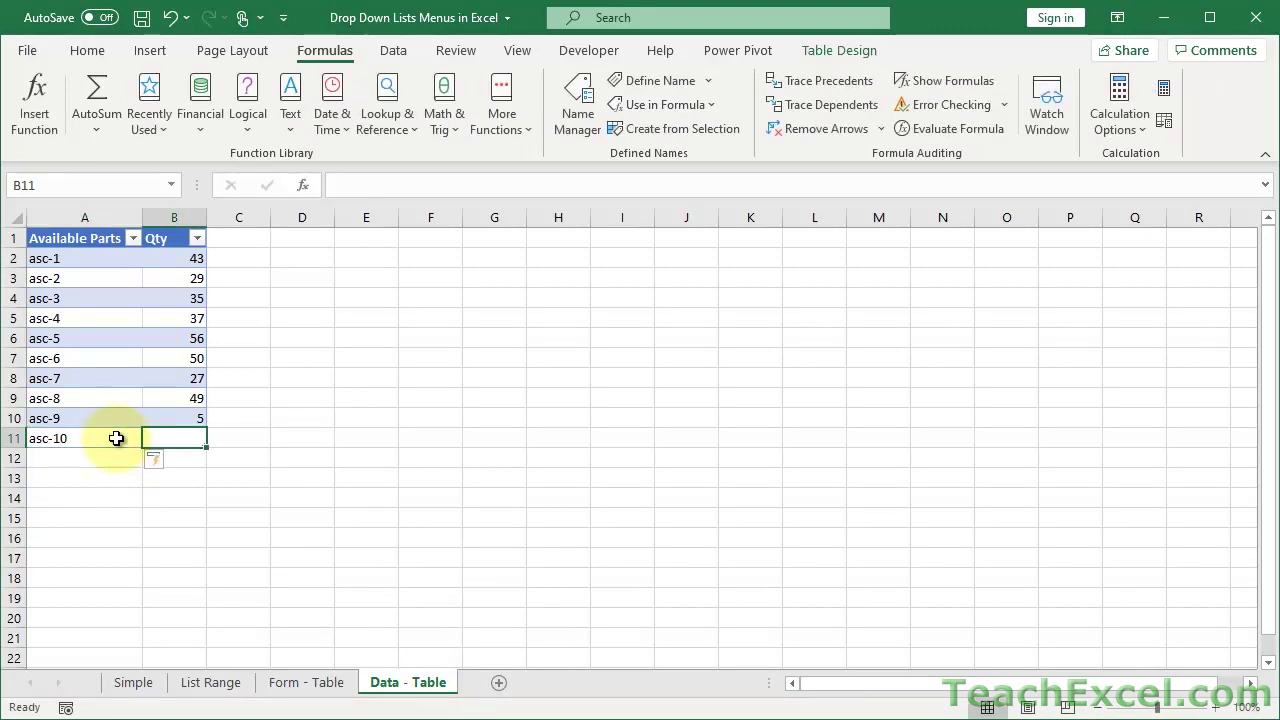
{"action": "type", "text": "23"}
{"action": "key", "text": "Return"}
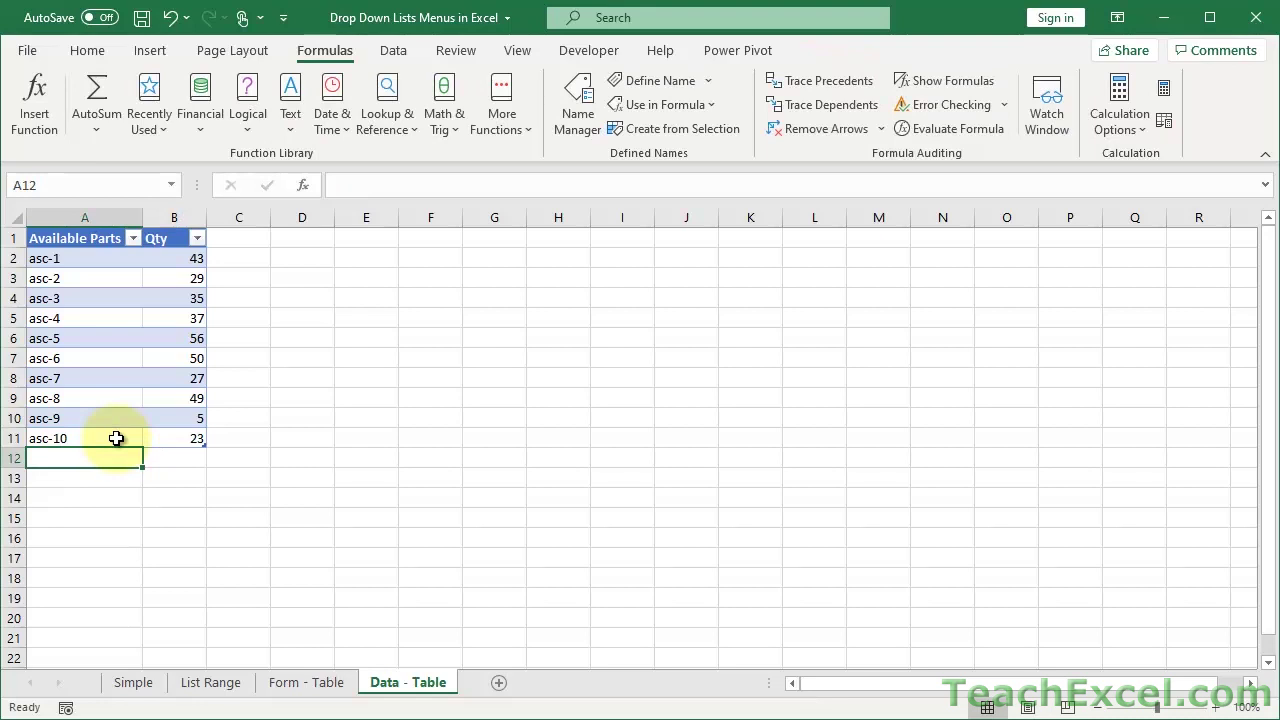
- Choose asc-10 from the Part field's drop-down list on the Form - Table sheet
{"action": "left_click", "coordinate": [304, 686]}
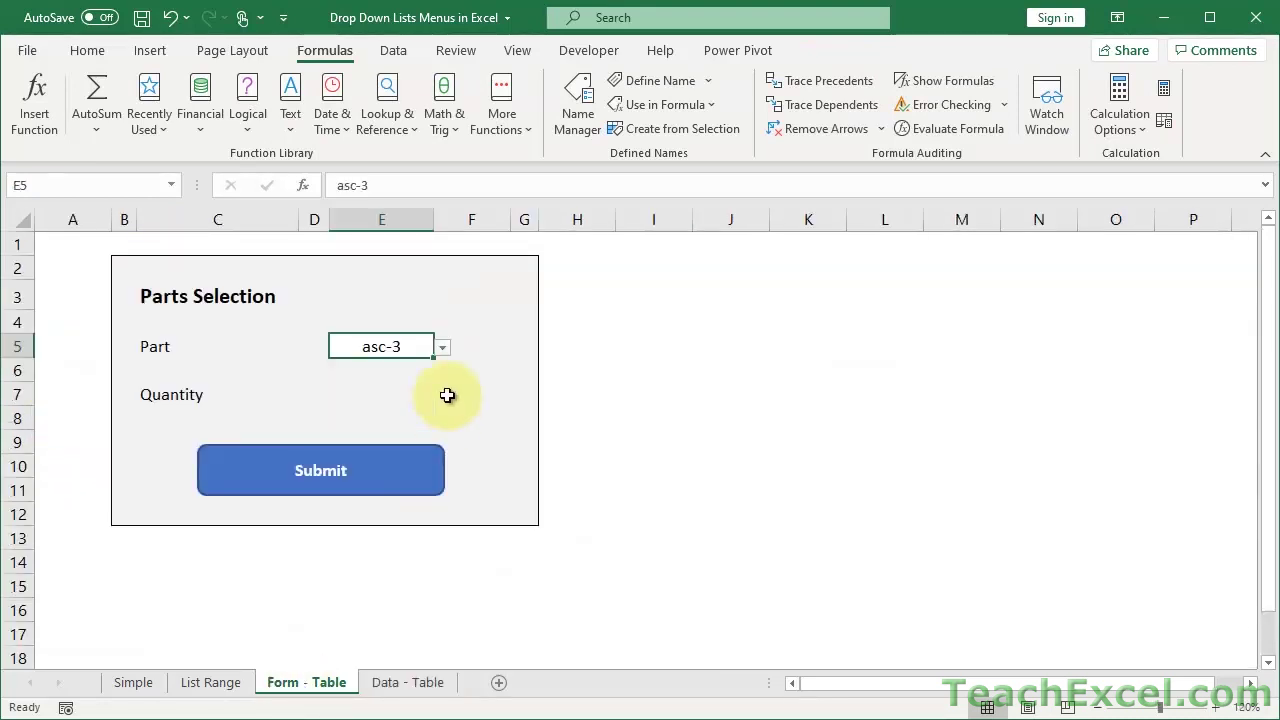
{"action": "left_click", "coordinate": [443, 347]}
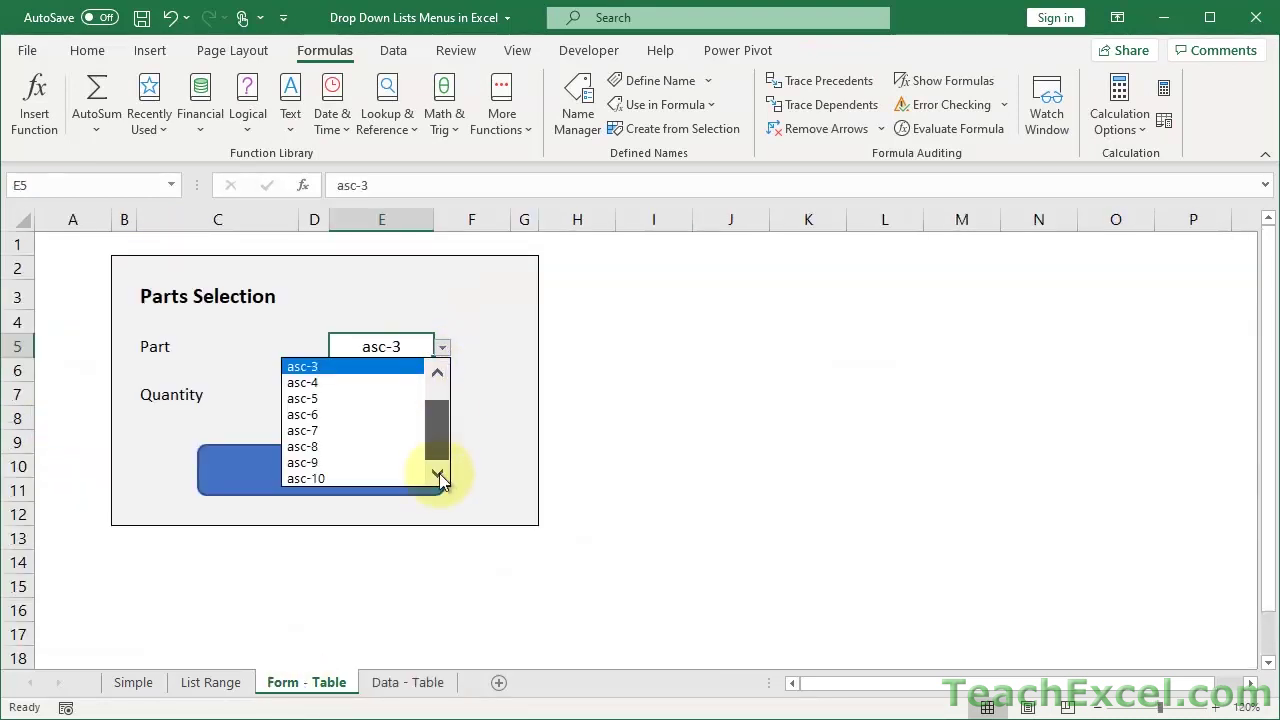
{"action": "left_click", "coordinate": [333, 484]}
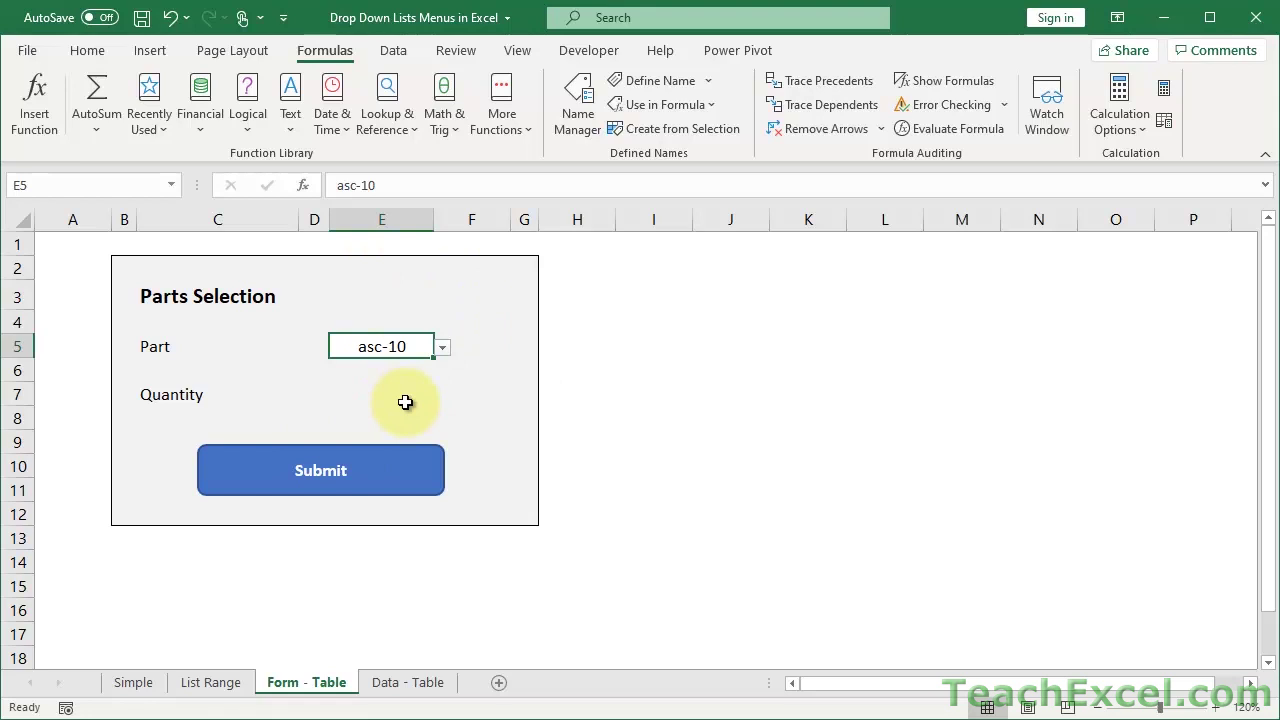
- Enter the formula =VLOOKUP(E5,PartsTable,2,FALSE) in the Quantity field, cell E7, on the Form - Table sheet
{"action": "left_click", "coordinate": [401, 690]}
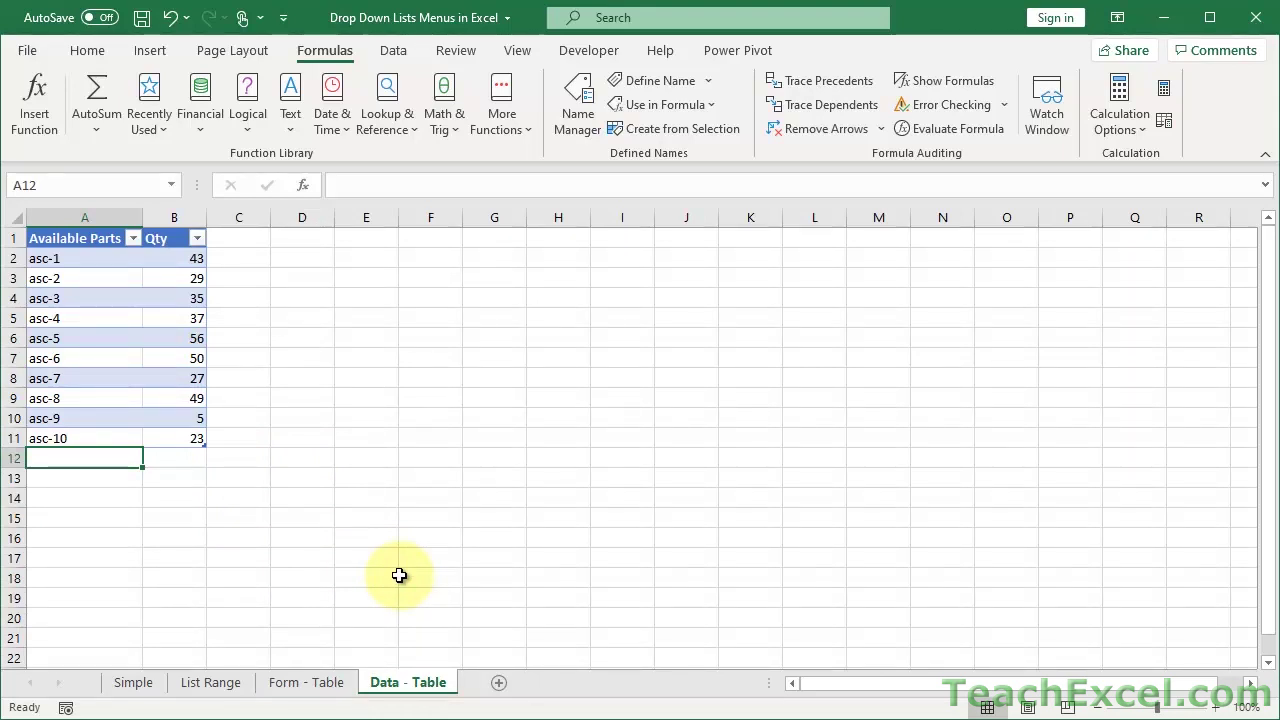
{"action": "left_click", "coordinate": [304, 686]}
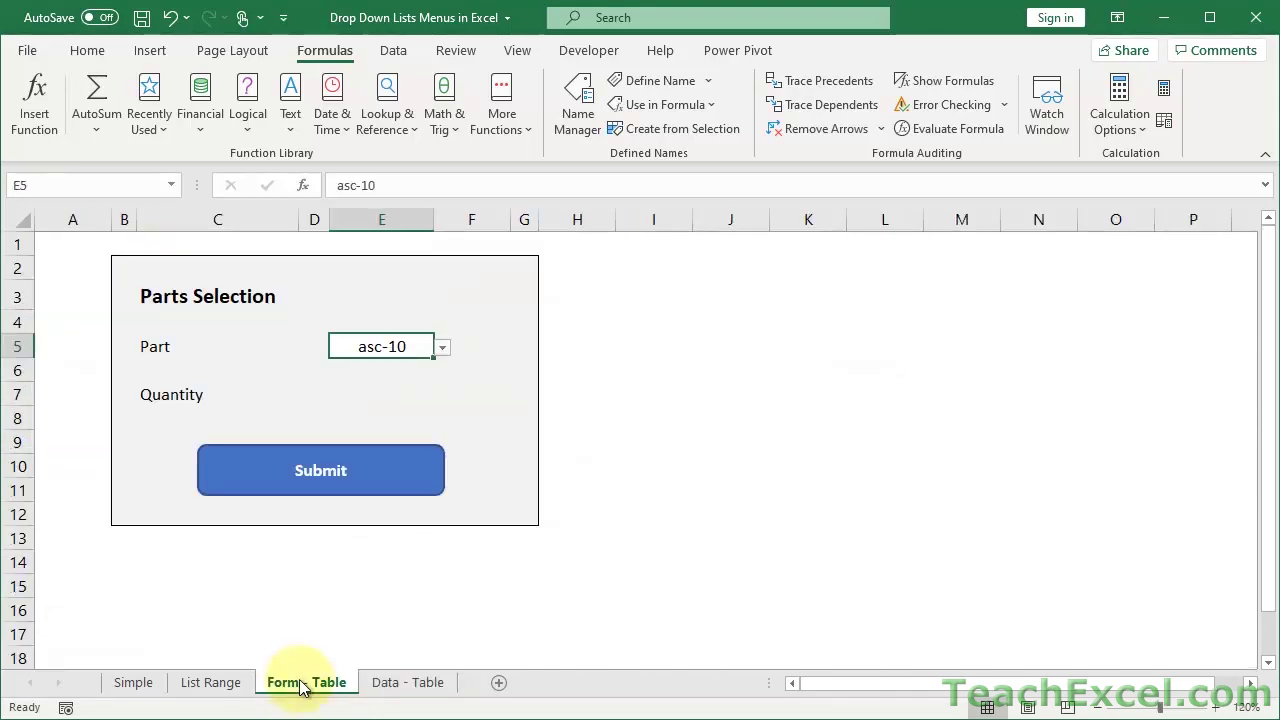
{"action": "left_click", "coordinate": [343, 397]}
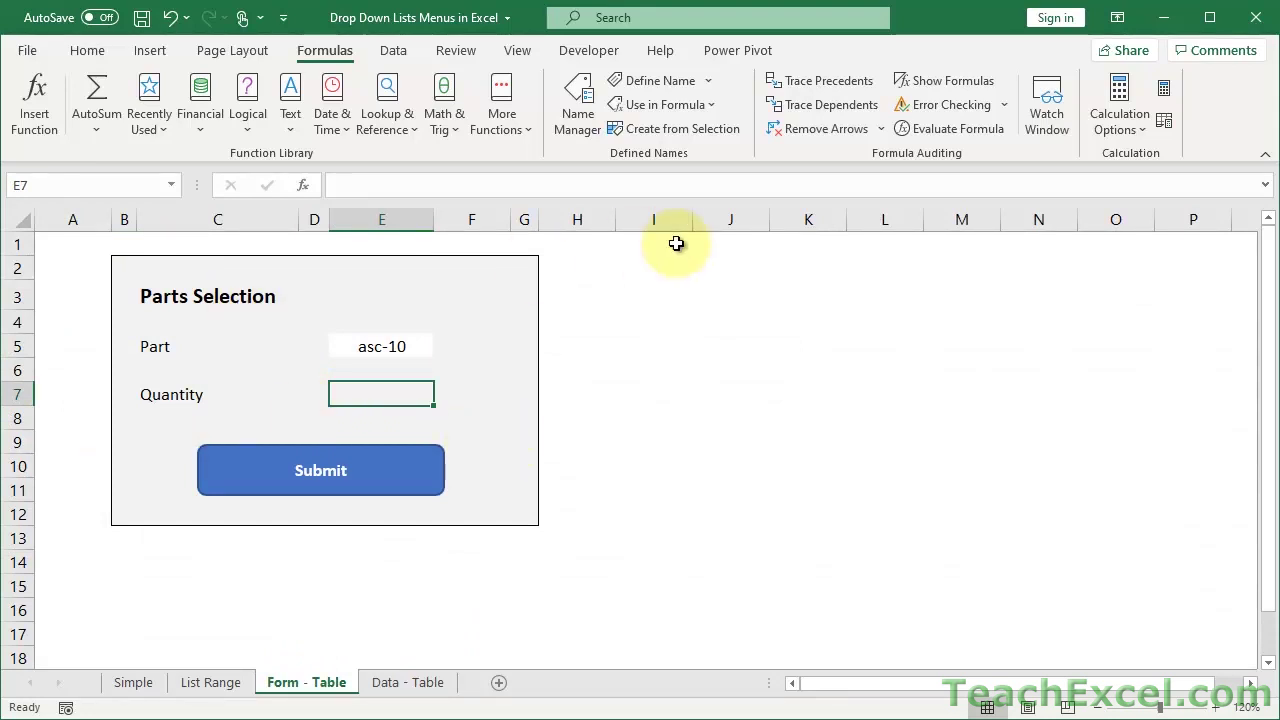
{"action": "type", "text": "=vl"}
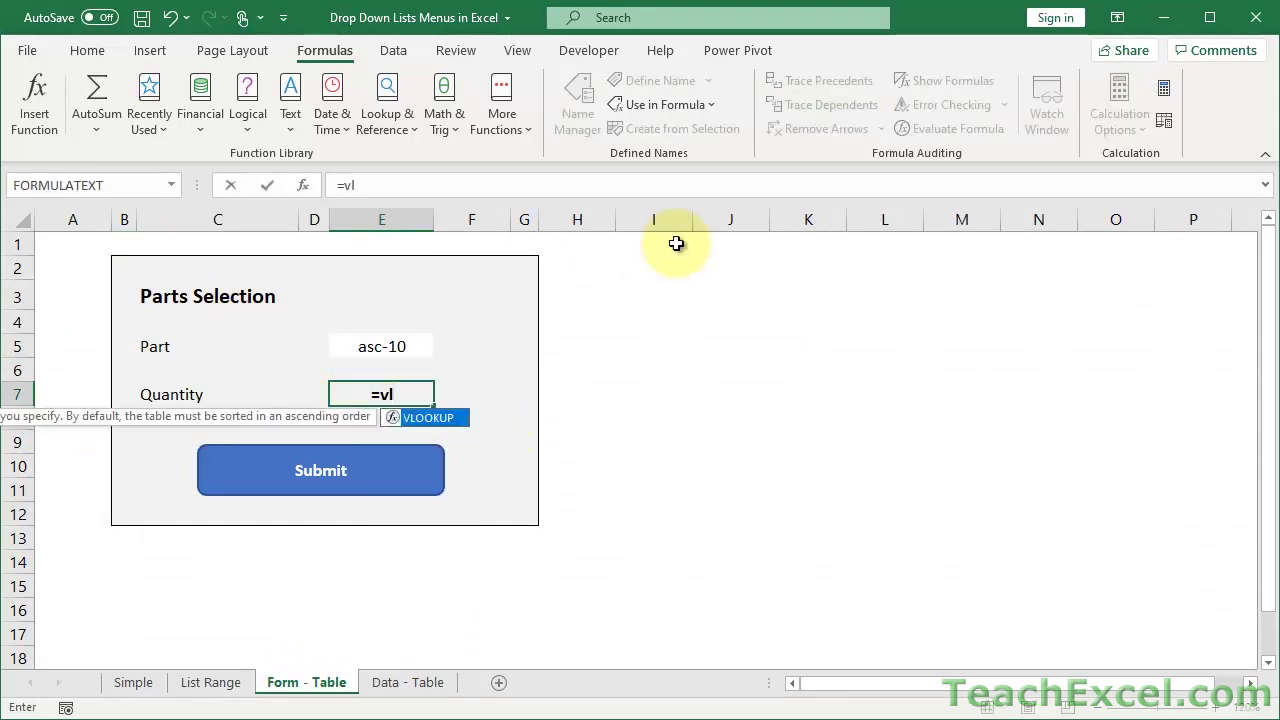
{"action": "key", "text": "Tab"}
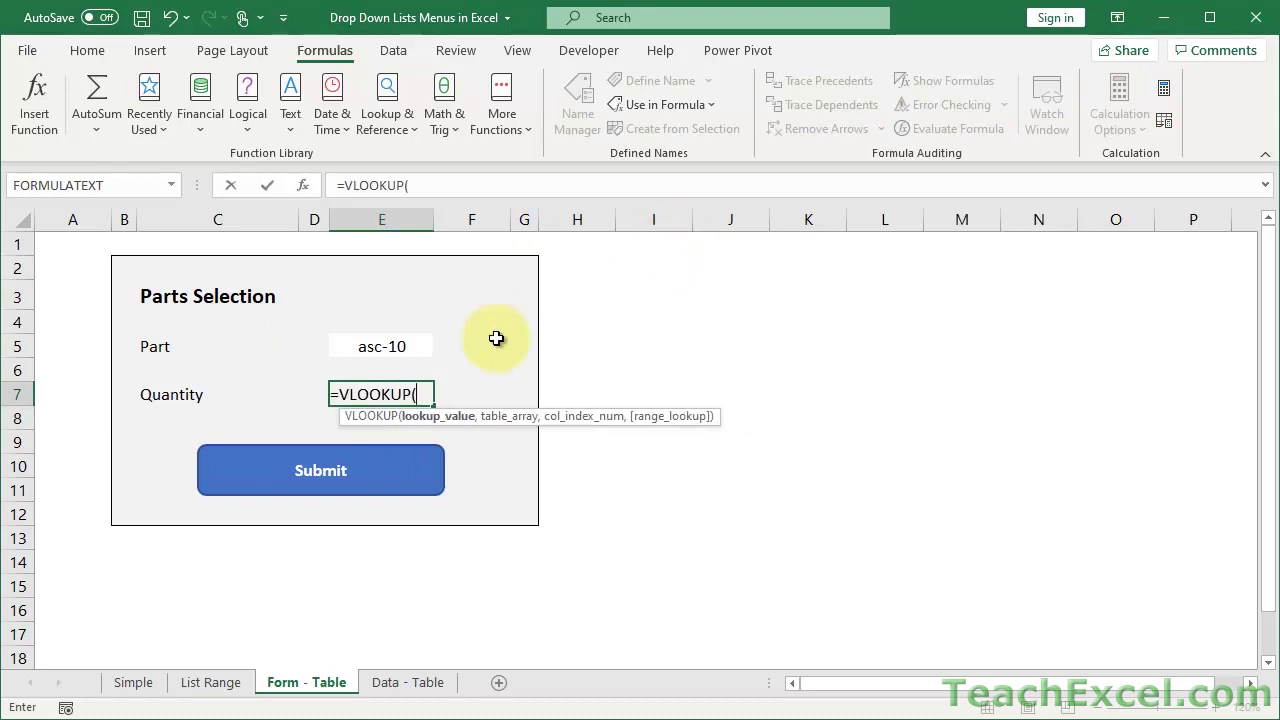
{"action": "left_click", "coordinate": [406, 347]}
{"action": "type", "text": ","}
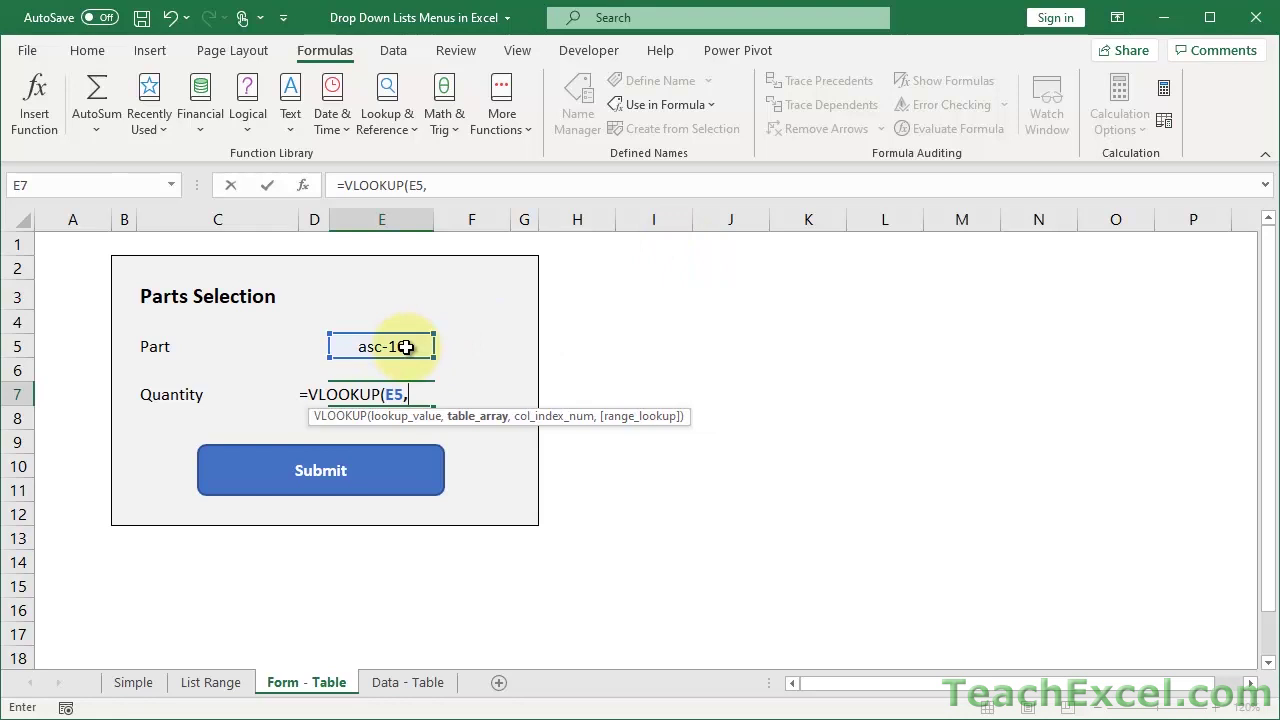
{"action": "type", "text": "part"}
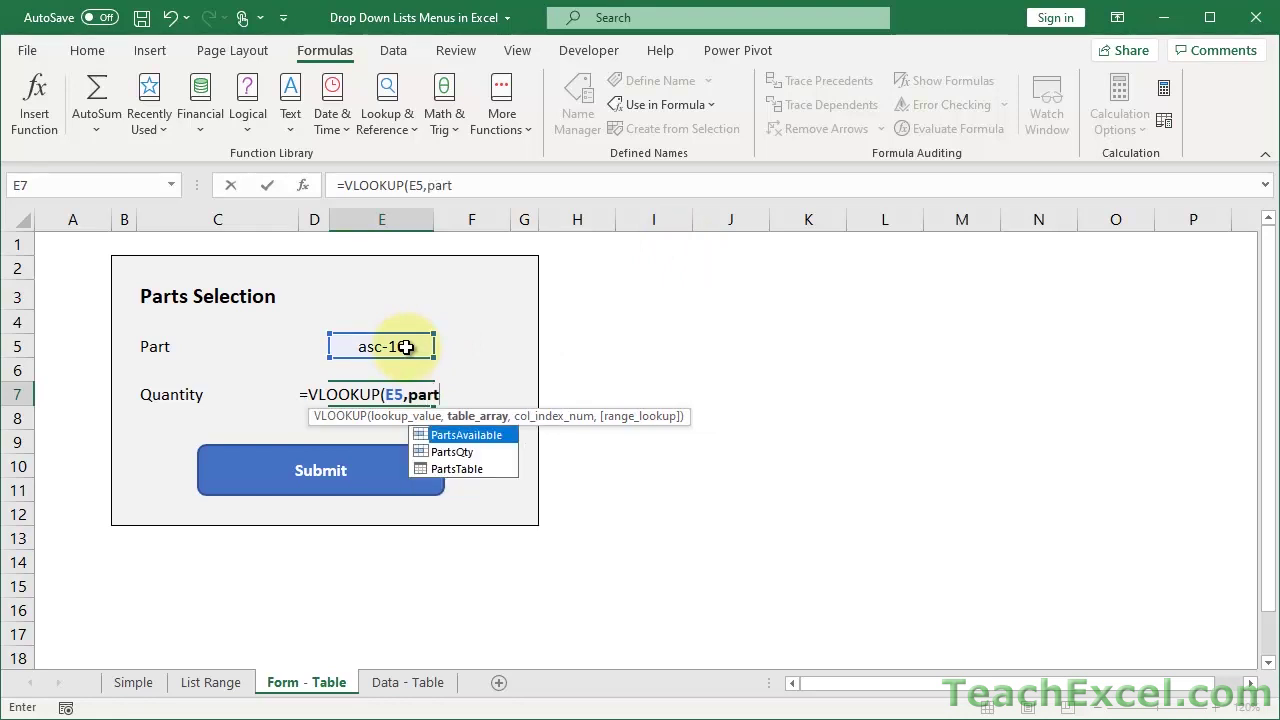
{"action": "double_click", "coordinate": [470, 469]}
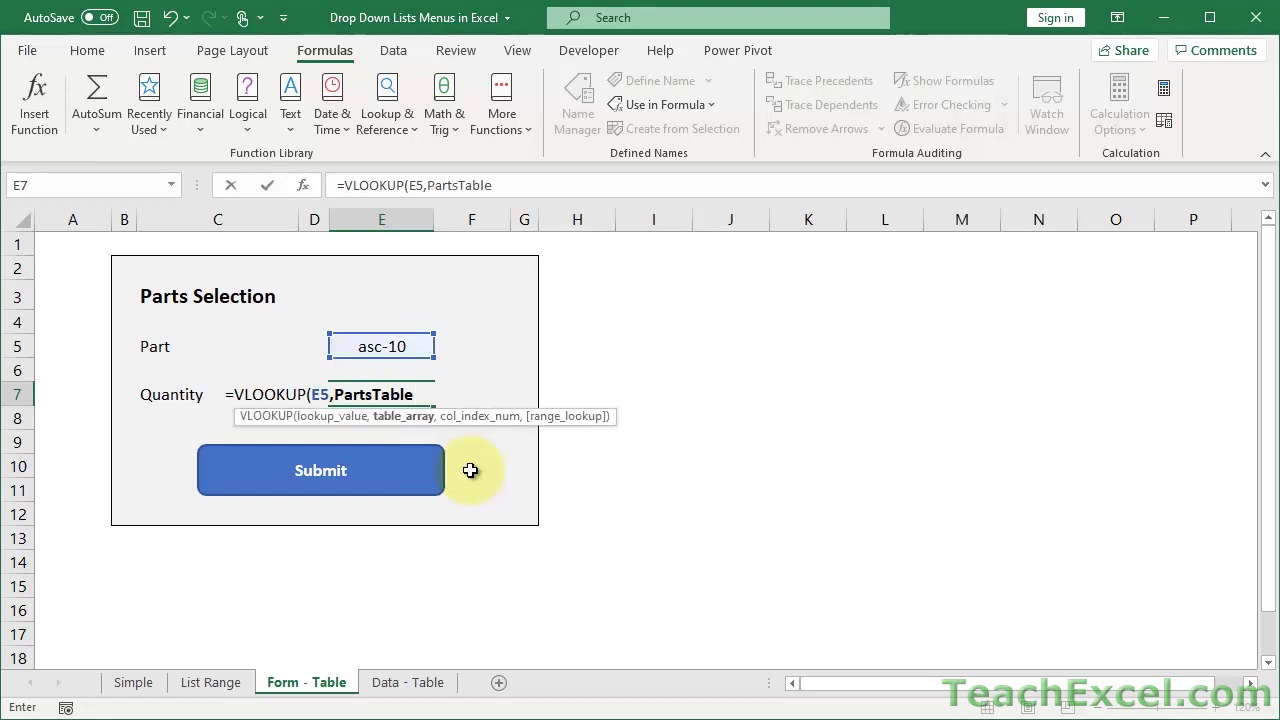
{"action": "type", "text": ","}
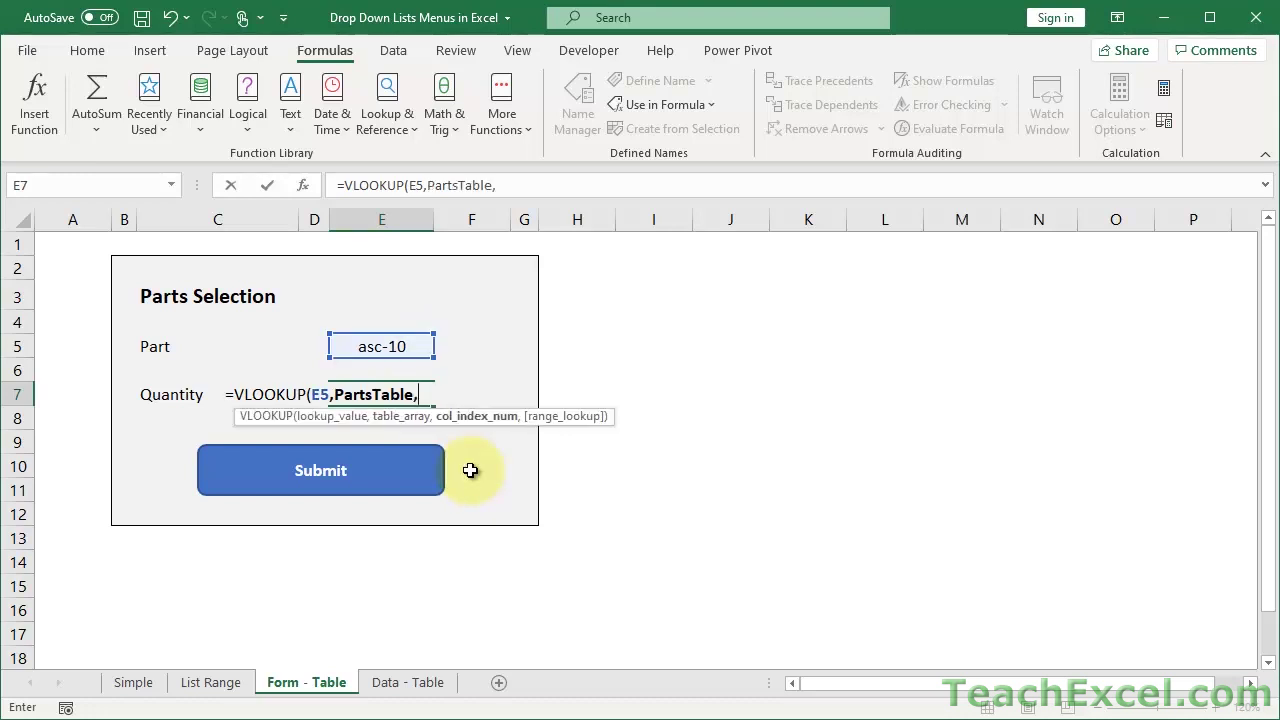
{"action": "type", "text": "2,false"}
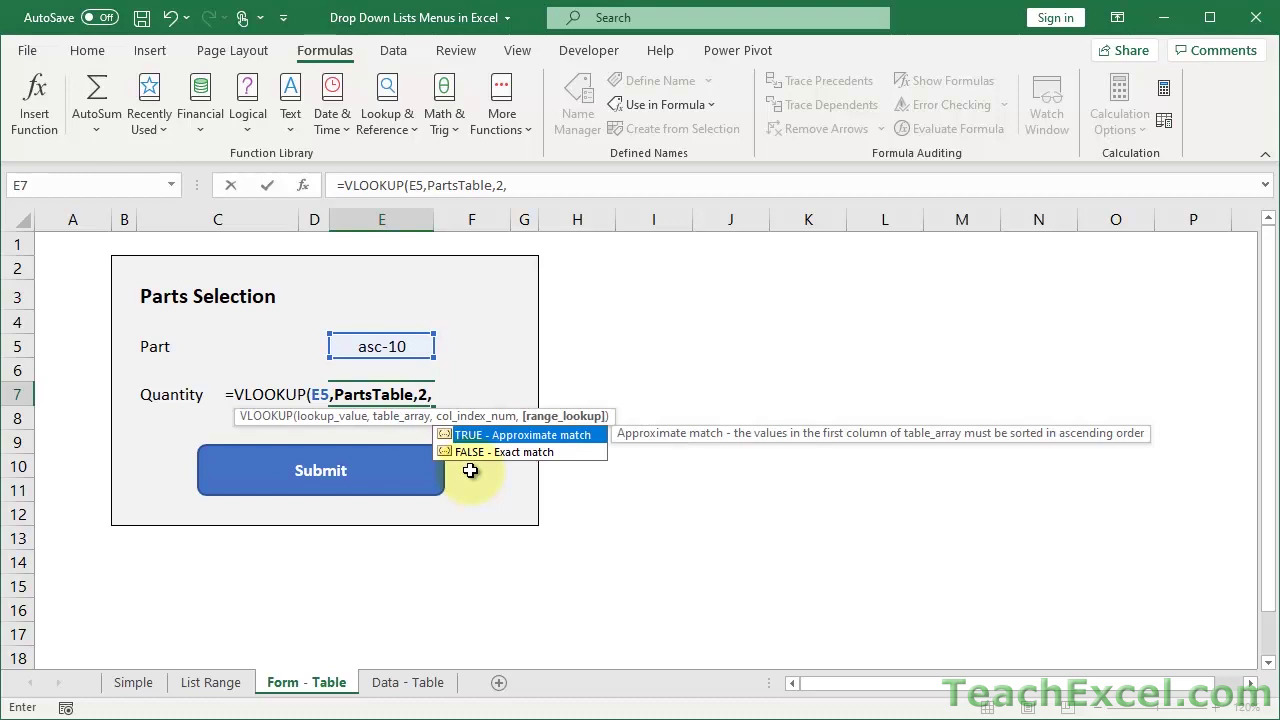
{"action": "type", "text": ")"}
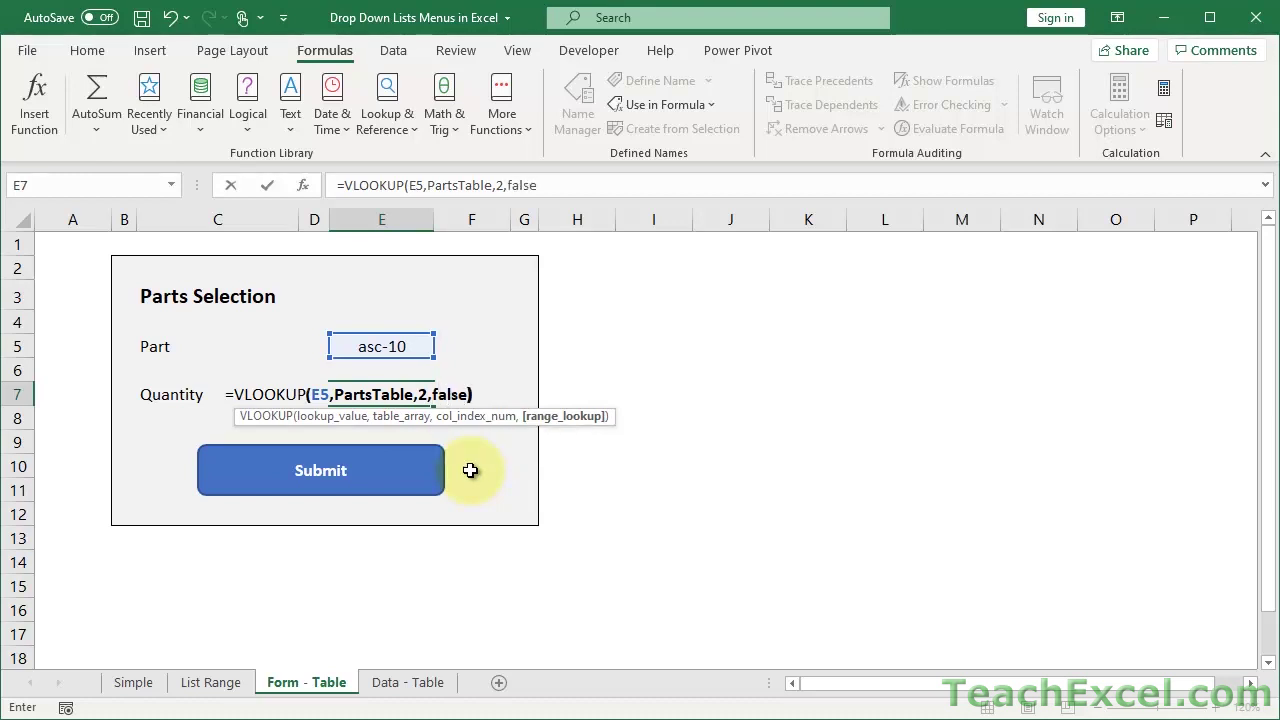
{"action": "key", "text": "Return"}
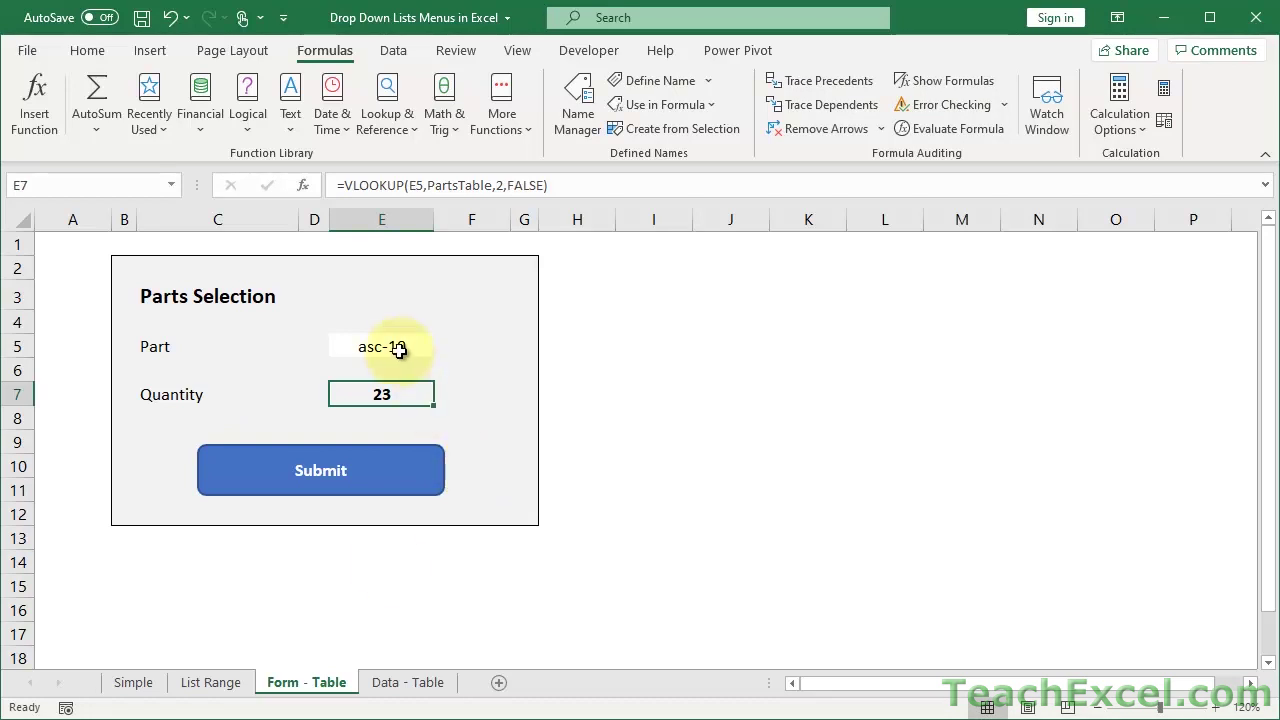
- Check the looked-up quantity against the Data - Table sheet, and change the form's Part selection to asc-4
{"action": "left_click", "coordinate": [383, 688]}
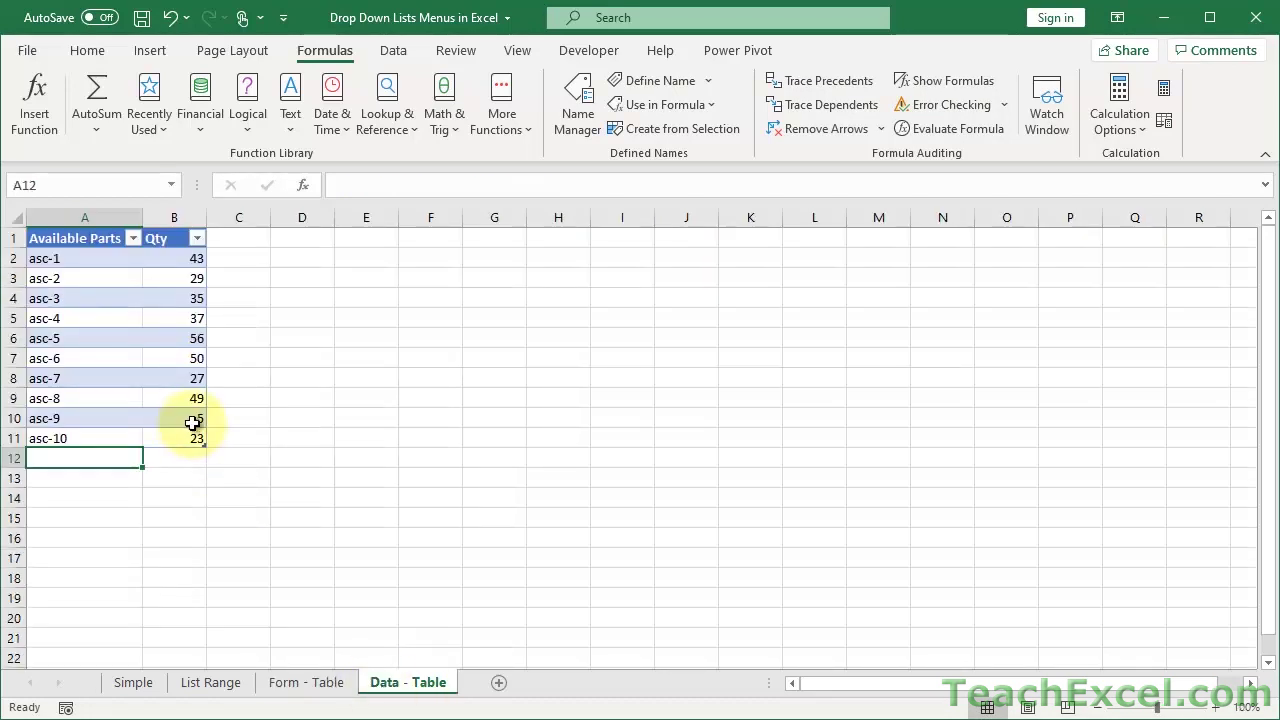
{"action": "left_click", "coordinate": [306, 682]}
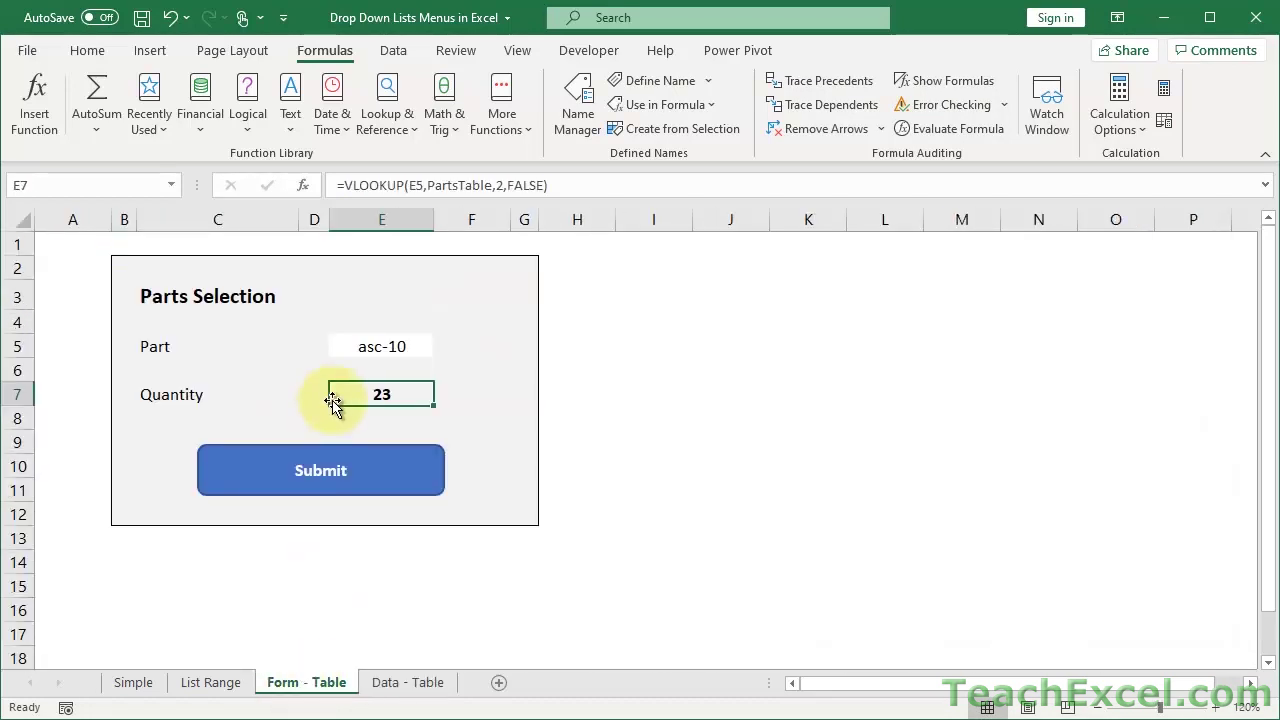
{"action": "left_click", "coordinate": [358, 350]}
{"action": "left_click", "coordinate": [442, 347]}
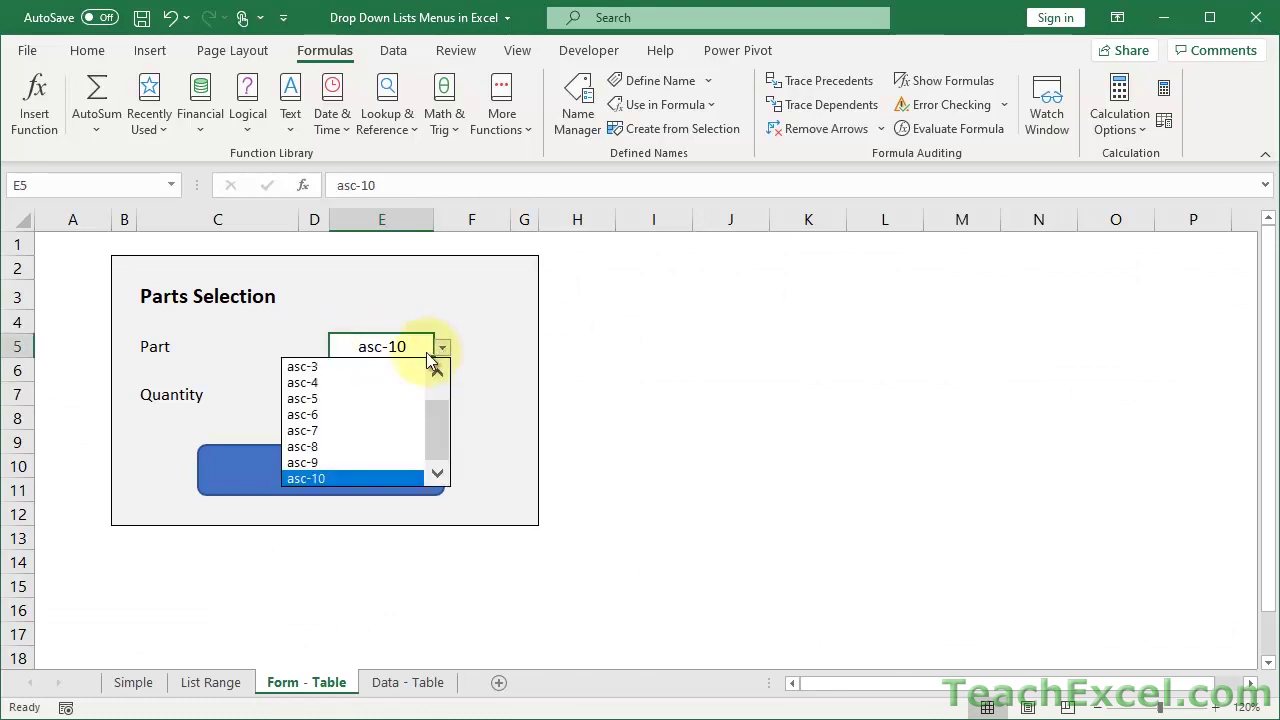
{"action": "left_click", "coordinate": [403, 378]}
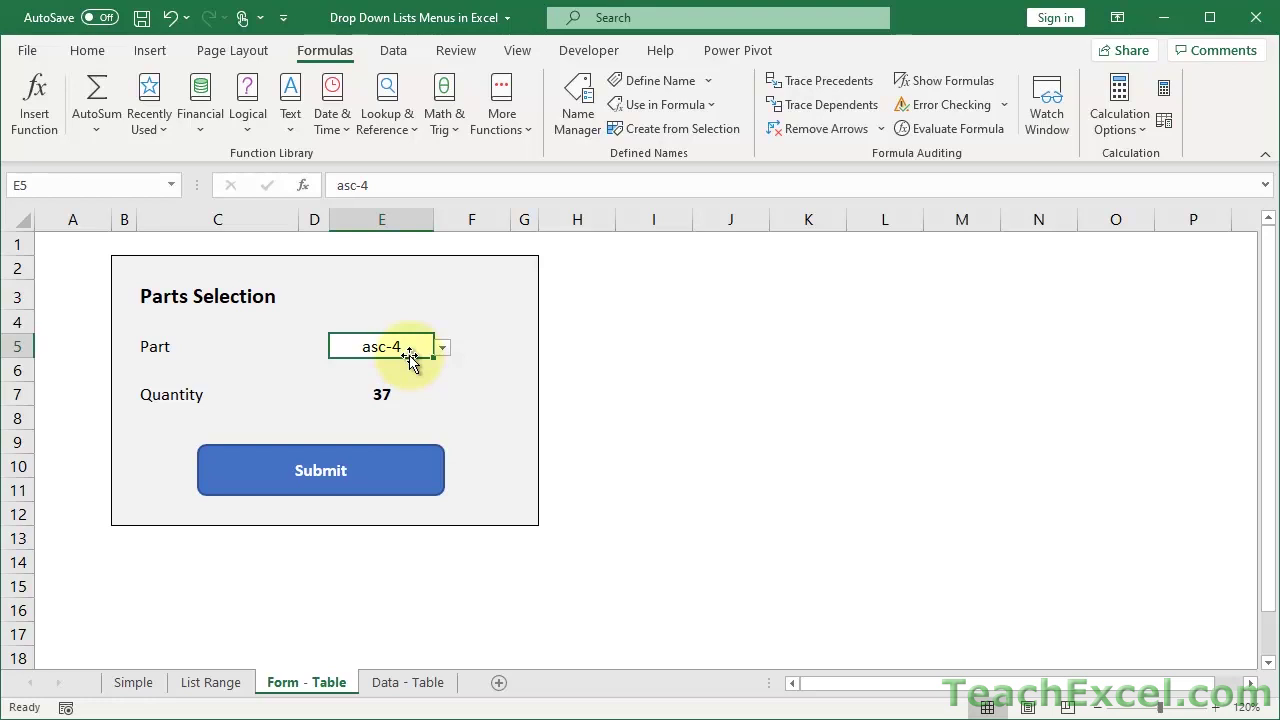
- Clear the Part field and change the Quantity formula in E7 to =IFERROR(VLOOKUP(E5,PartsTable,2,FALSE),"")
{"action": "key", "text": "Delete"}
{"action": "double_click", "coordinate": [362, 395]}
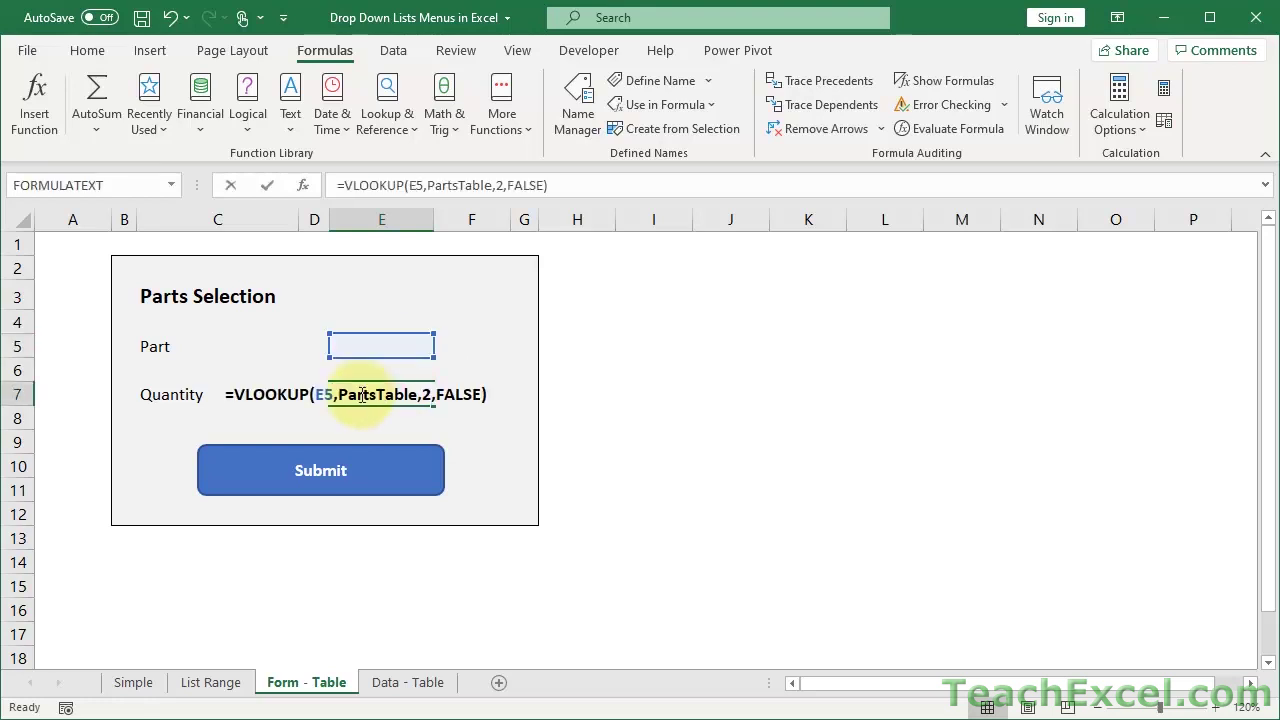
{"action": "left_click_drag", "start_coordinate": [362, 395], "coordinate": [222, 395]}
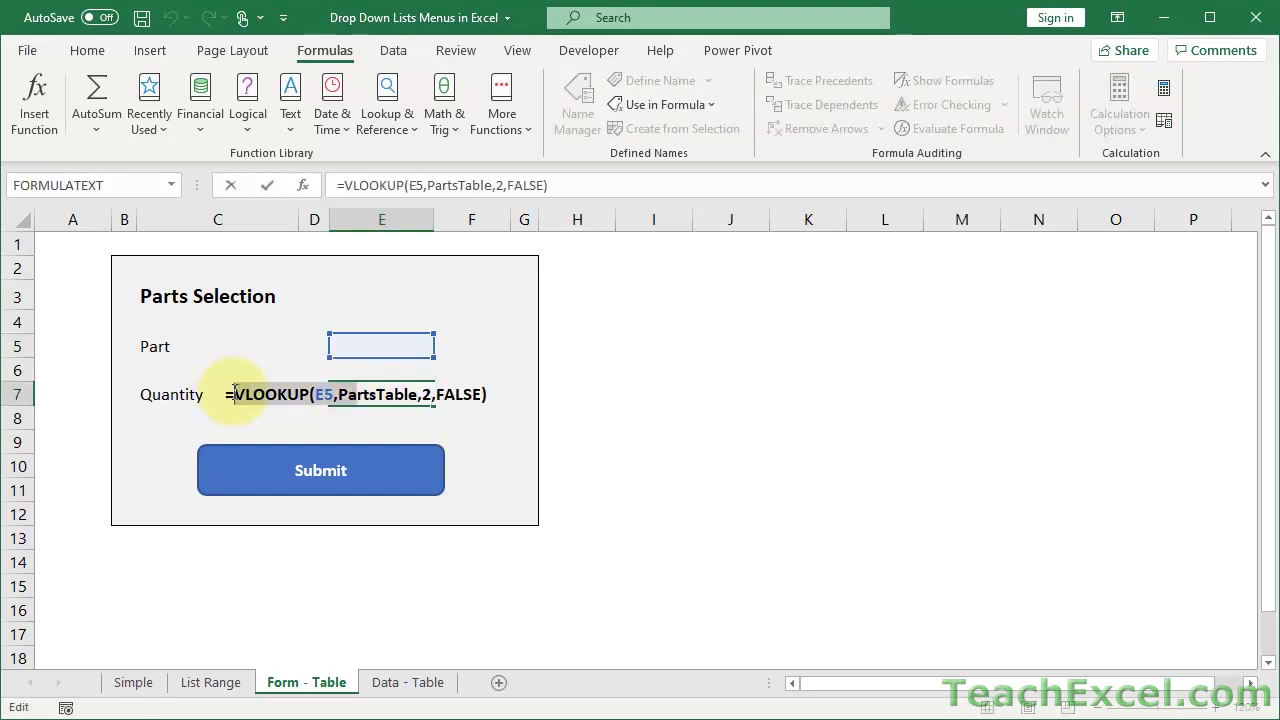
{"action": "left_click", "coordinate": [235, 394]}
{"action": "type", "text": "ifer"}
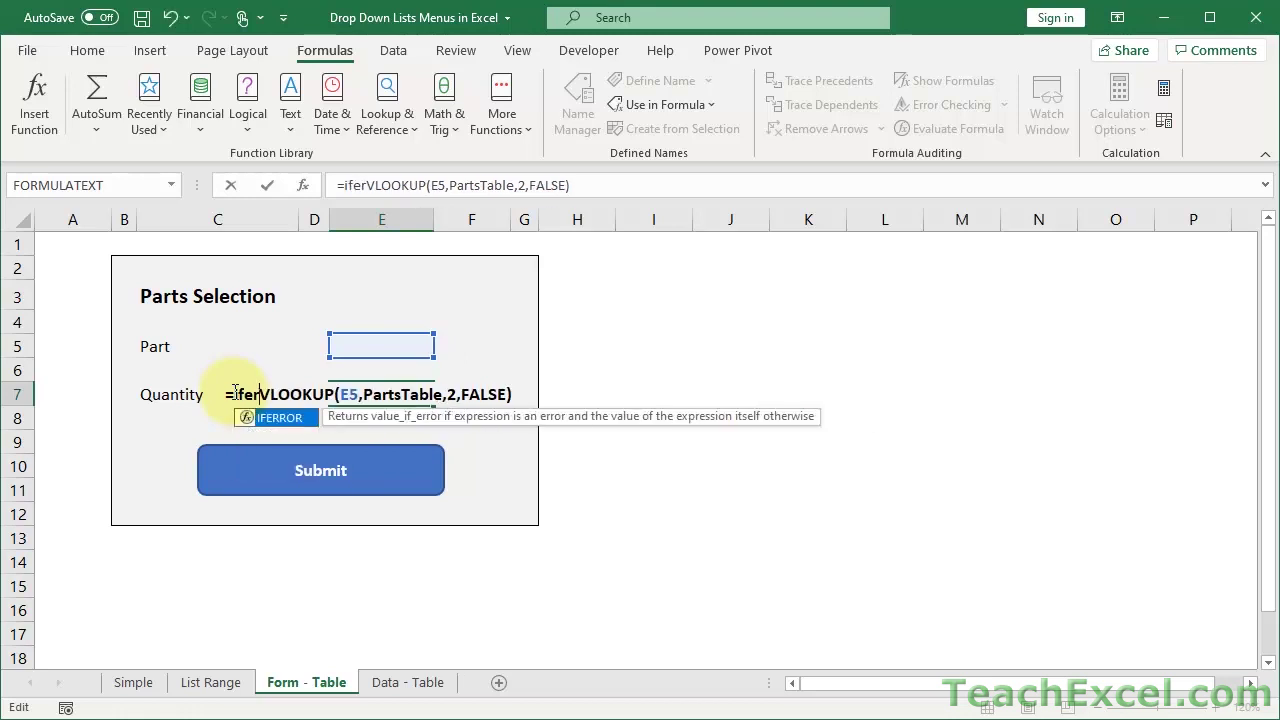
{"action": "key", "text": "Tab"}
{"action": "type", "text": "("}
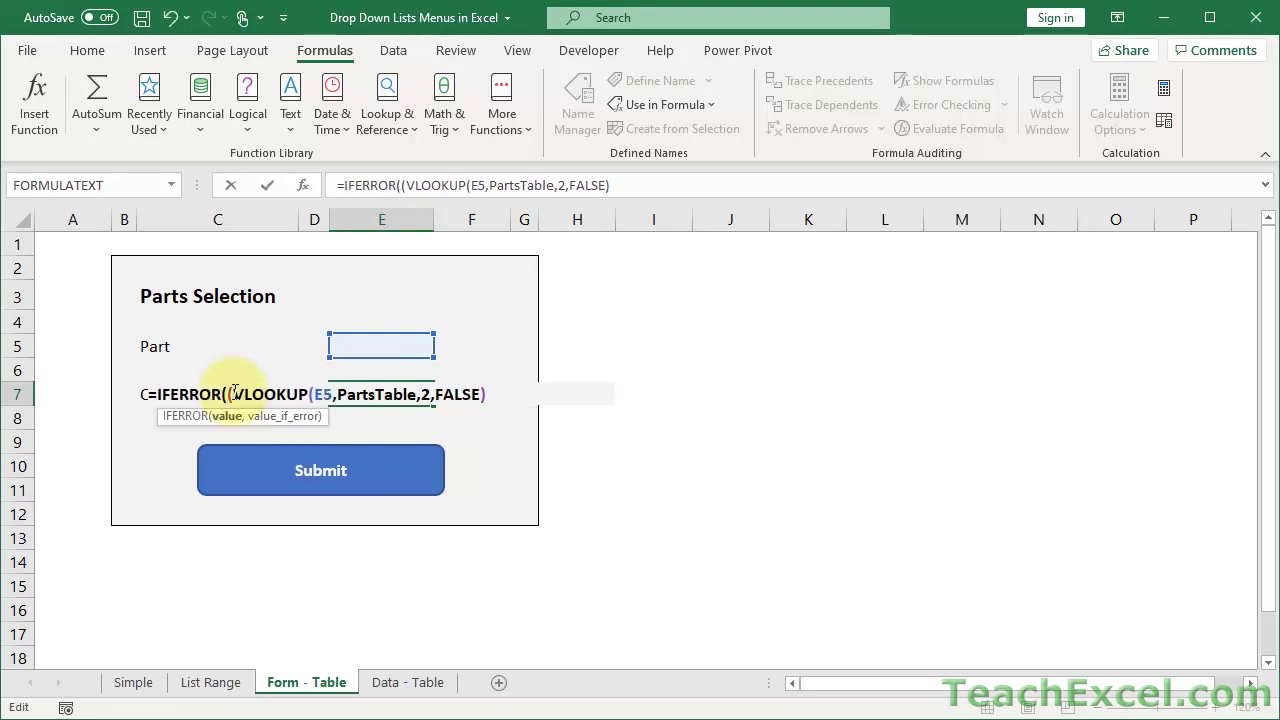
{"action": "key", "text": "BackSpace"}
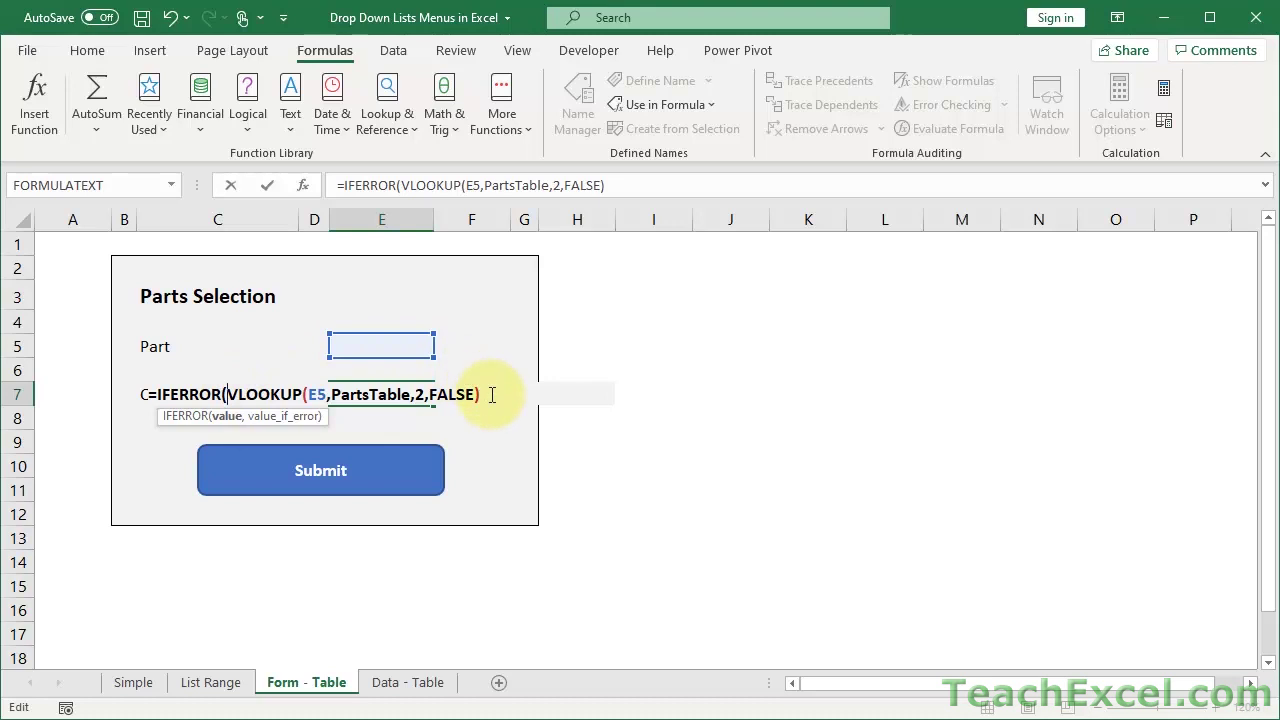
{"action": "type", "text": ",\"\")"}
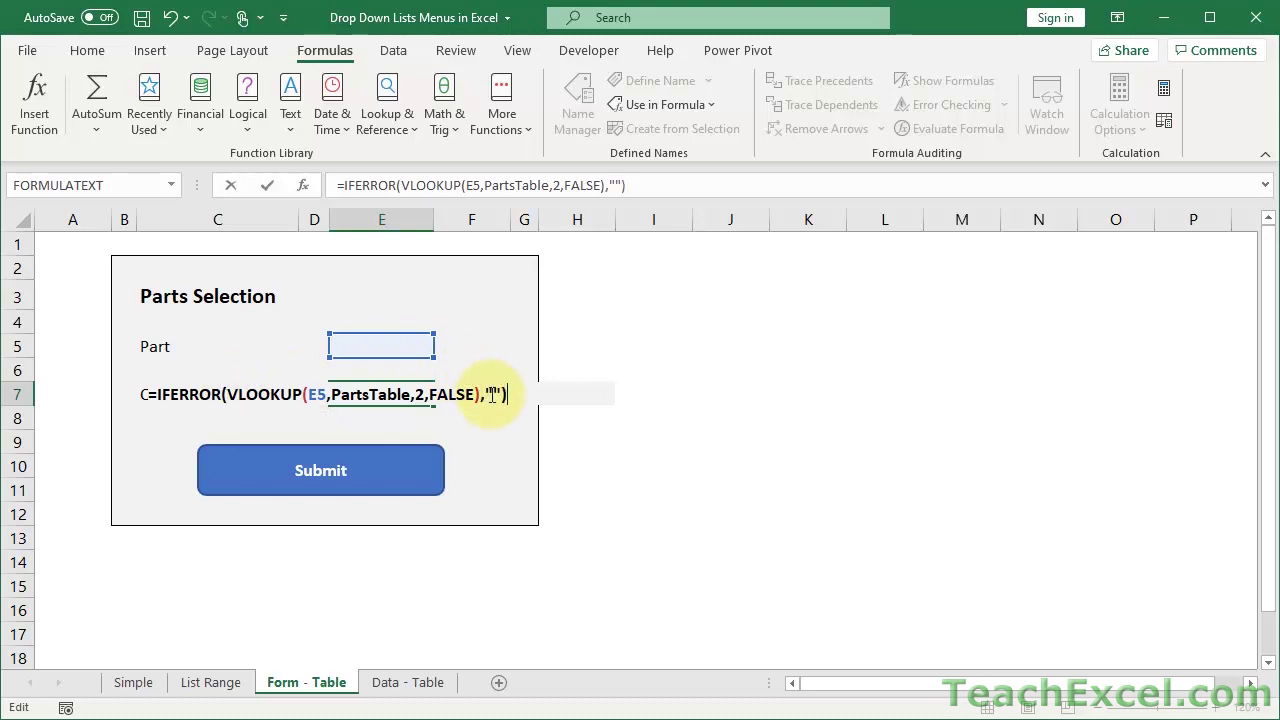
{"action": "key", "text": "ctrl+Return"}
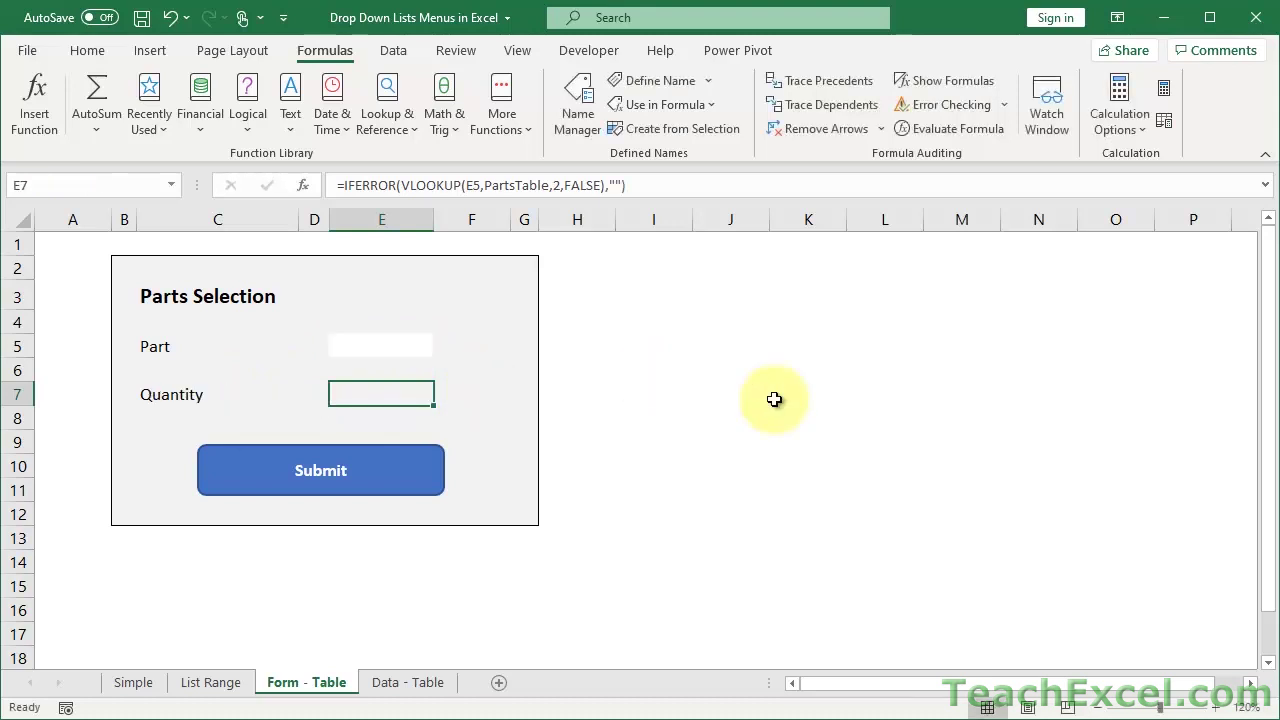
- Choose asc-6 from the Part field's drop-down list to test the Quantity lookup
{"action": "left_click", "coordinate": [406, 346]}
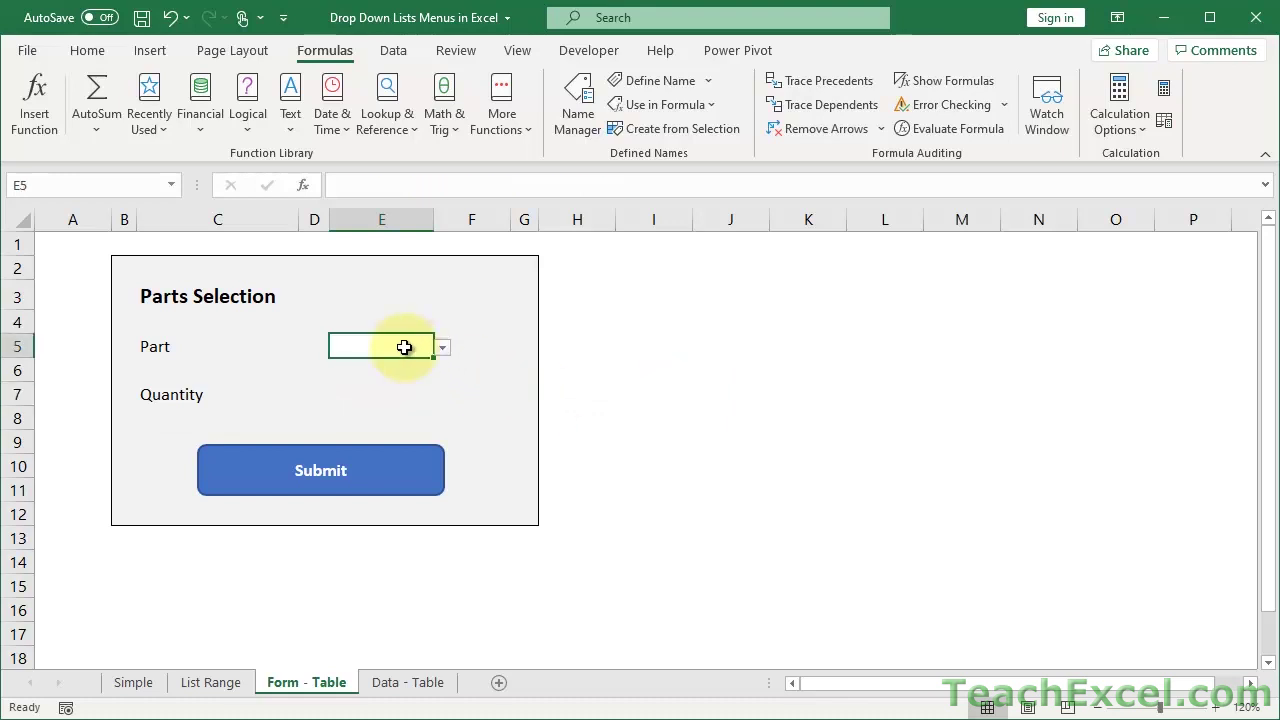
{"action": "left_click", "coordinate": [441, 347]}
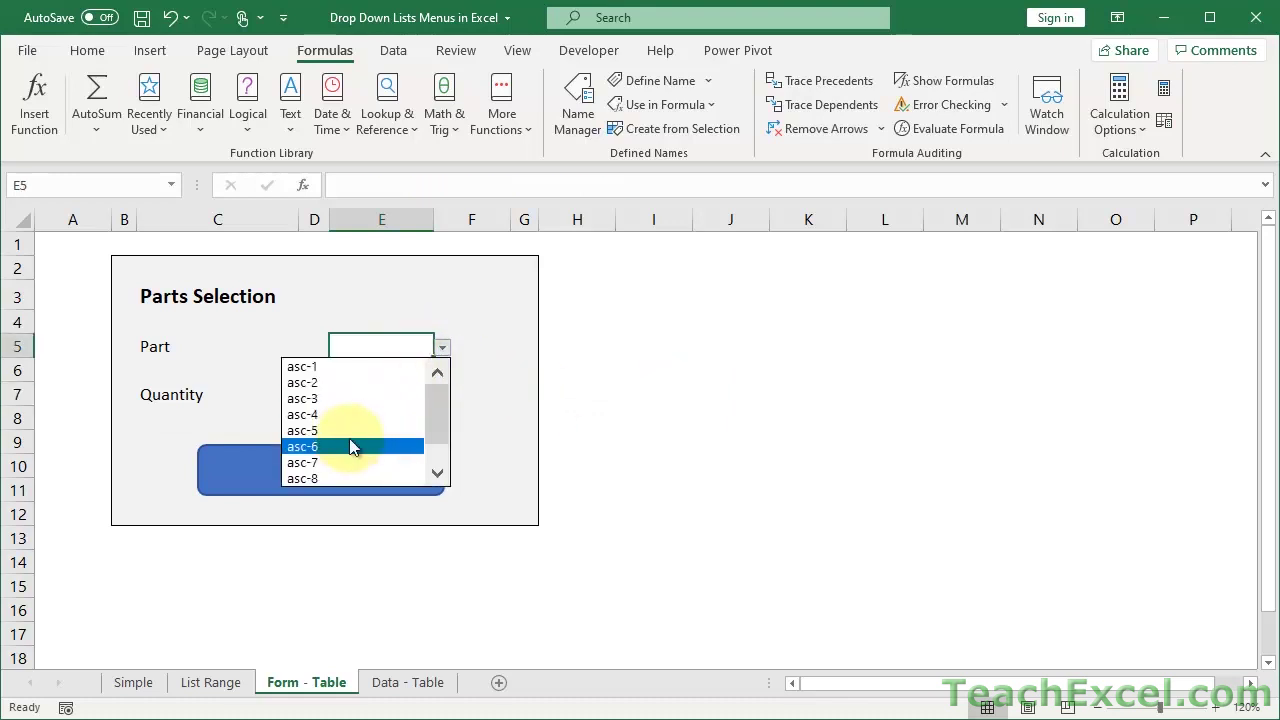
{"action": "key", "text": "Escape"}
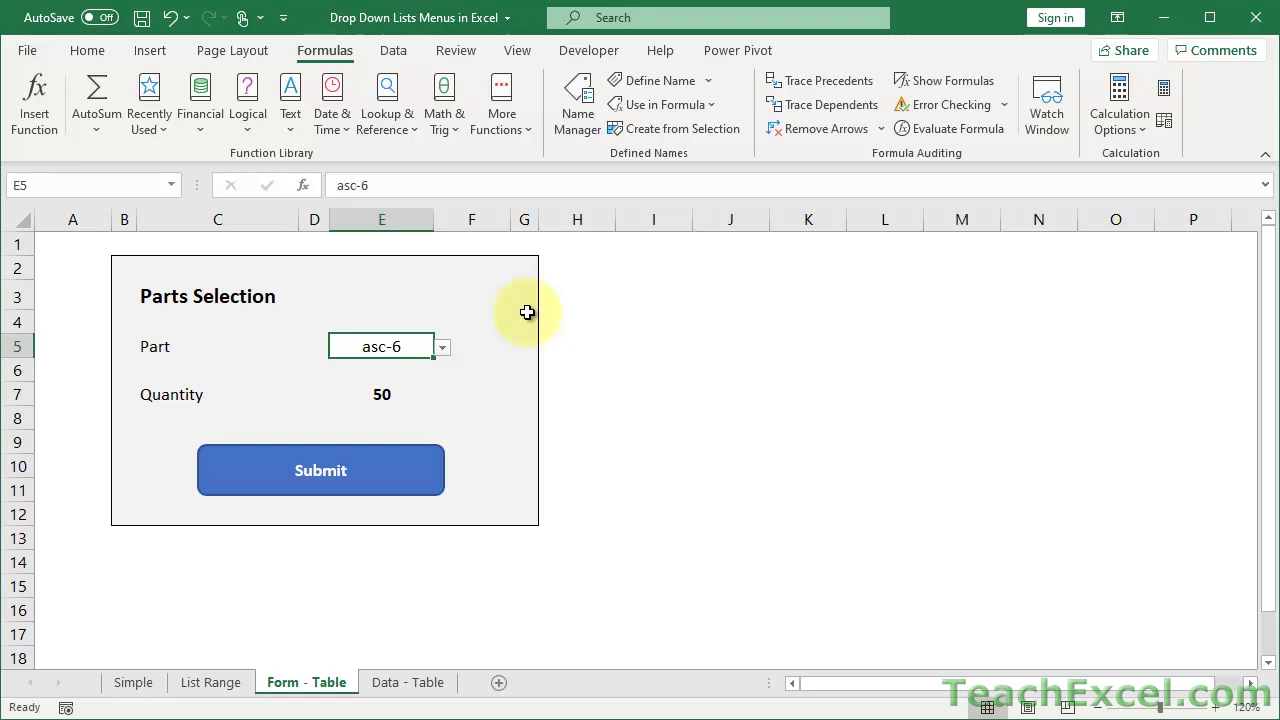
- Apply the plain first Light table style to PartsTable on the Data - Table sheet and turn off its filter buttons
{"action": "left_click", "coordinate": [391, 688]}
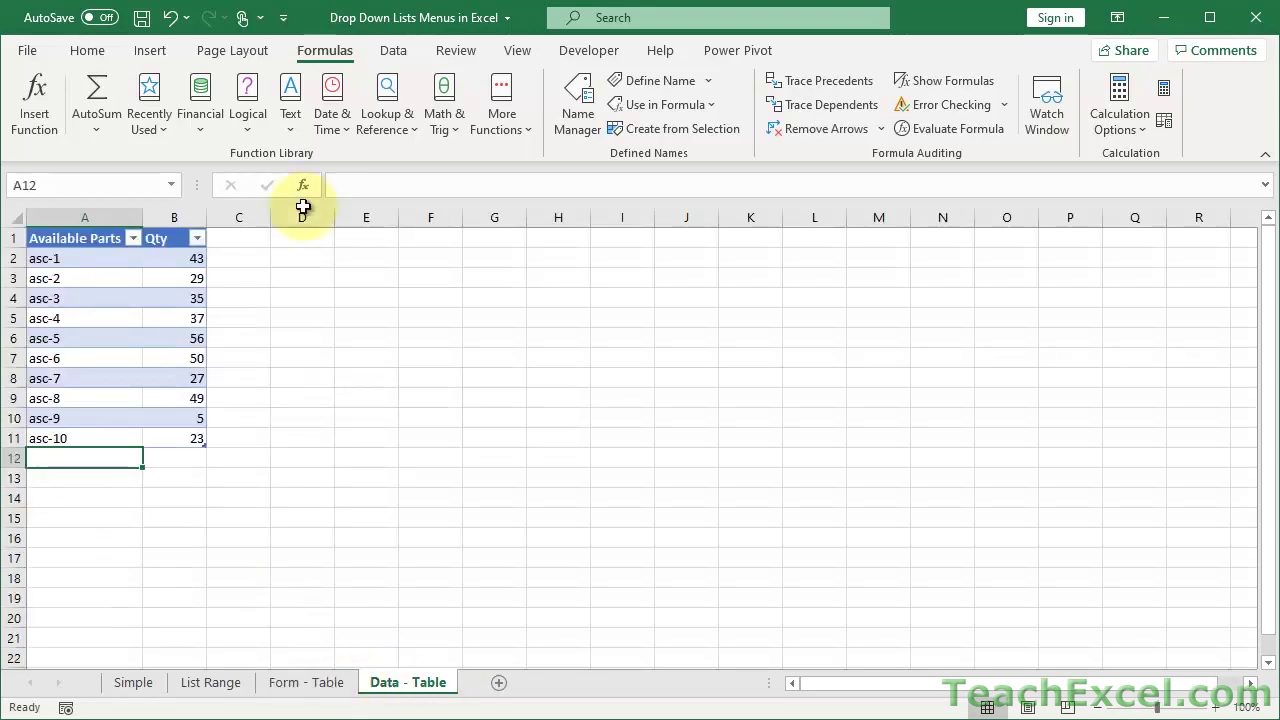
{"action": "left_click", "coordinate": [58, 303]}
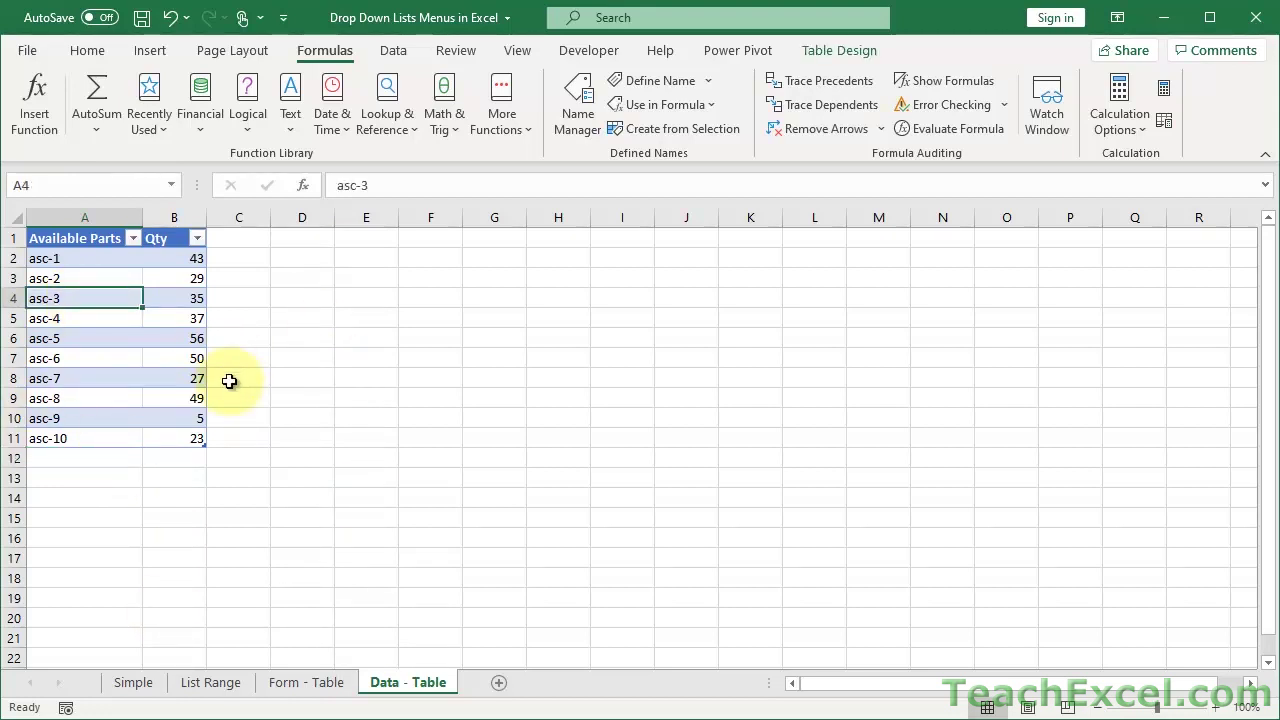
{"action": "left_click", "coordinate": [828, 47]}
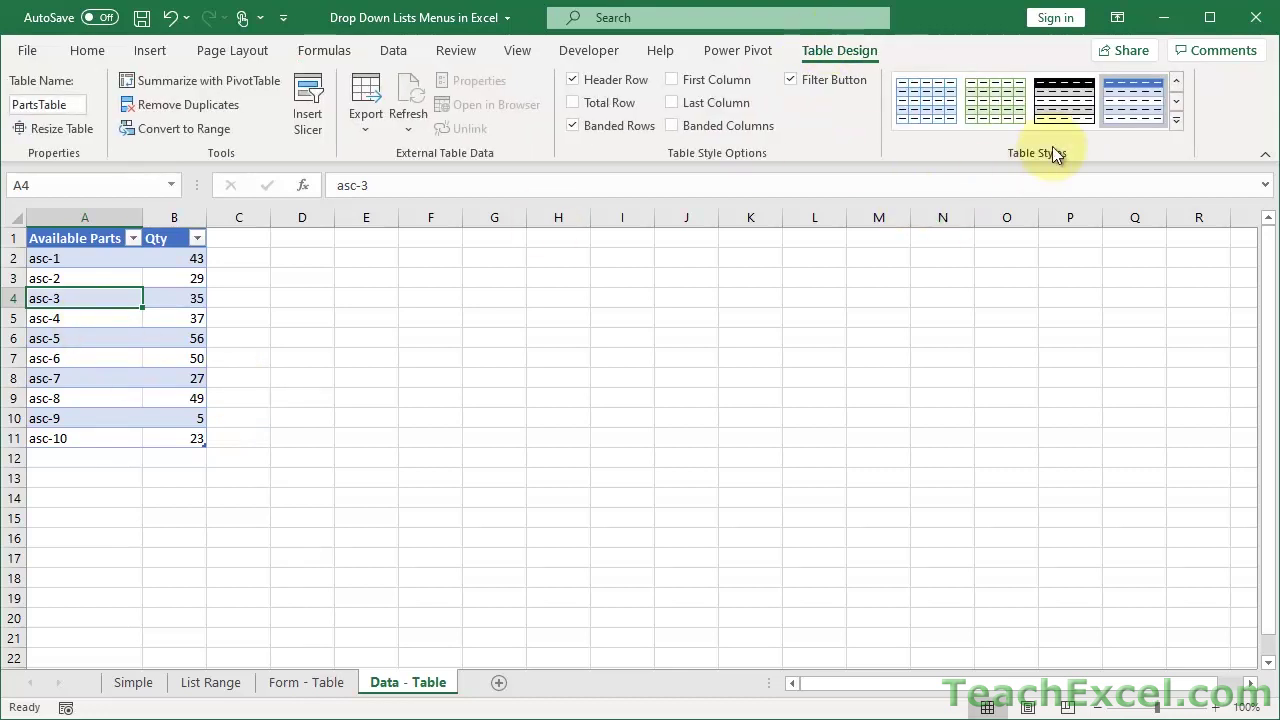
{"action": "left_click", "coordinate": [1180, 118]}
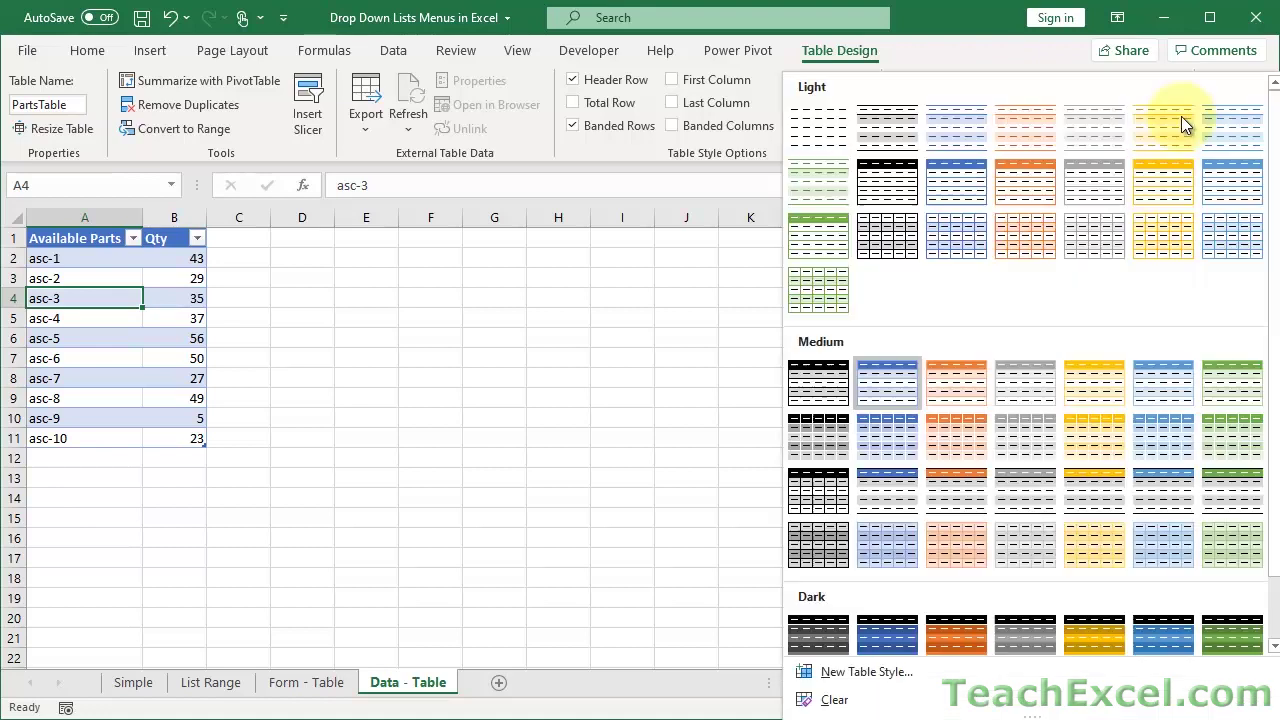
{"action": "left_click", "coordinate": [819, 128]}
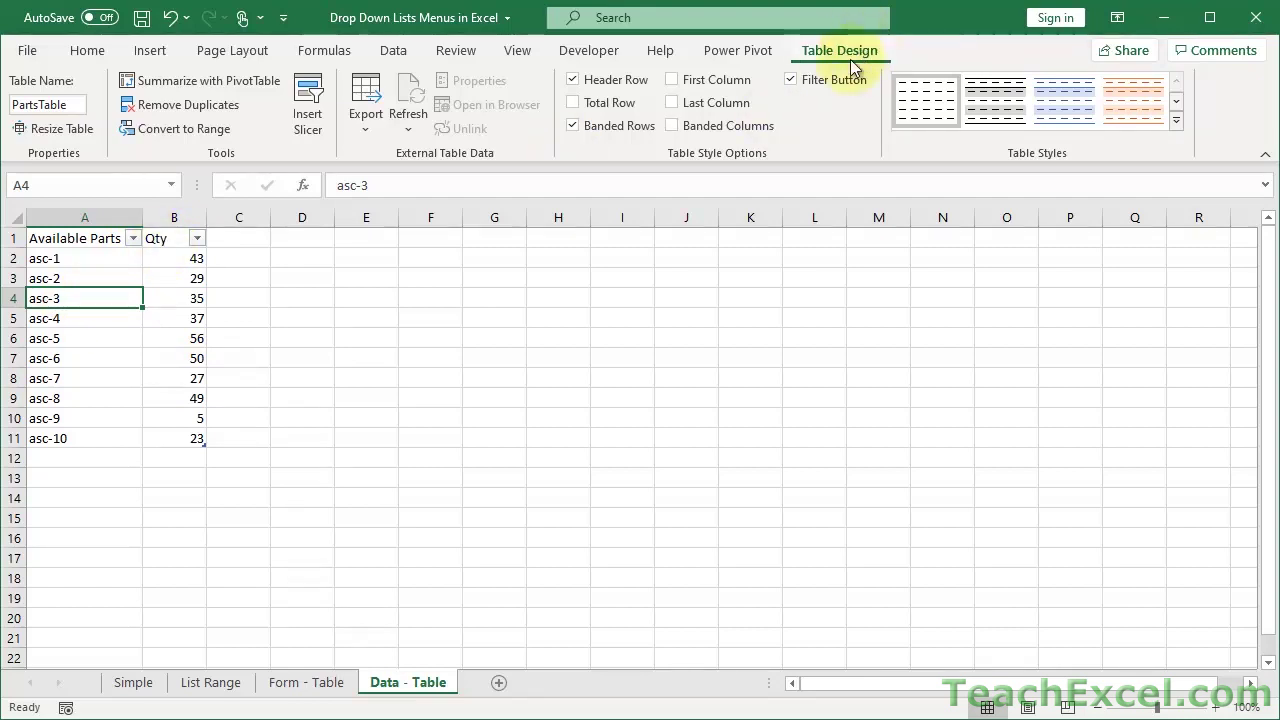
{"action": "left_click", "coordinate": [790, 80]}
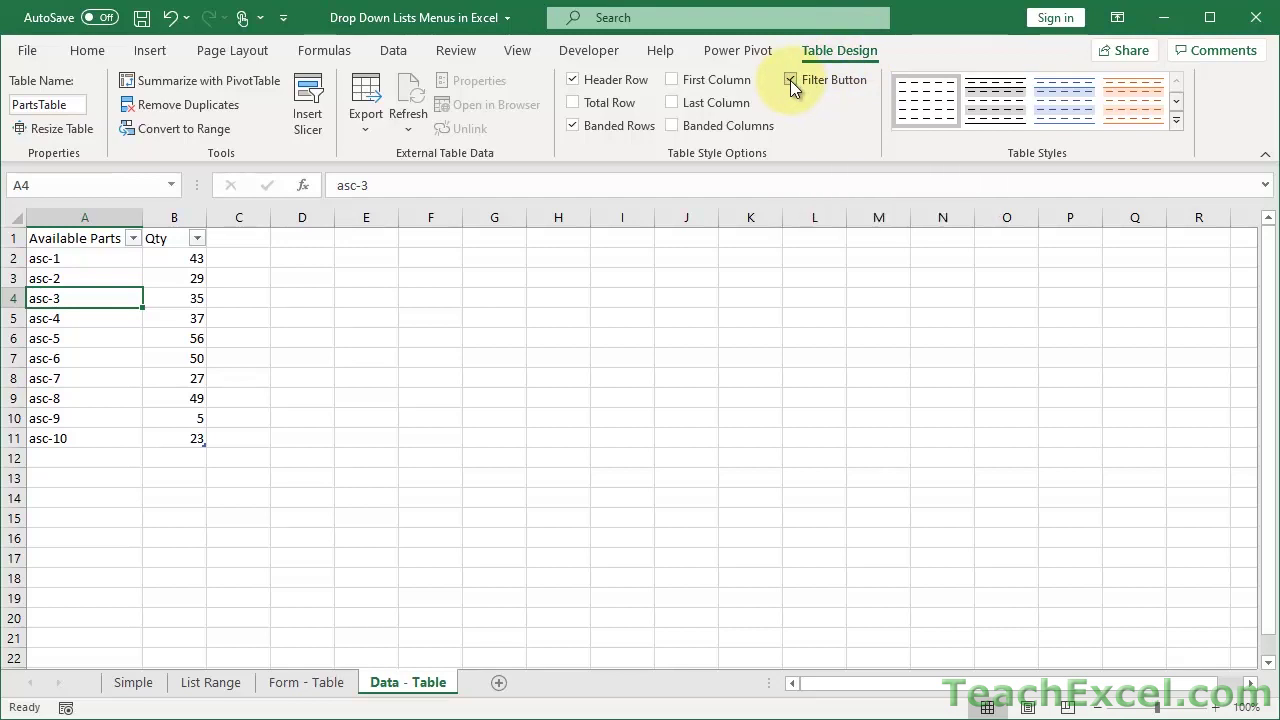
- Add part asc-11 with a quantity of 11 in the row directly below asc-10 on the Data - Table sheet
{"action": "left_click", "coordinate": [386, 324]}
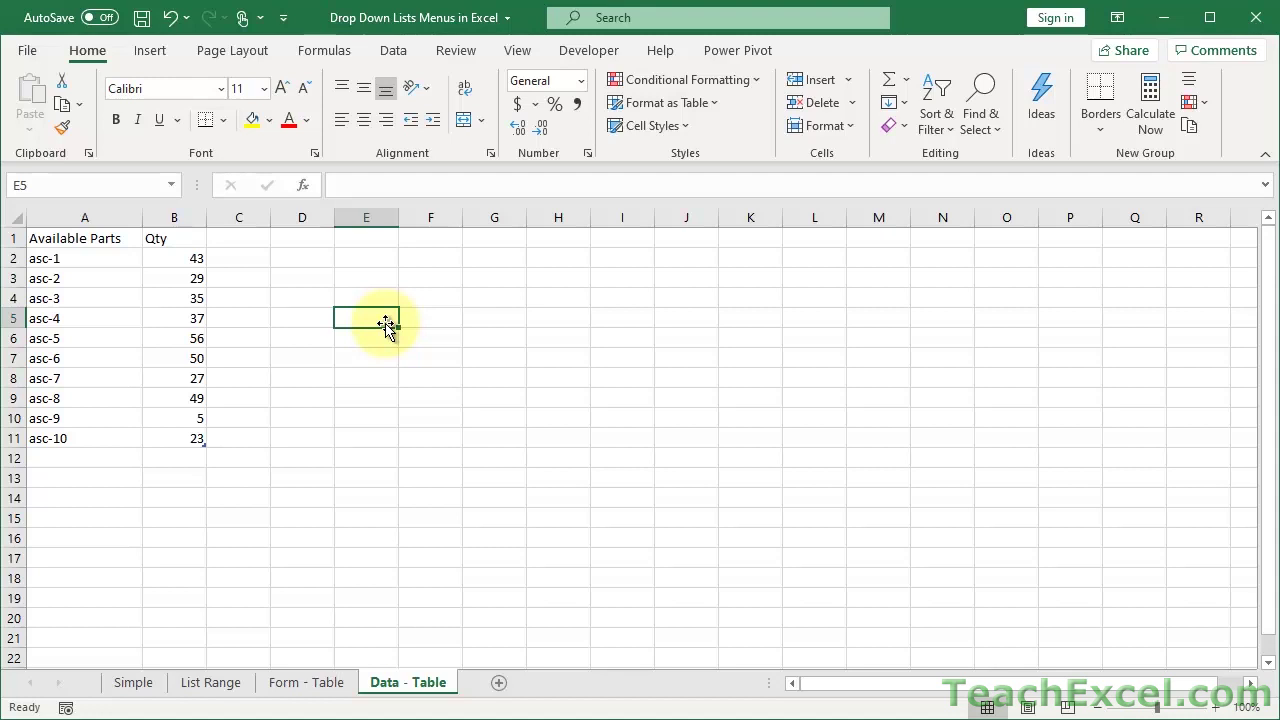
{"action": "left_click", "coordinate": [91, 458]}
{"action": "type", "text": "asc-11"}
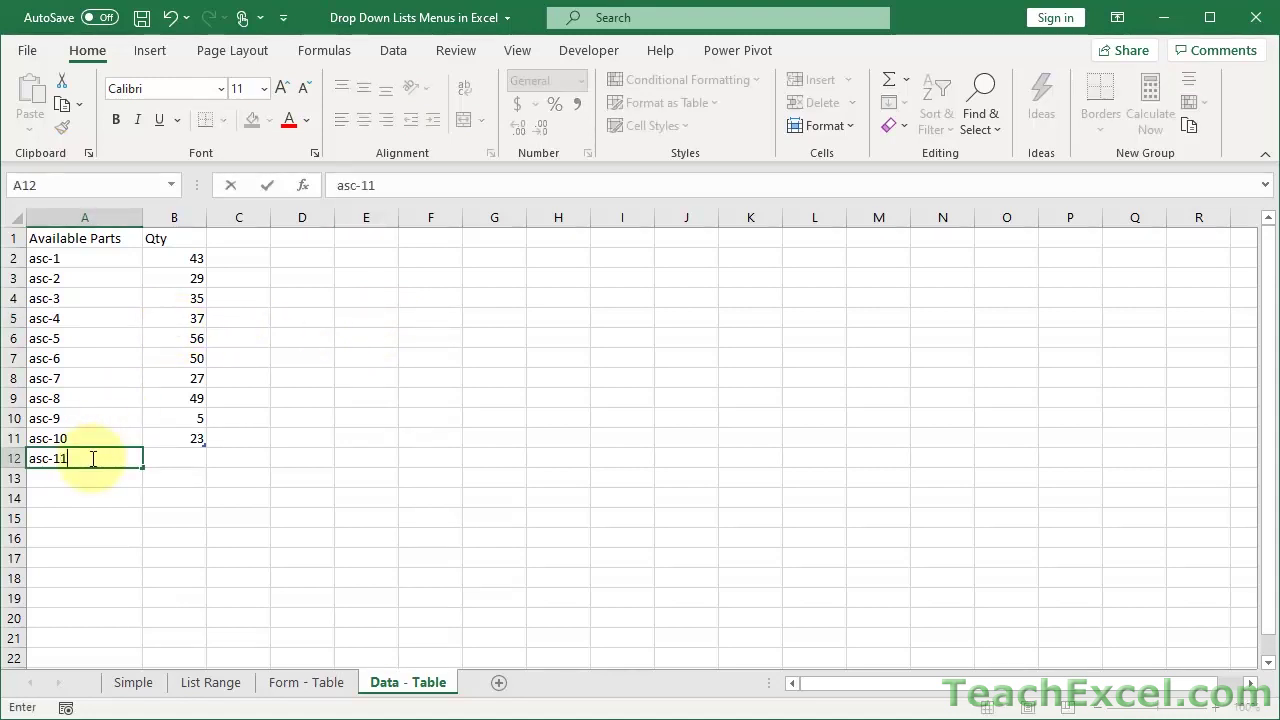
{"action": "key", "text": "Tab"}
{"action": "type", "text": "11"}
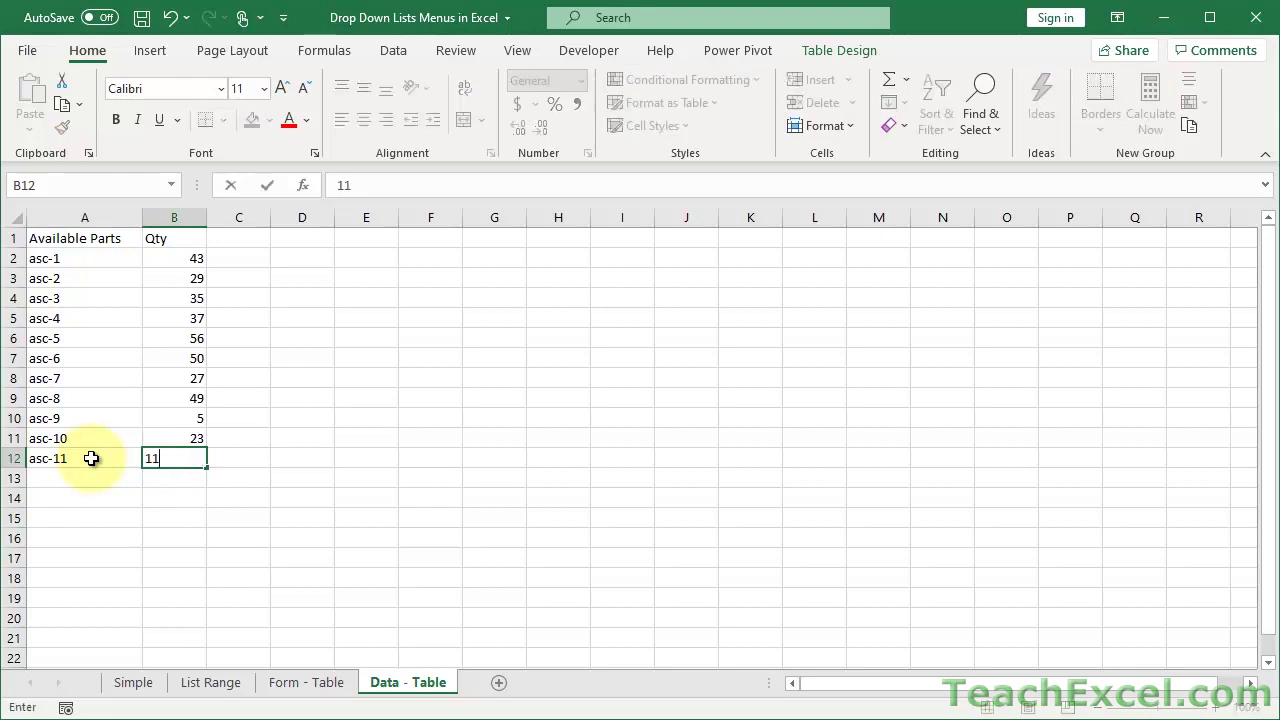
{"action": "key", "text": "Return"}
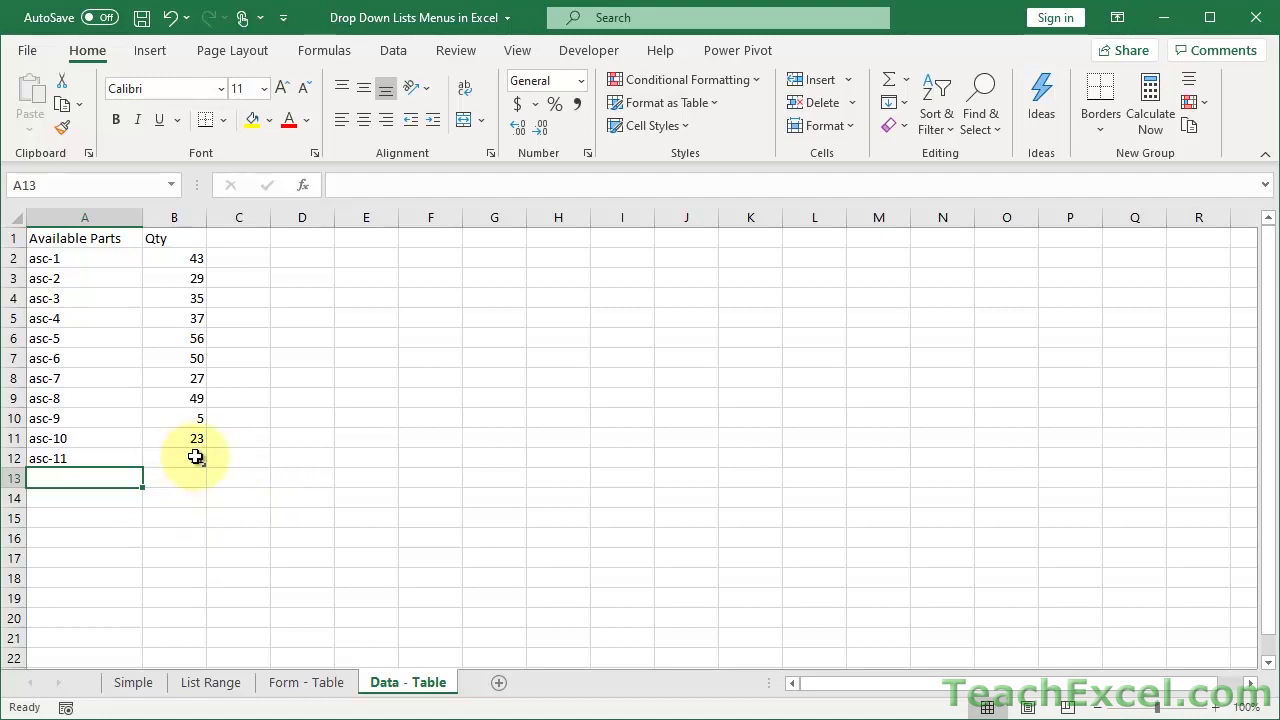
- Choose asc-11 from the Part field's drop-down list on the Form - Table sheet
{"action": "left_click", "coordinate": [306, 683]}
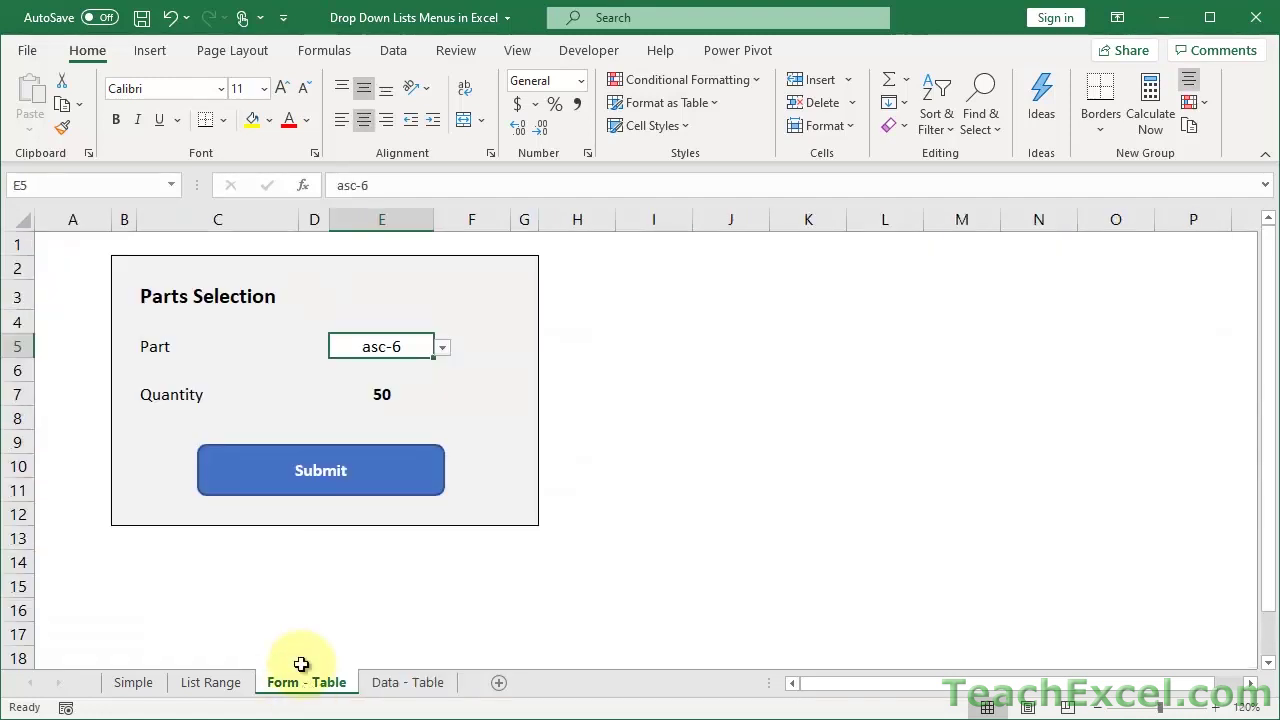
{"action": "left_click", "coordinate": [442, 347]}
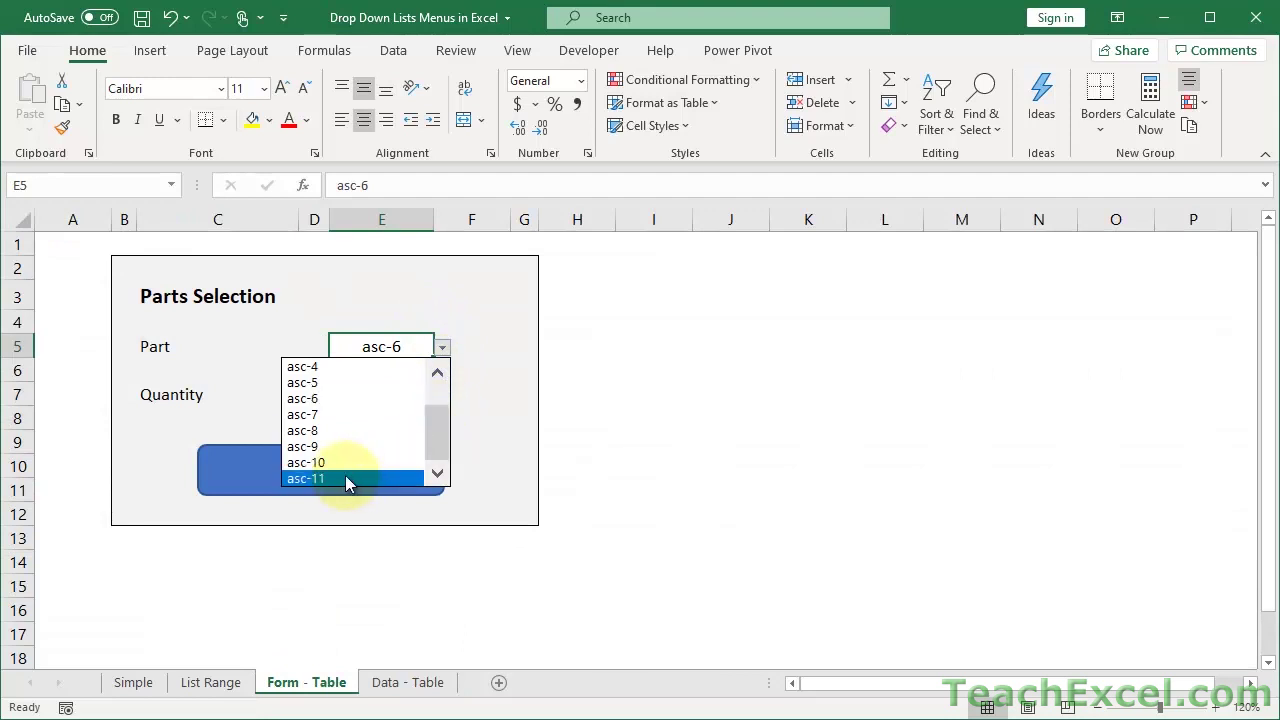
{"action": "left_click", "coordinate": [343, 479]}
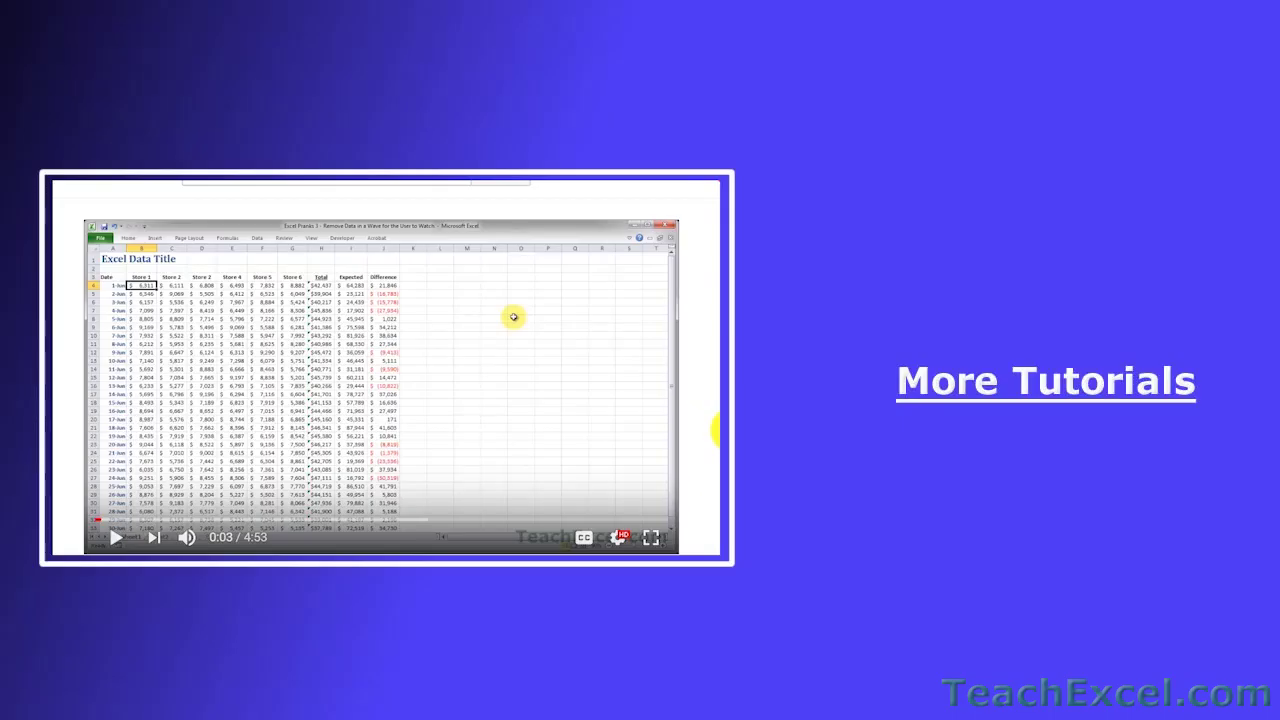
{"action": "scroll", "coordinate": [513, 317], "scroll_direction": "down", "scroll_amount": 3}
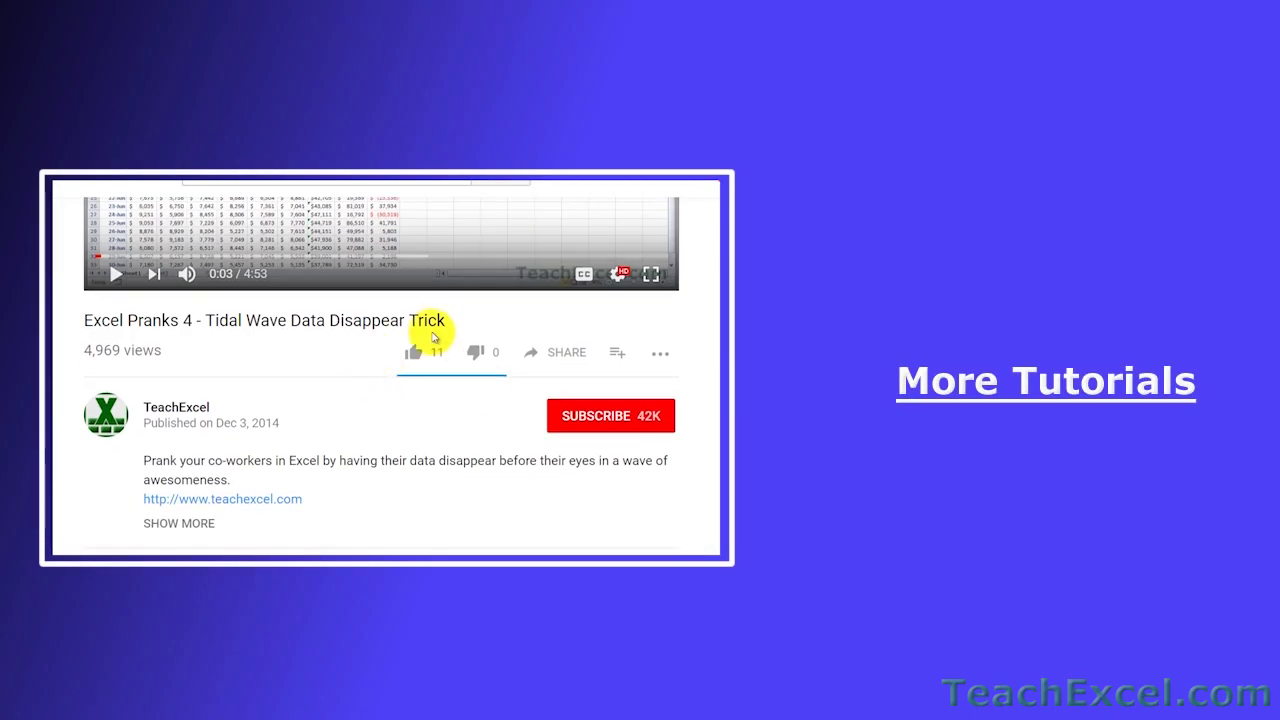
{"action": "left_click", "coordinate": [428, 349]}
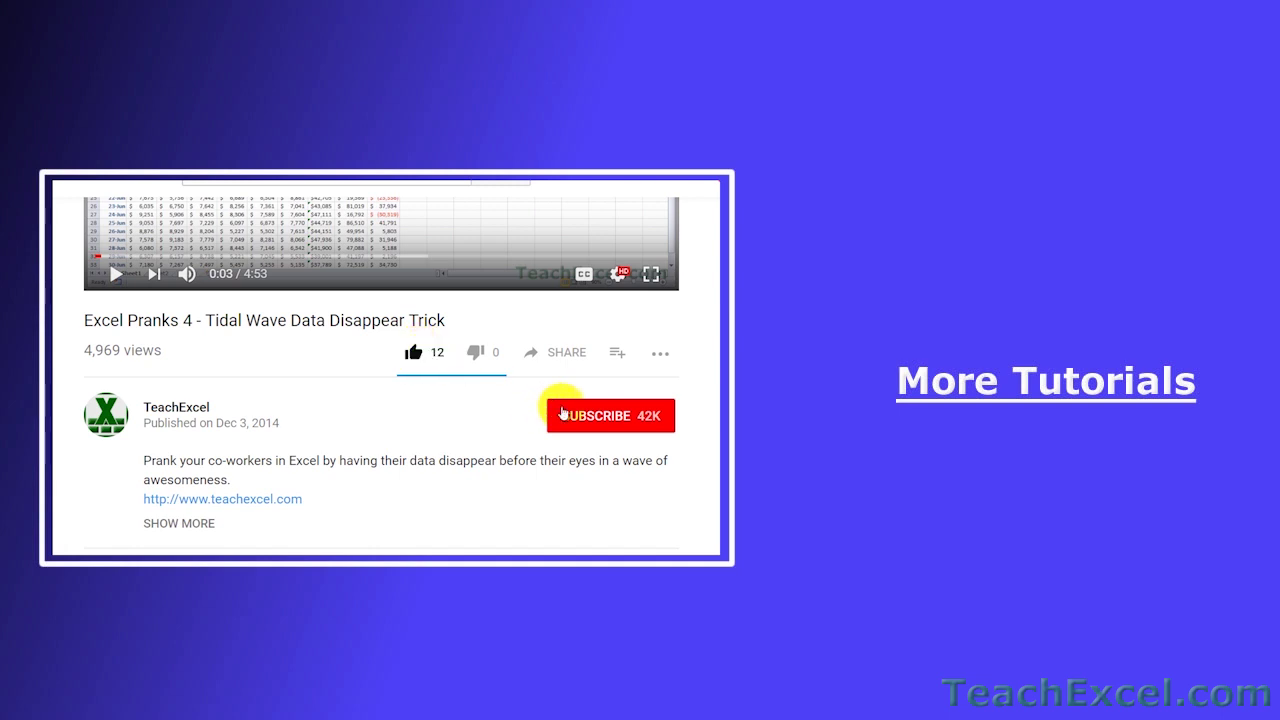
{"action": "left_click", "coordinate": [570, 415]}
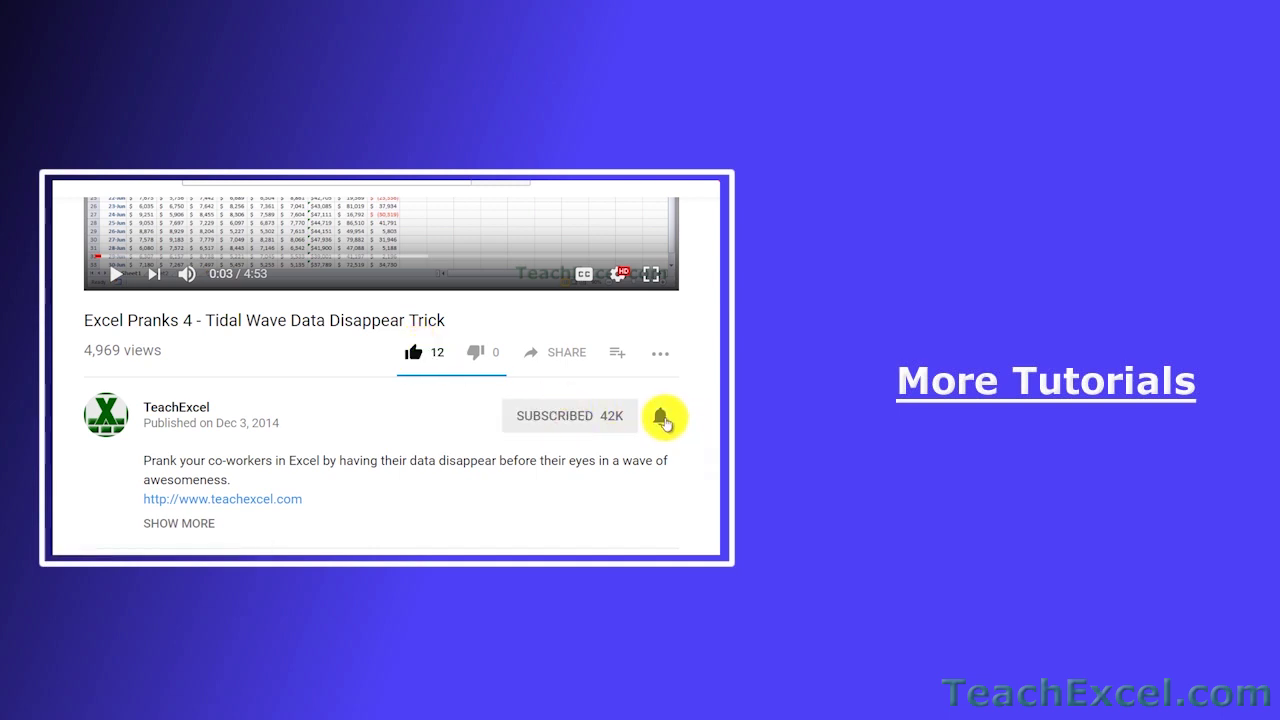